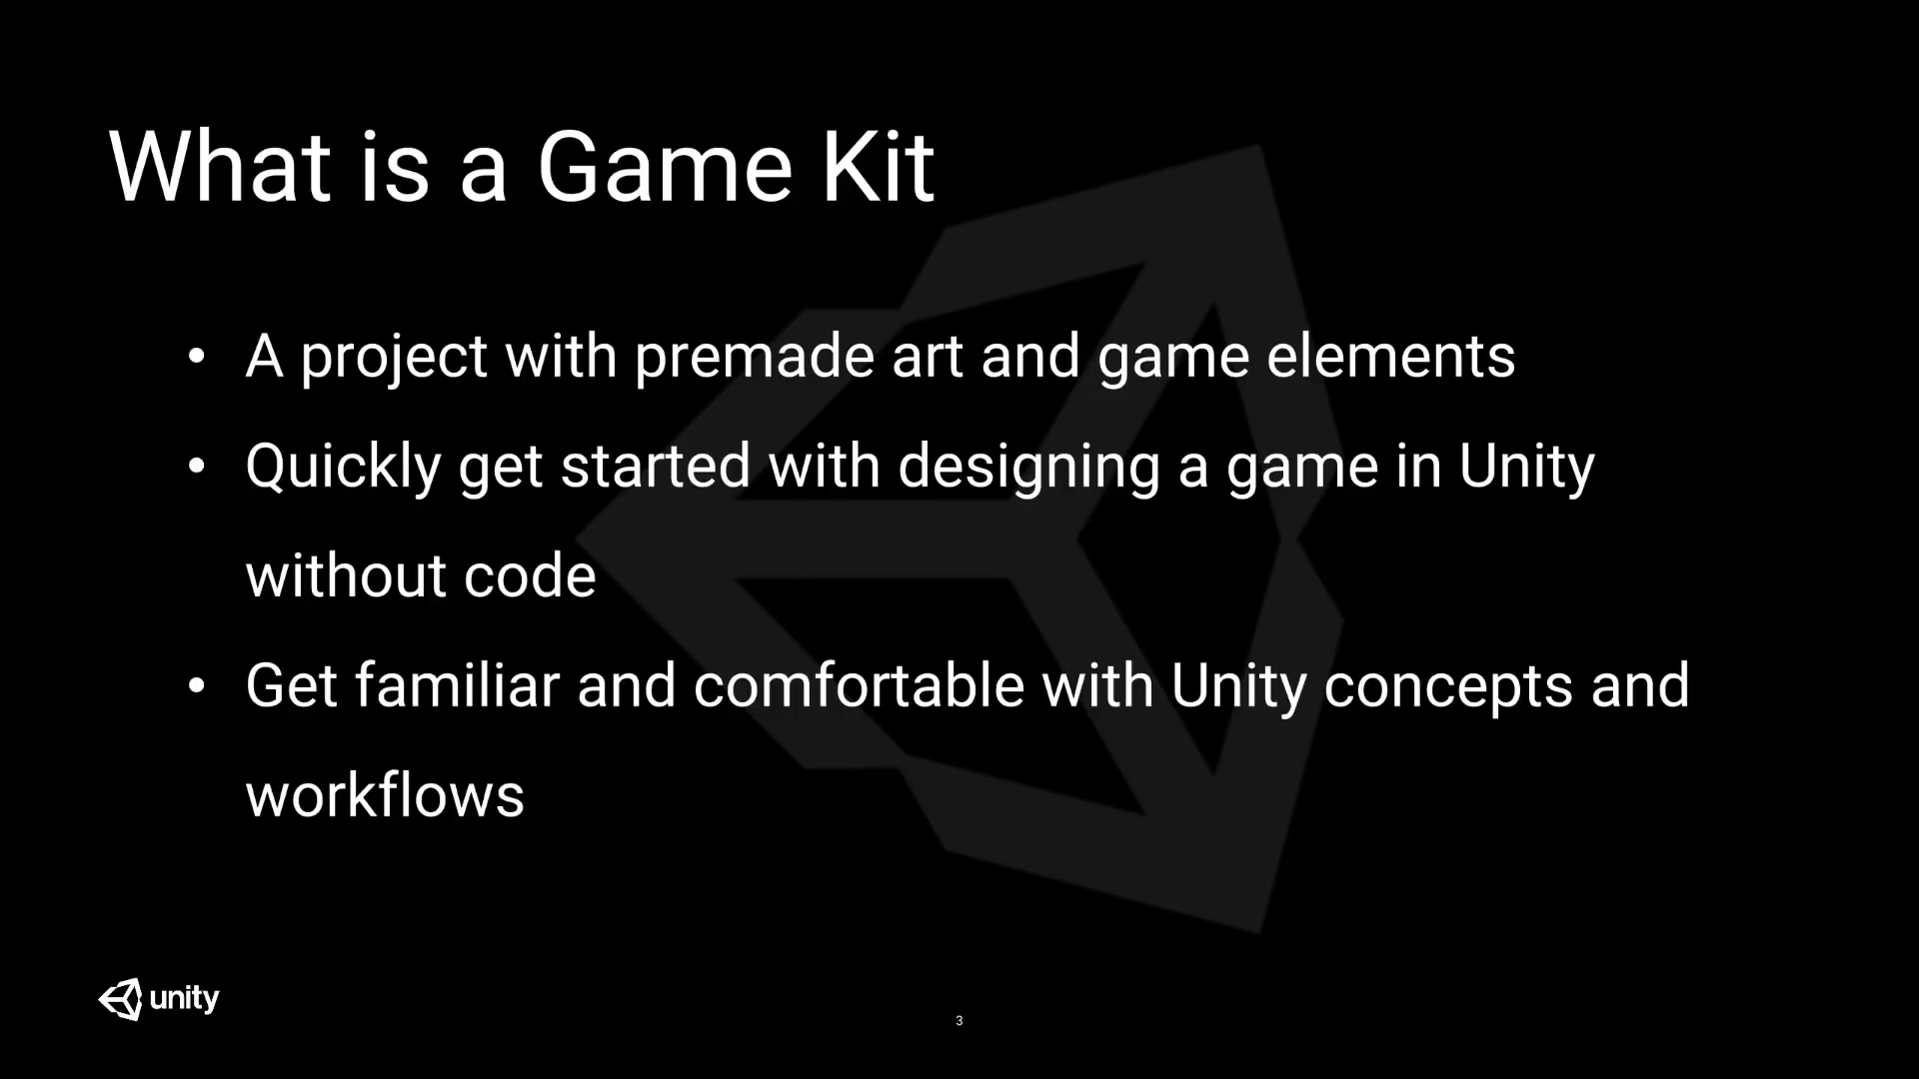
pyautogui.press('Right')
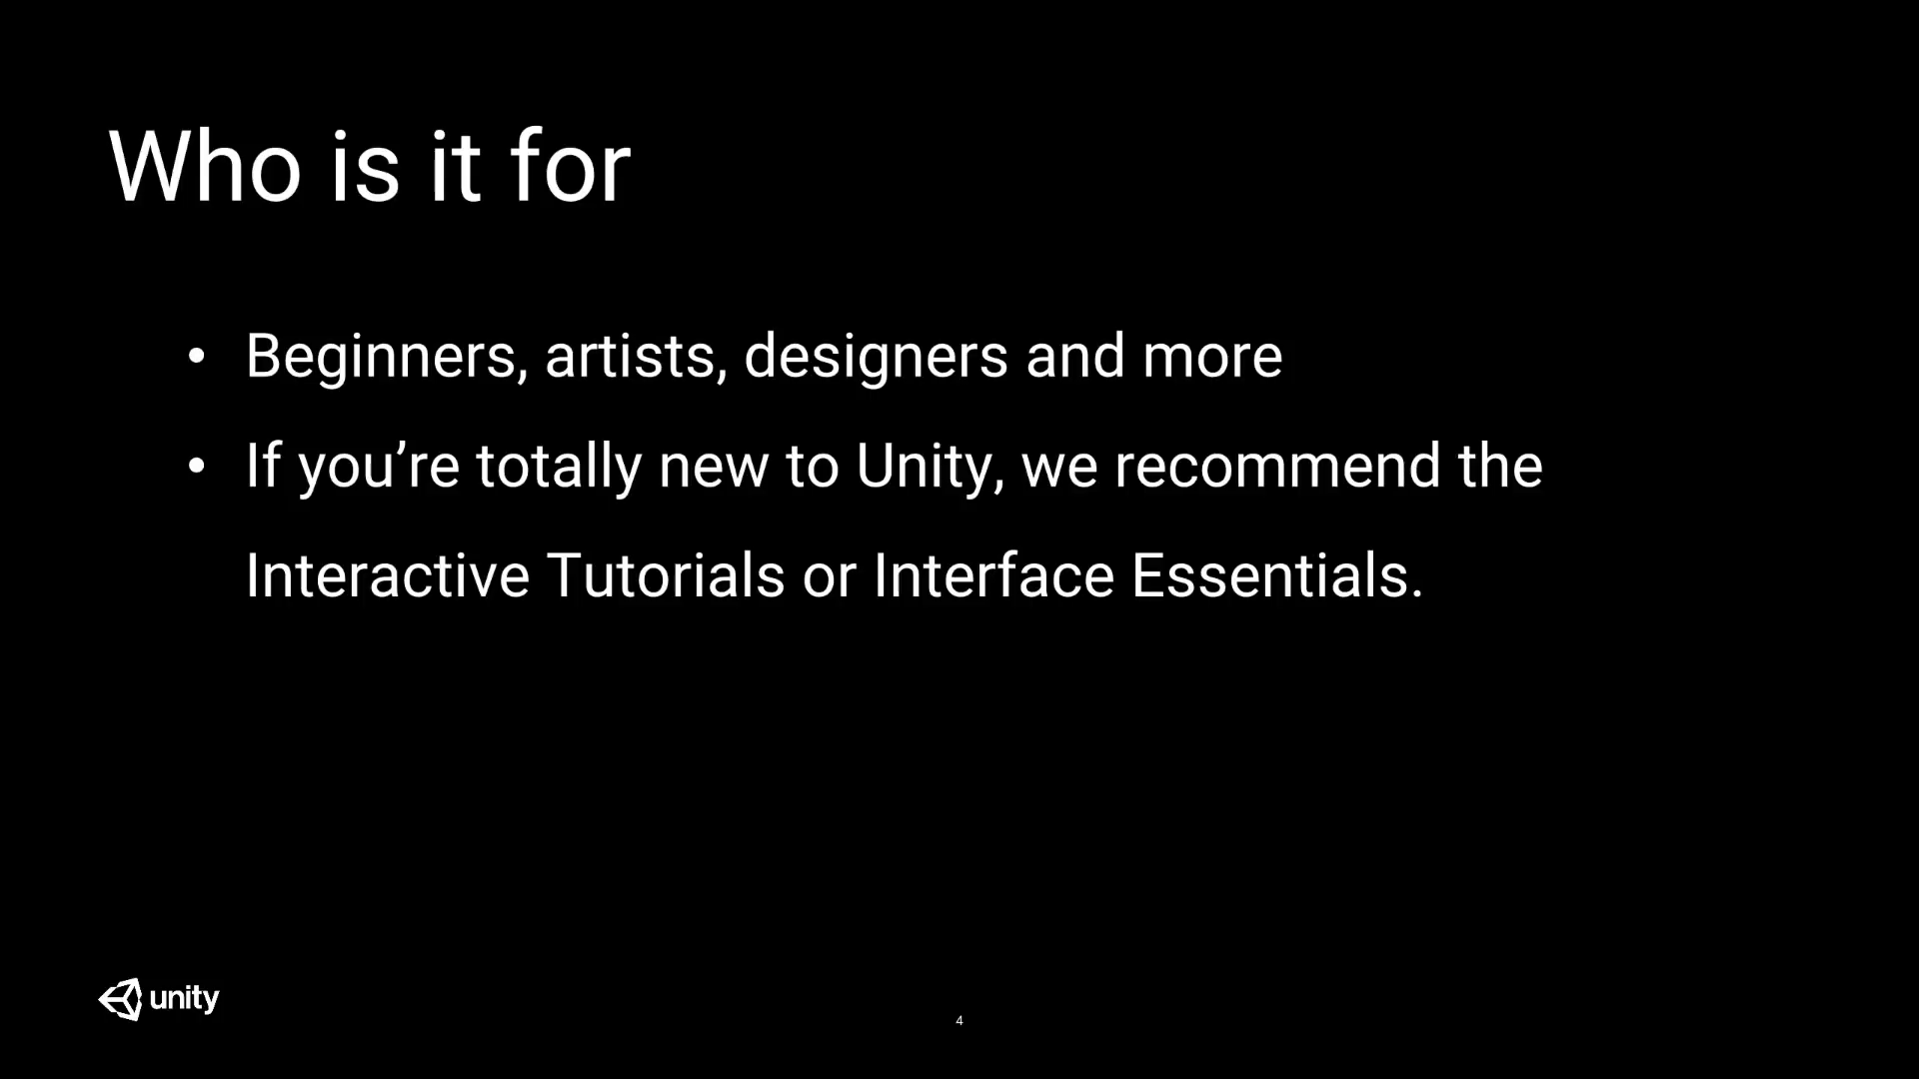
pyautogui.press('Right')
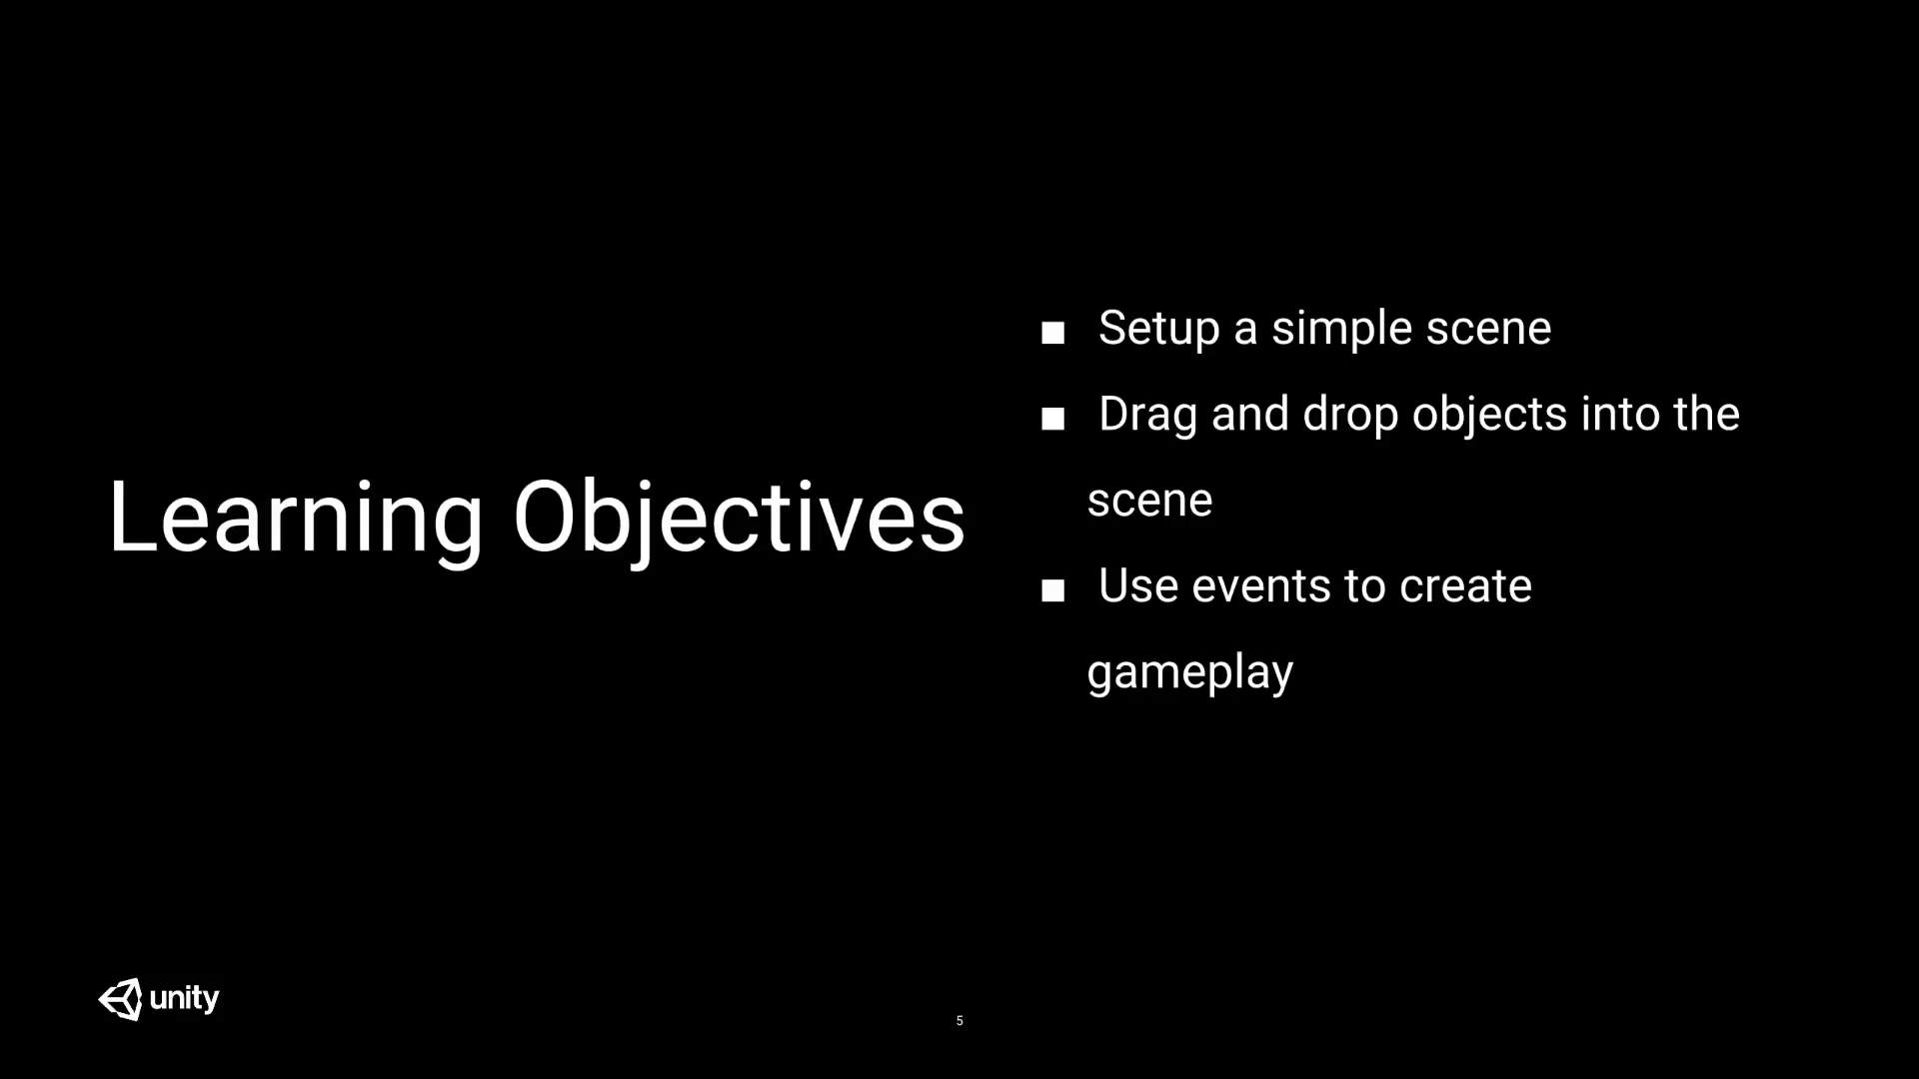
pyautogui.press('Right')
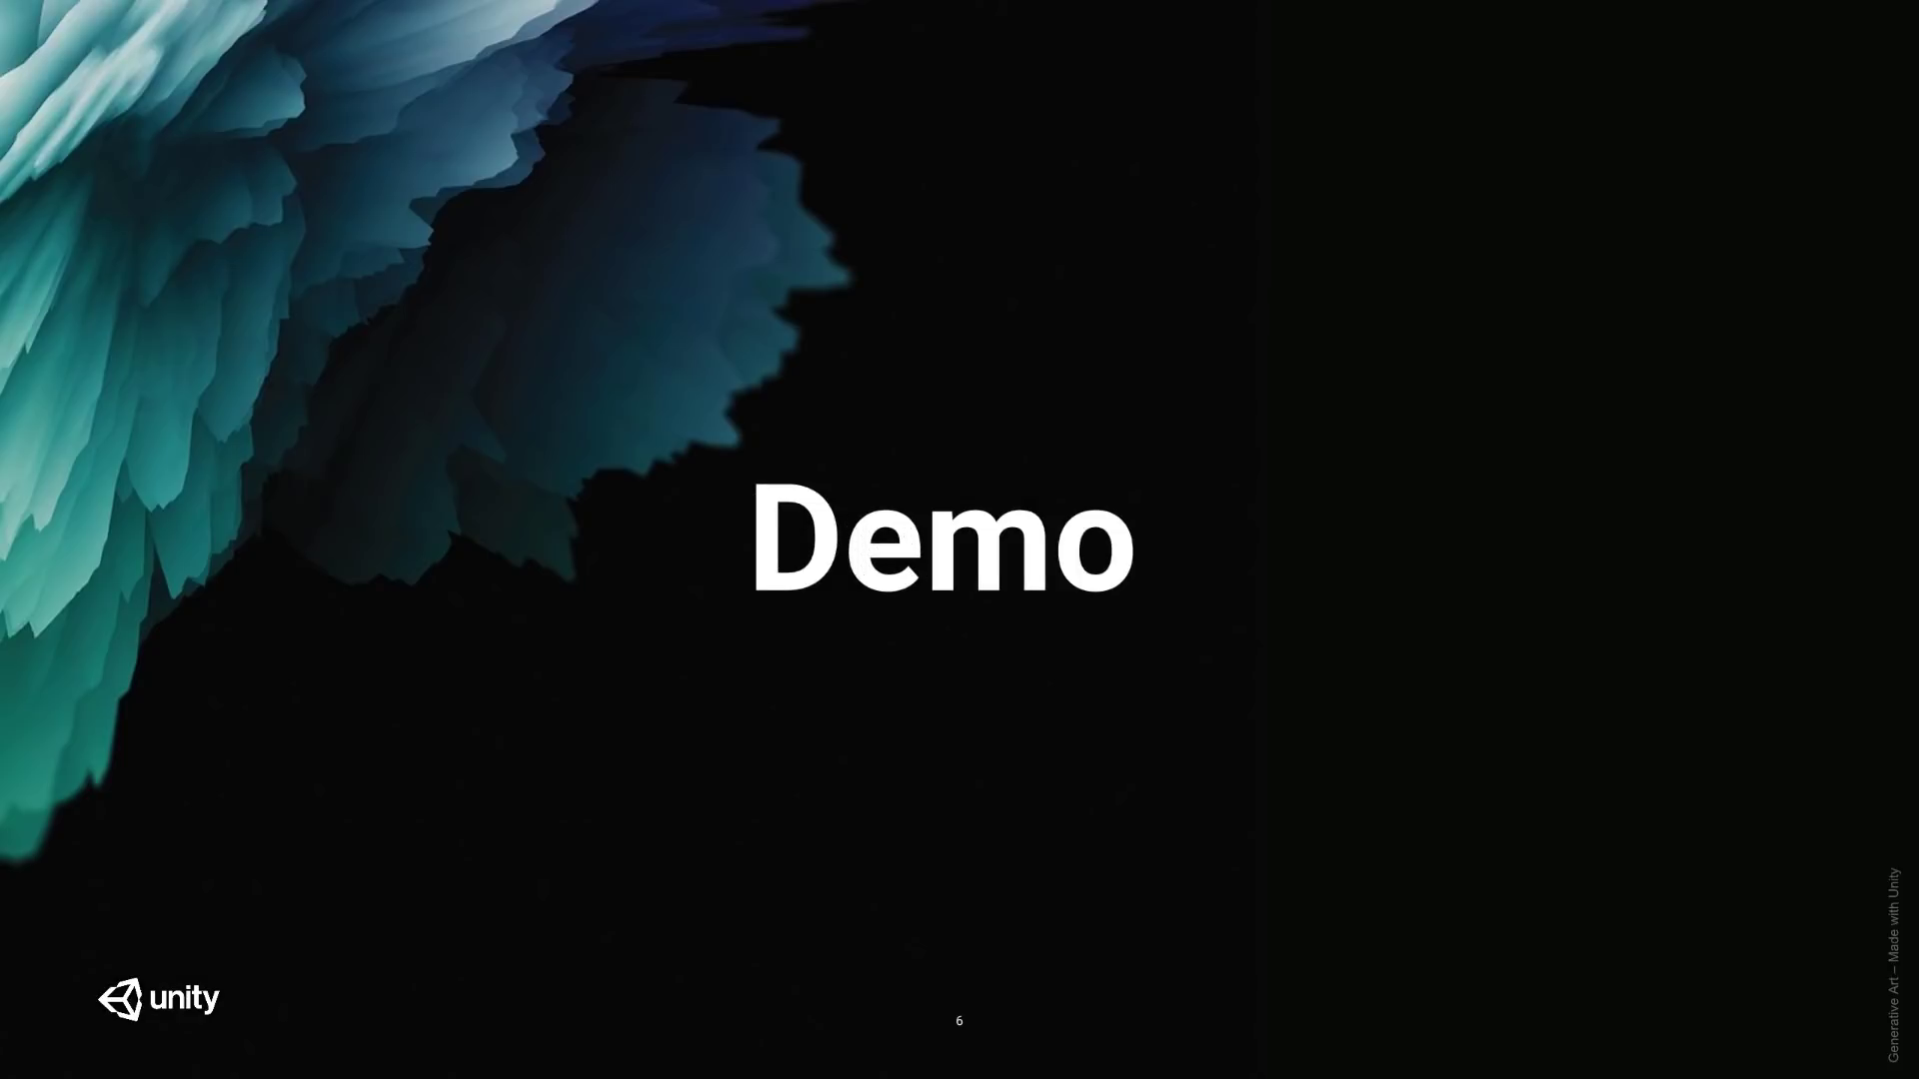
# Step: Switch to the Unity editor and start play-testing the Zone3 scene from the 2DGamekit Scenes folder
pyautogui.hotkey('alt', 'Tab')
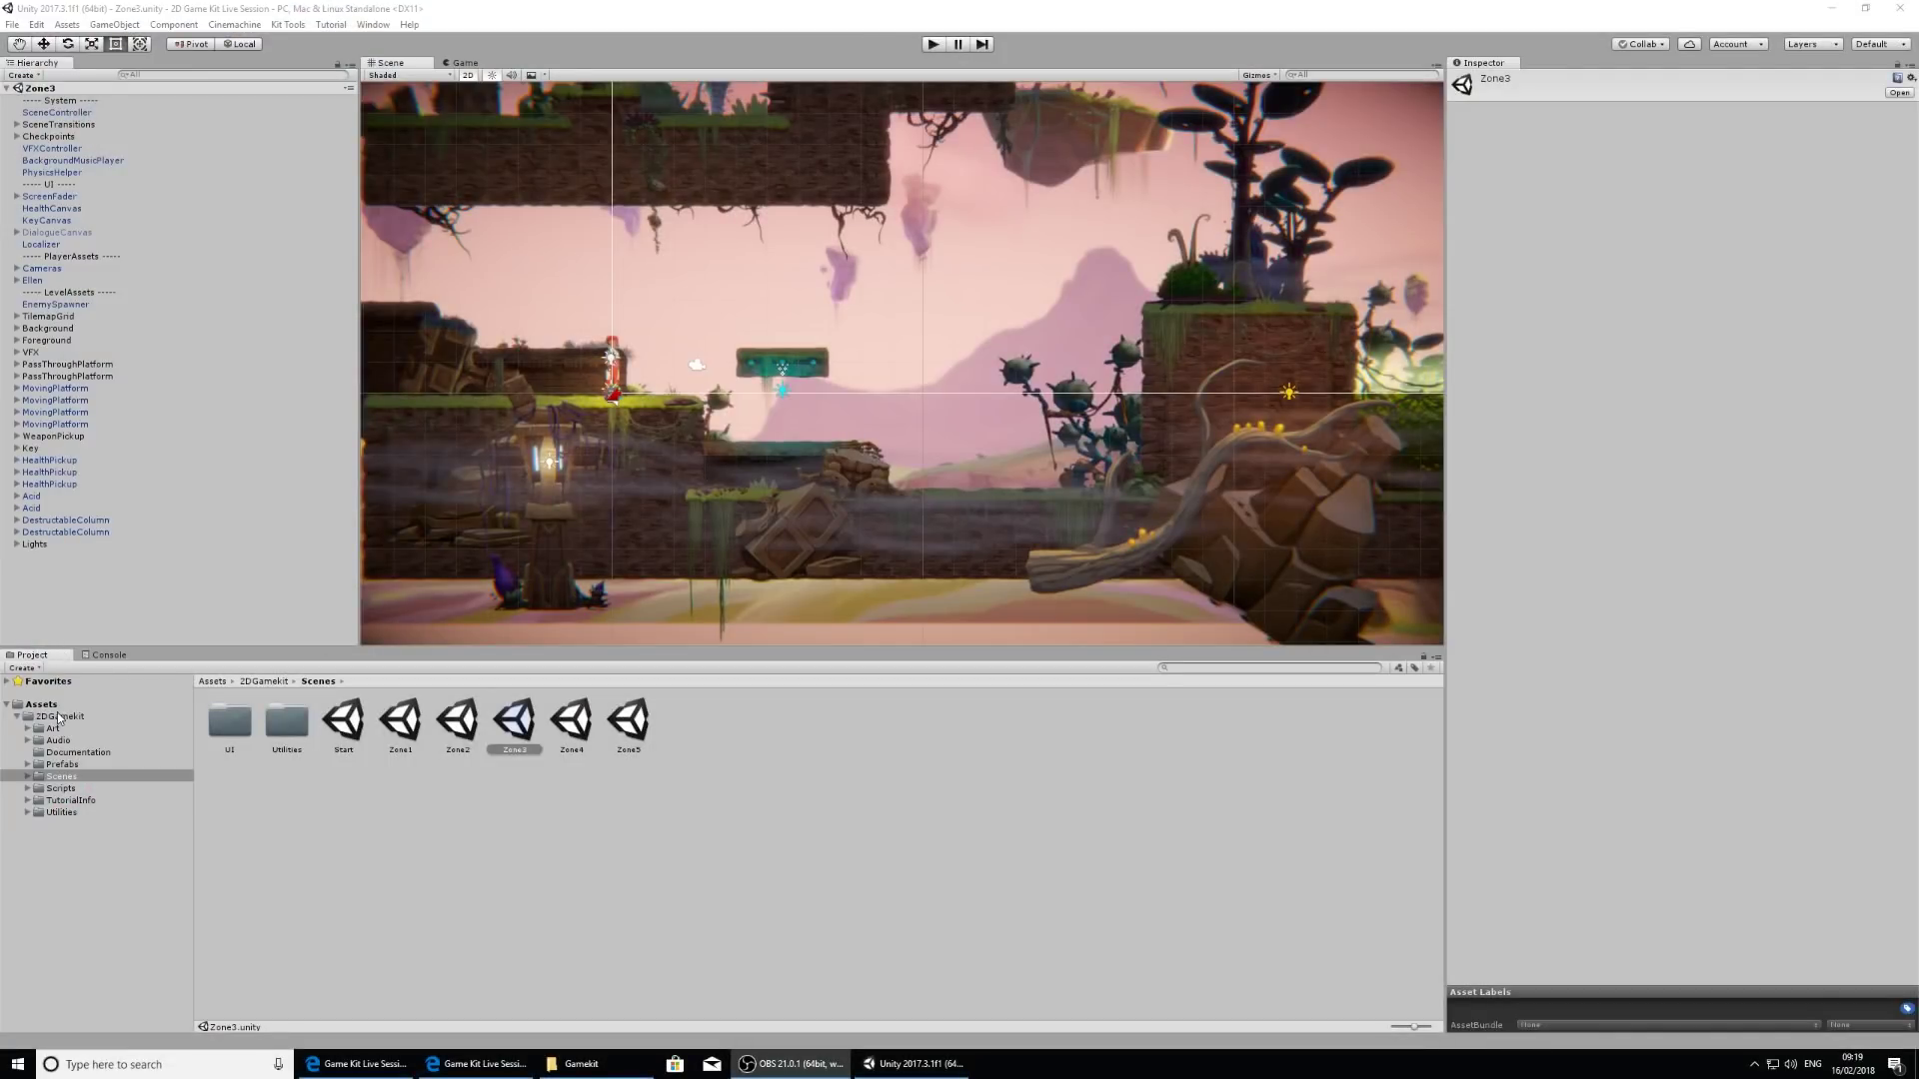
pyautogui.click(60, 778)
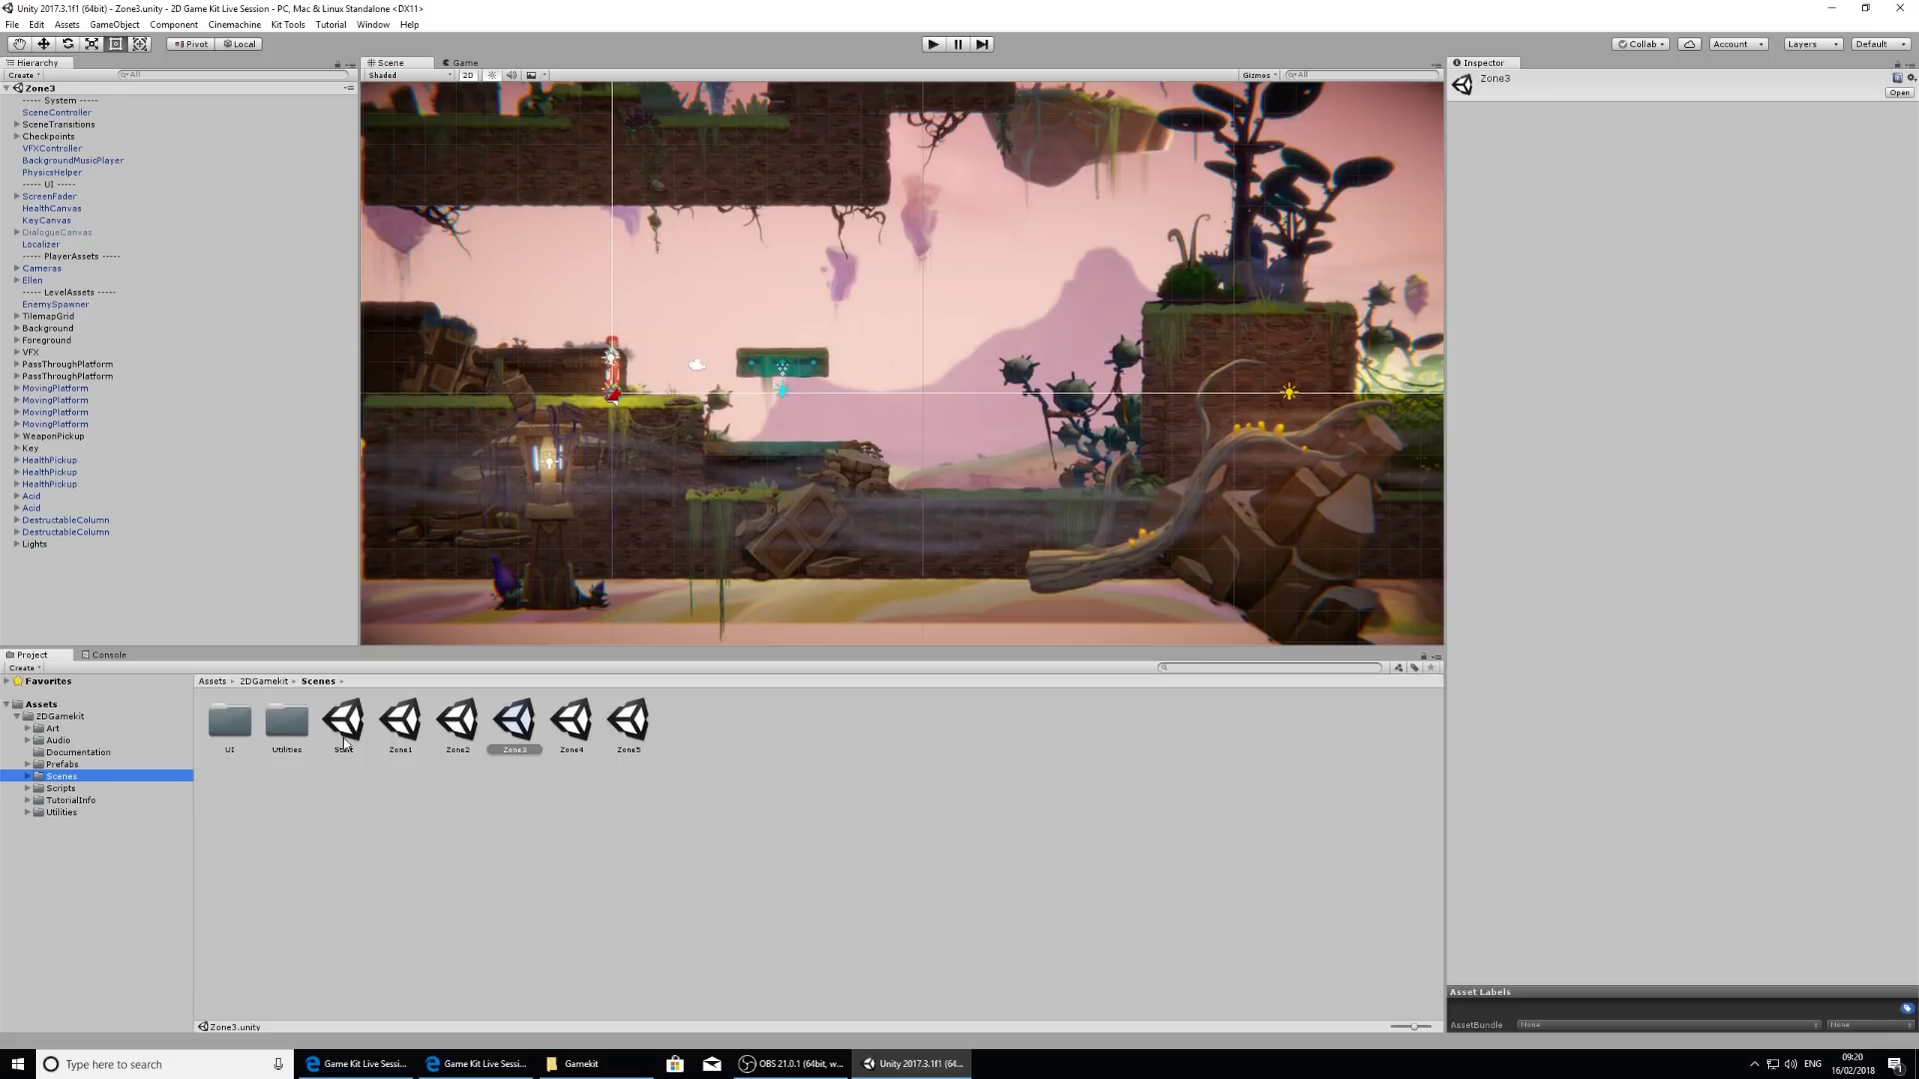
pyautogui.click(514, 720)
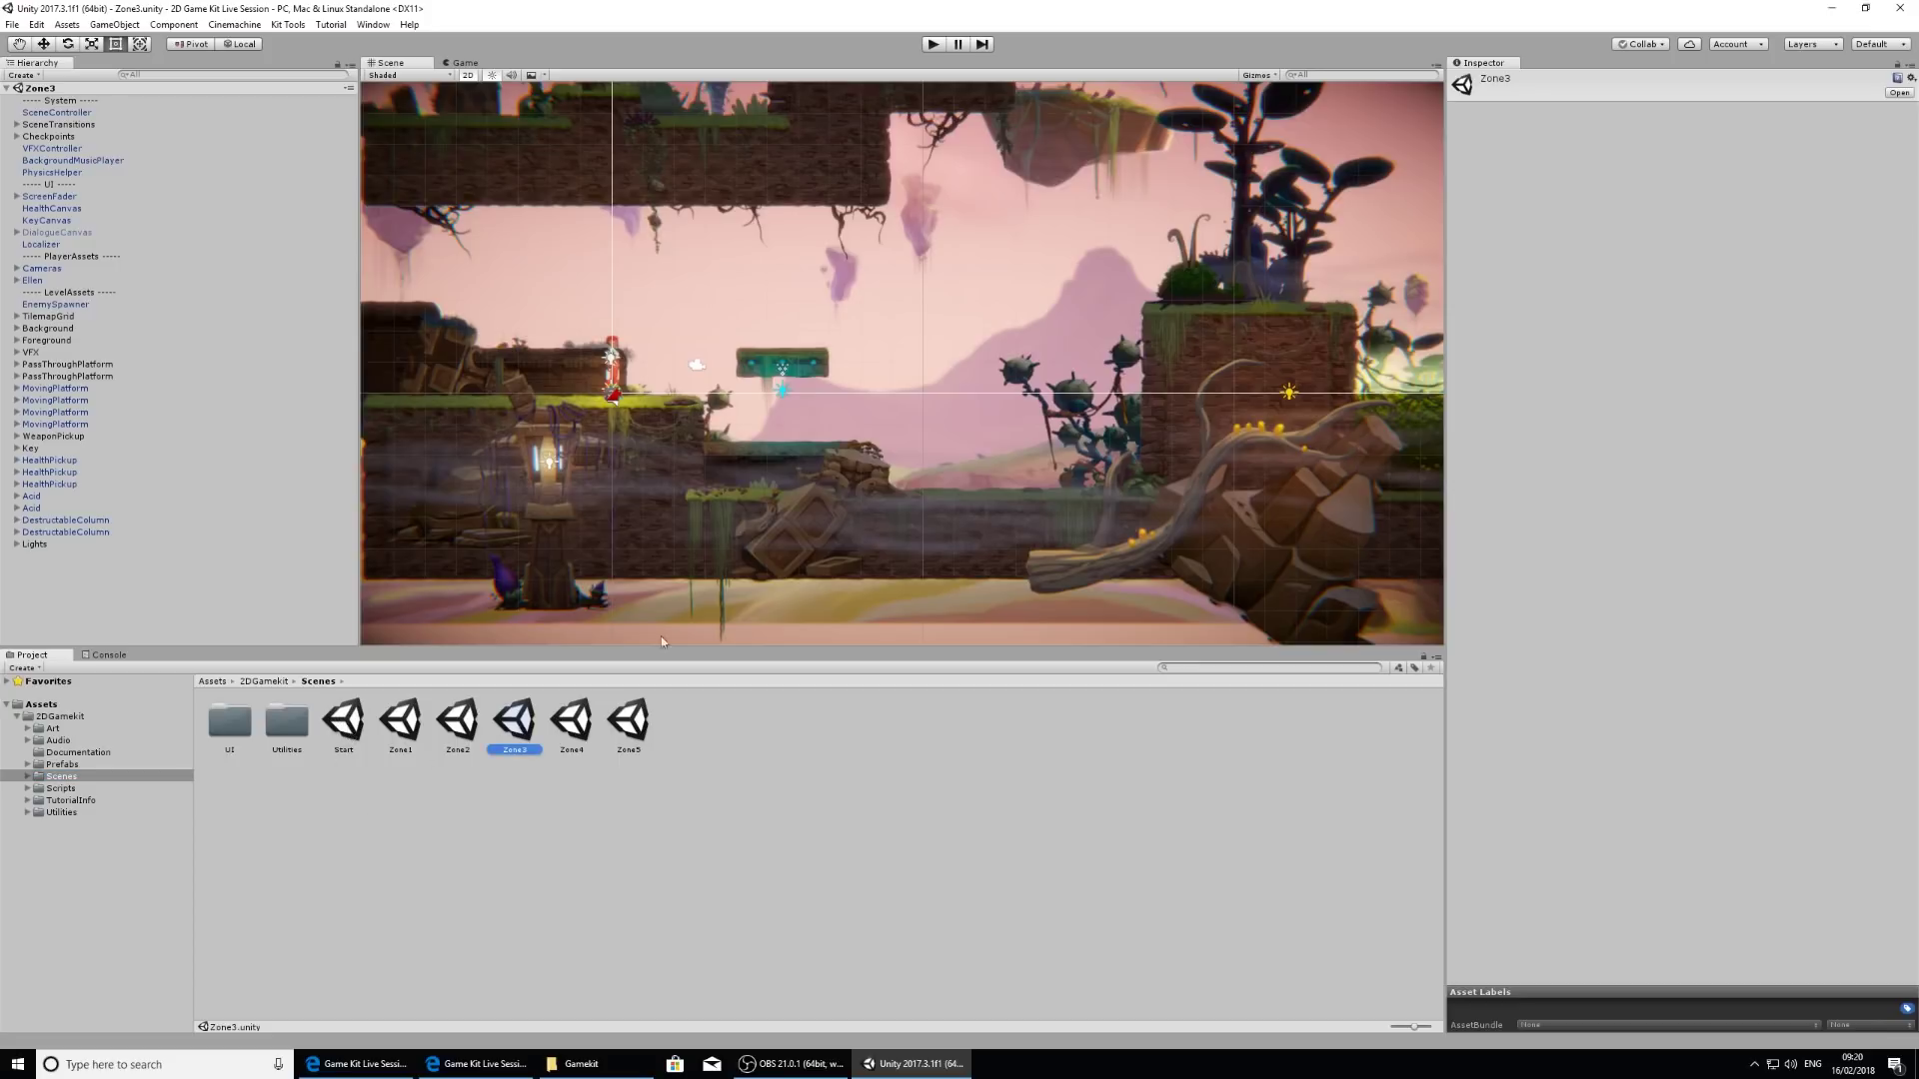
pyautogui.click(931, 44)
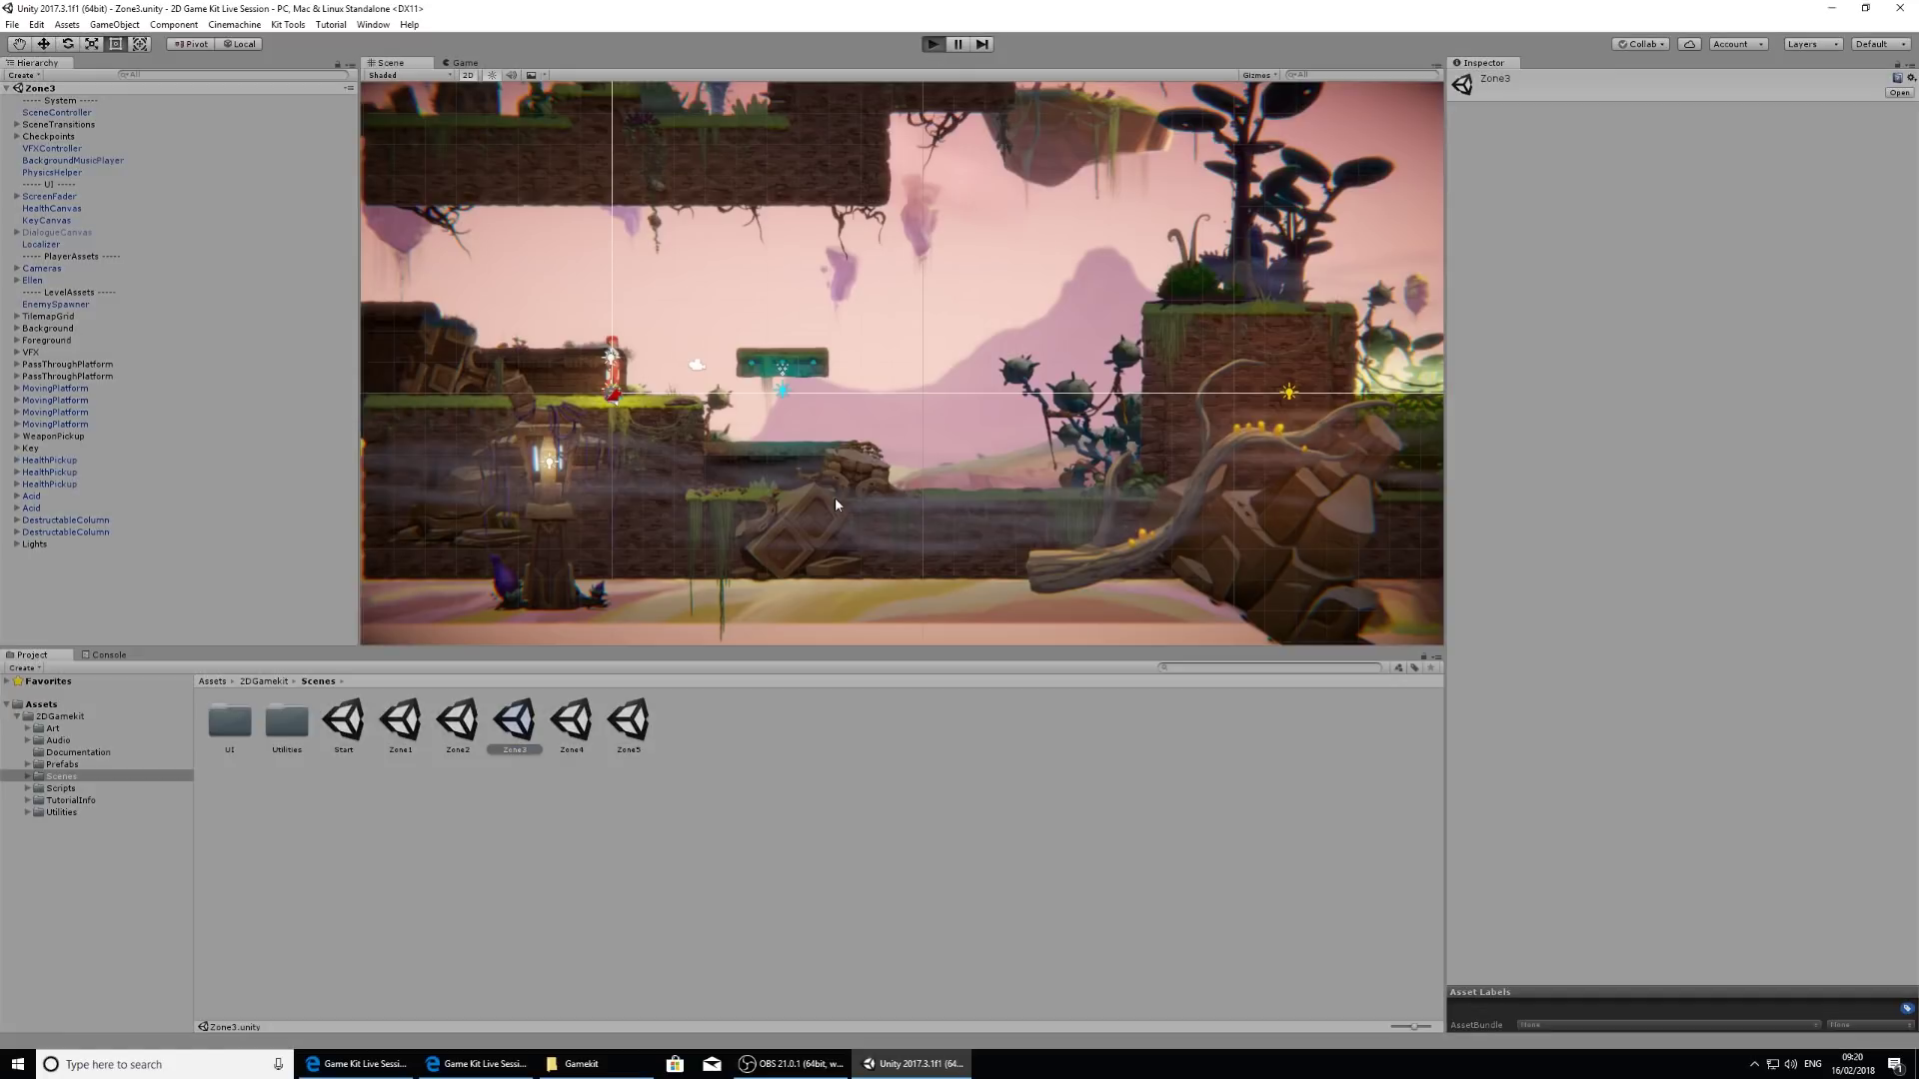
pyautogui.click(935, 44)
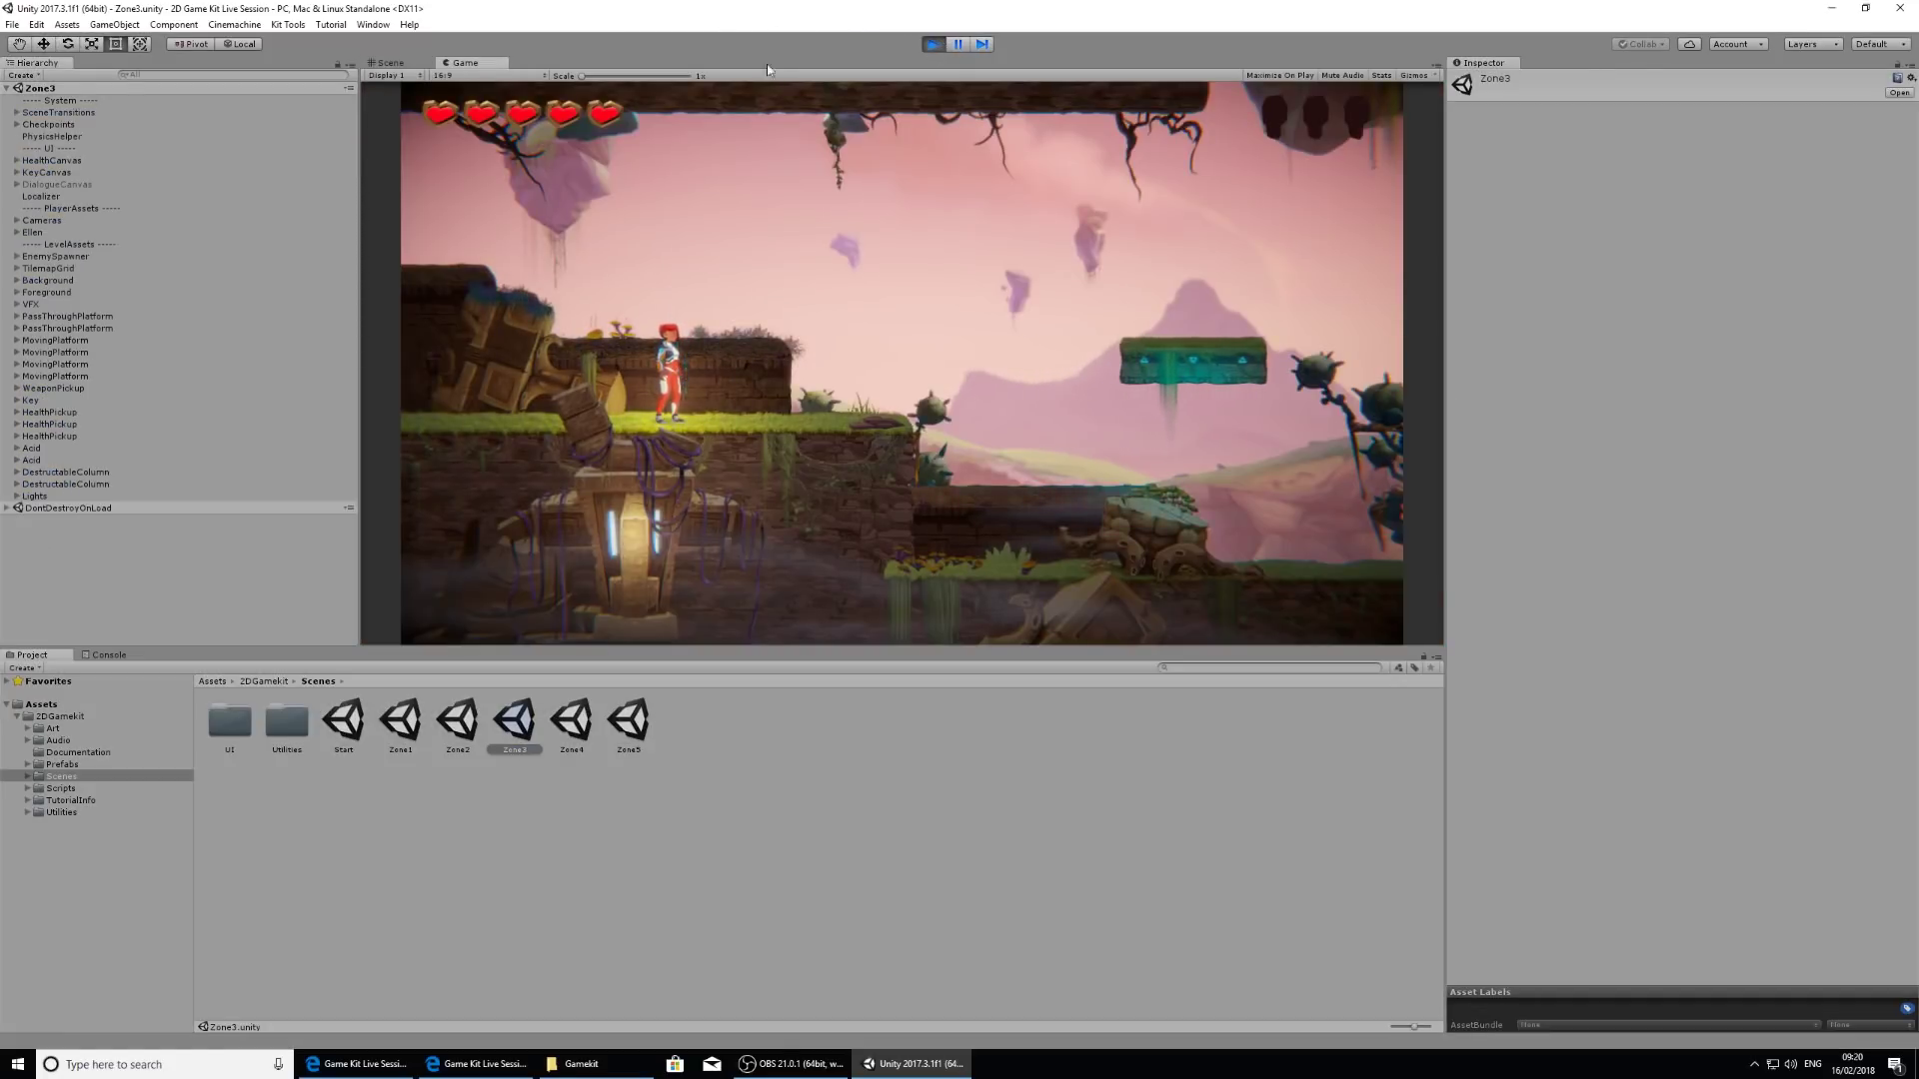
# Step: Play-test the outdoor section of Zone3 by jumping Ellen across the platforms and acid pools to the cave entrance
pyautogui.press('d')
pyautogui.press('space')
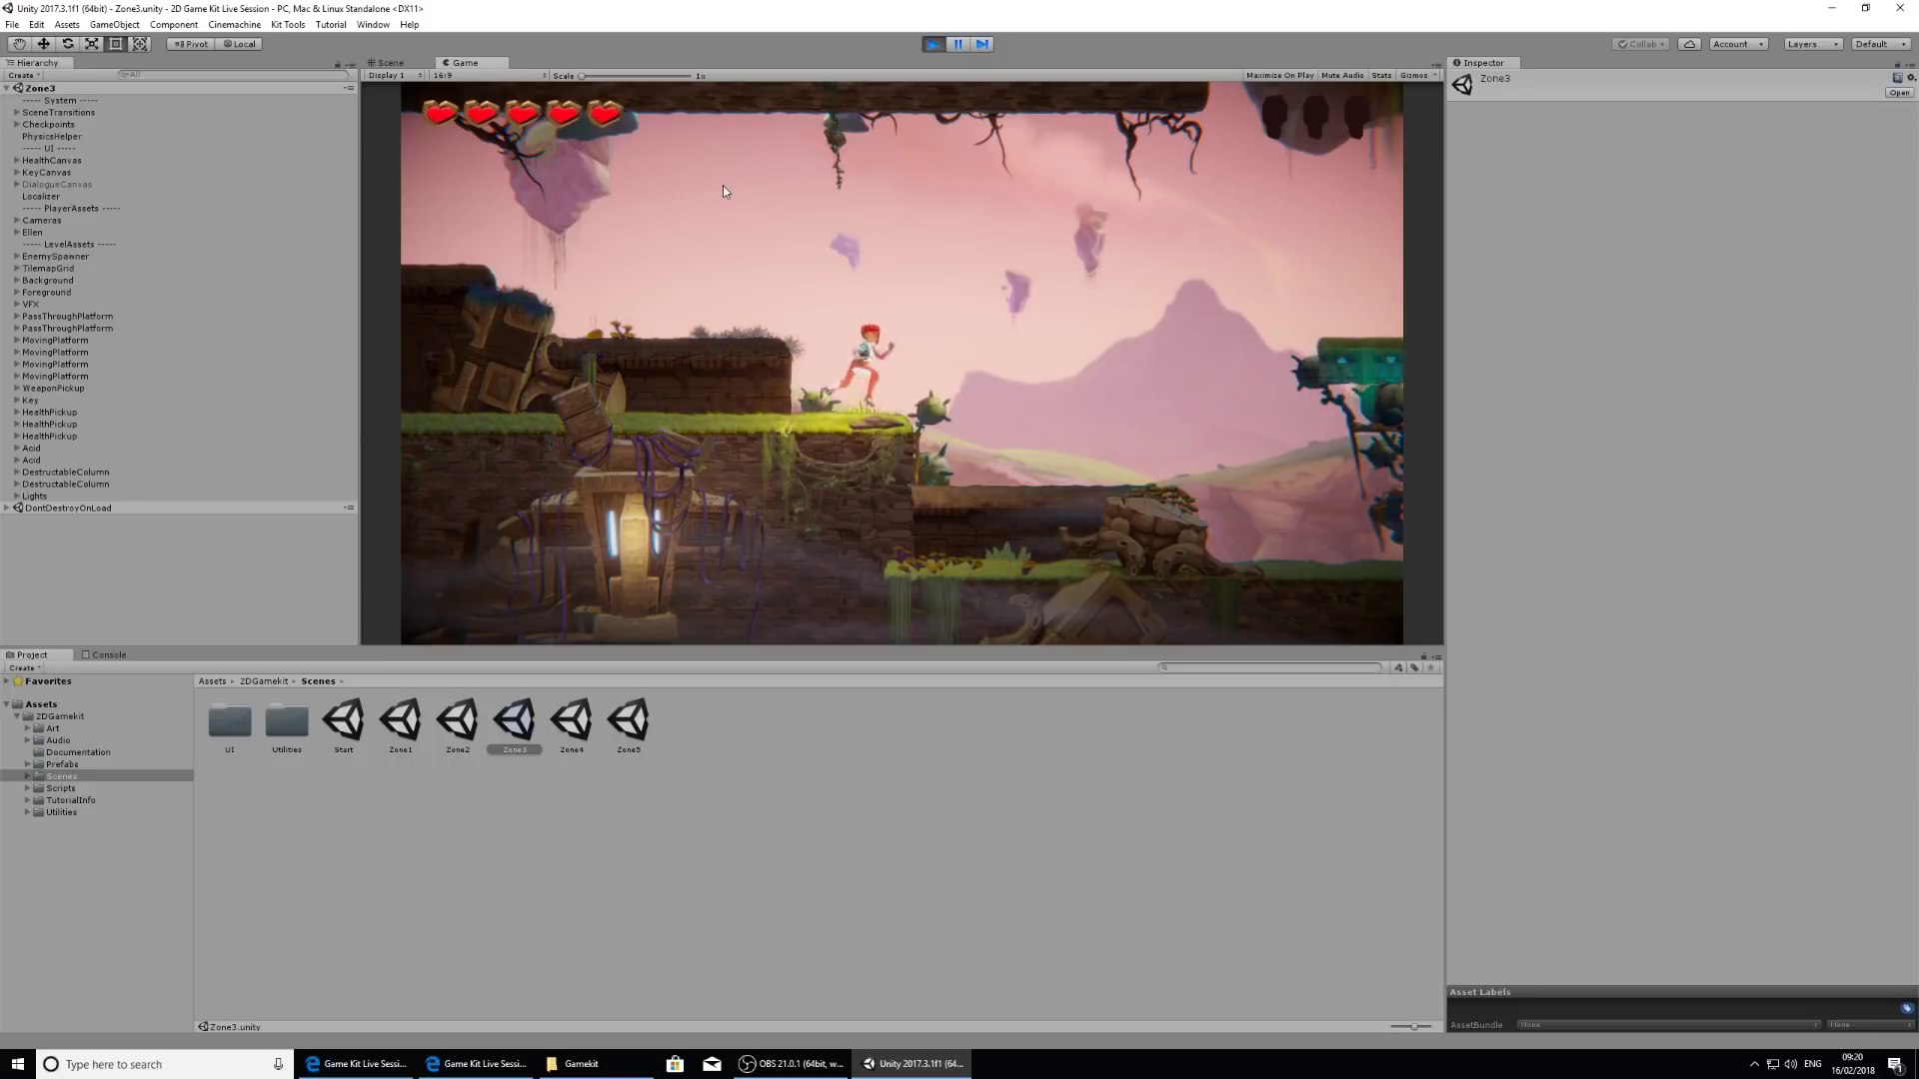
pyautogui.press('space')
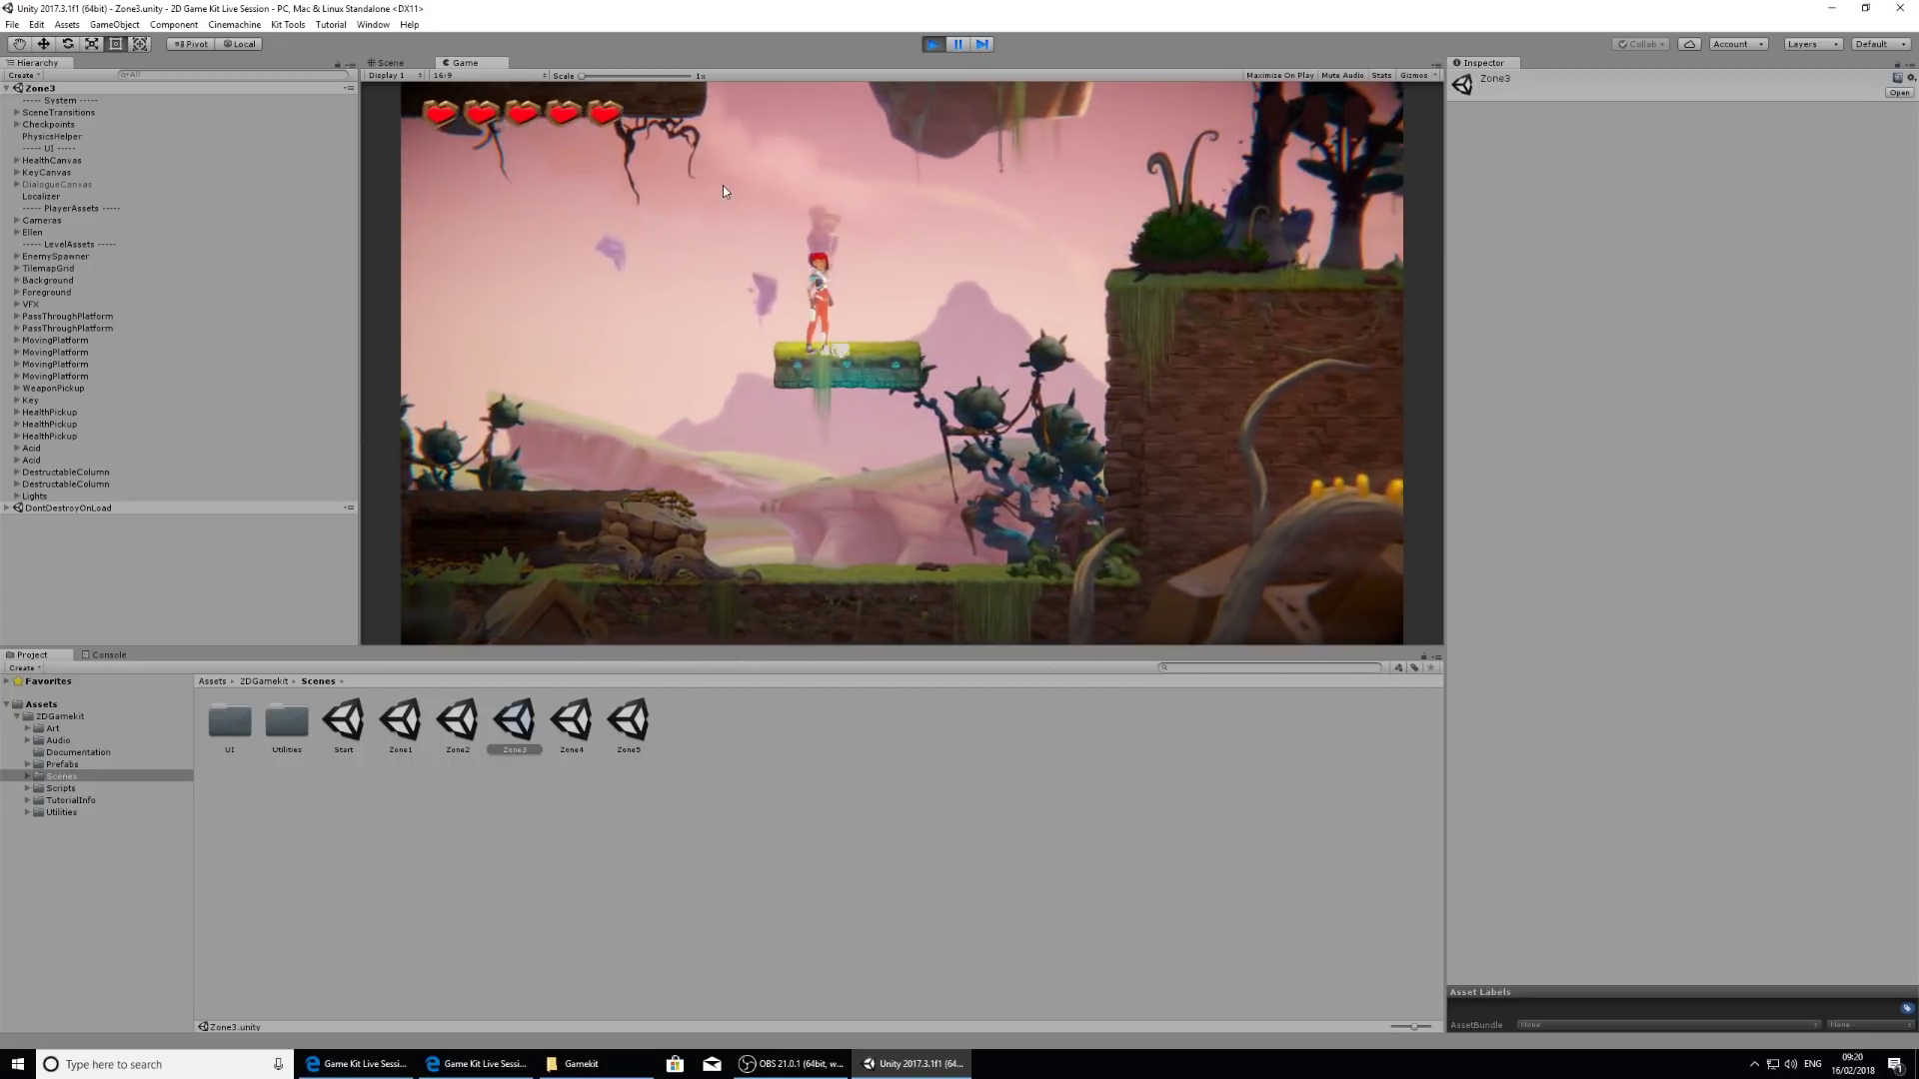
pyautogui.press('space')
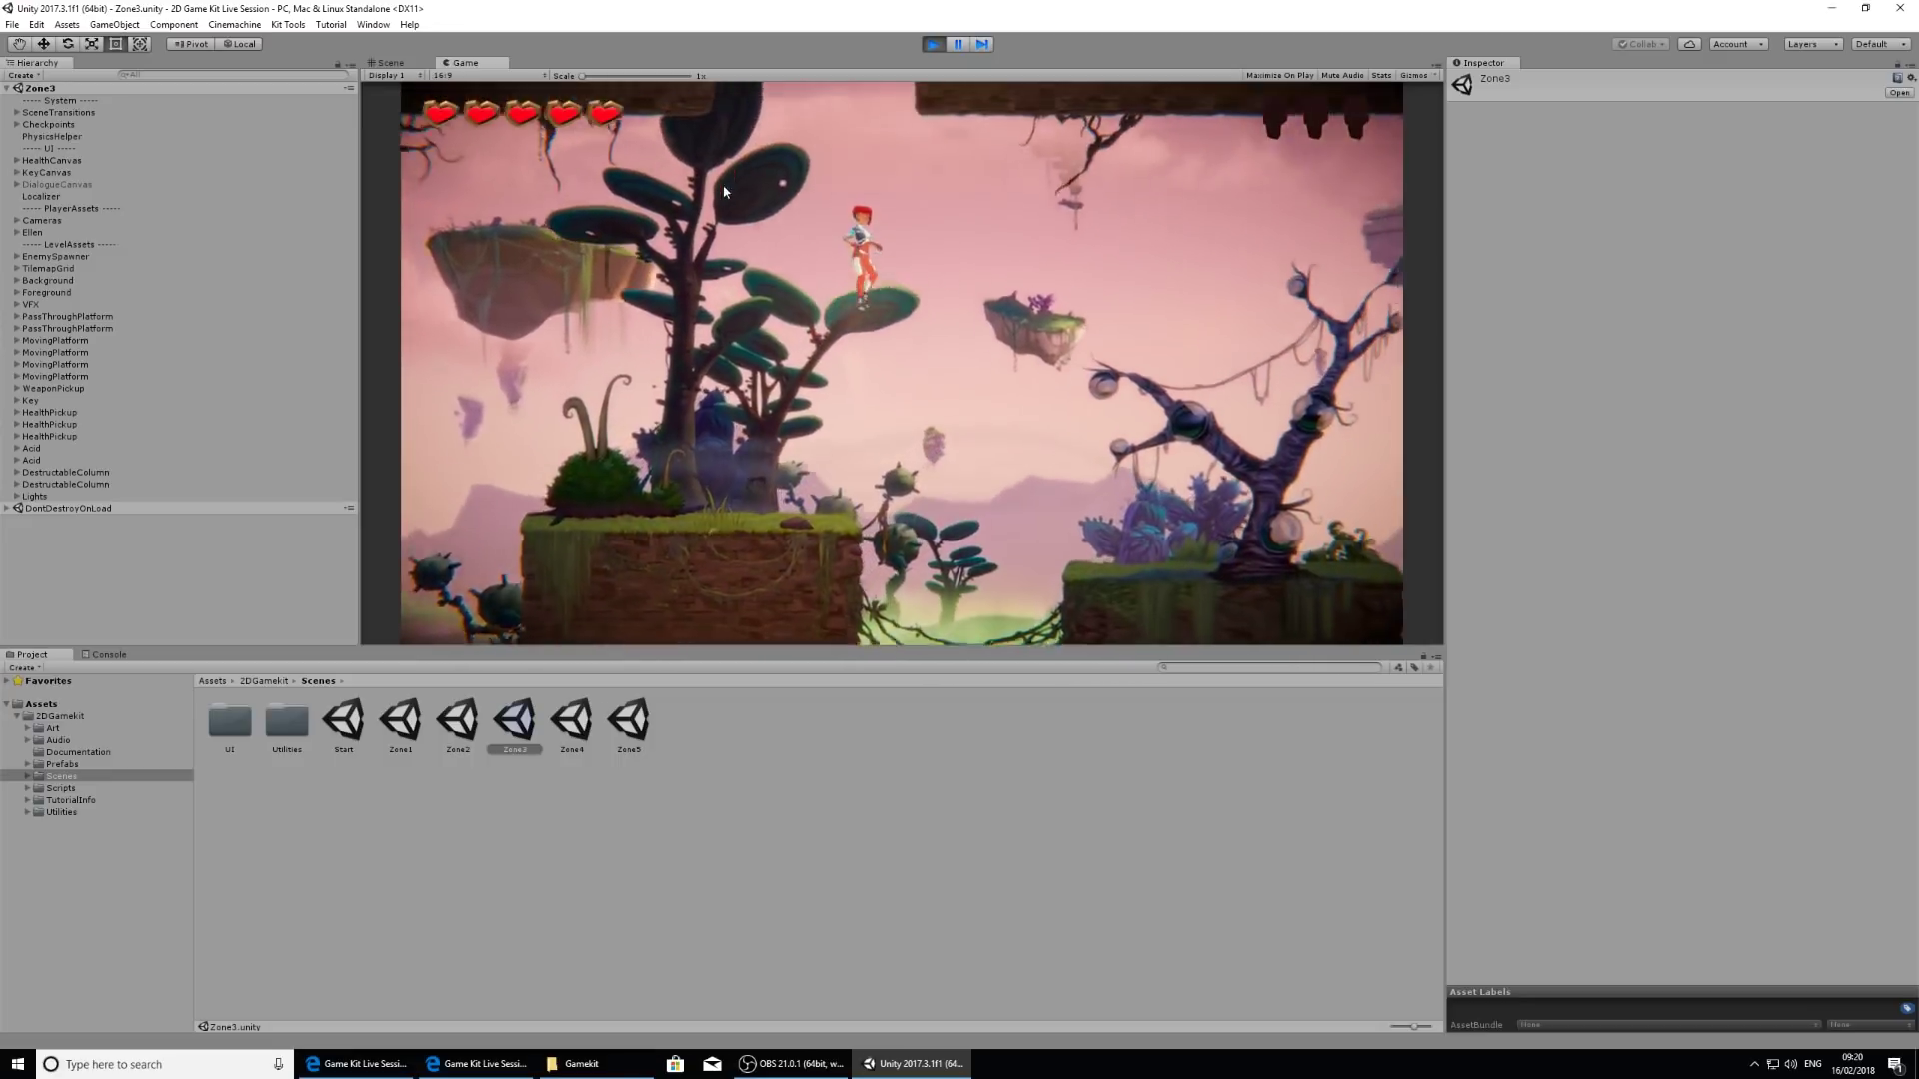
pyautogui.press('d')
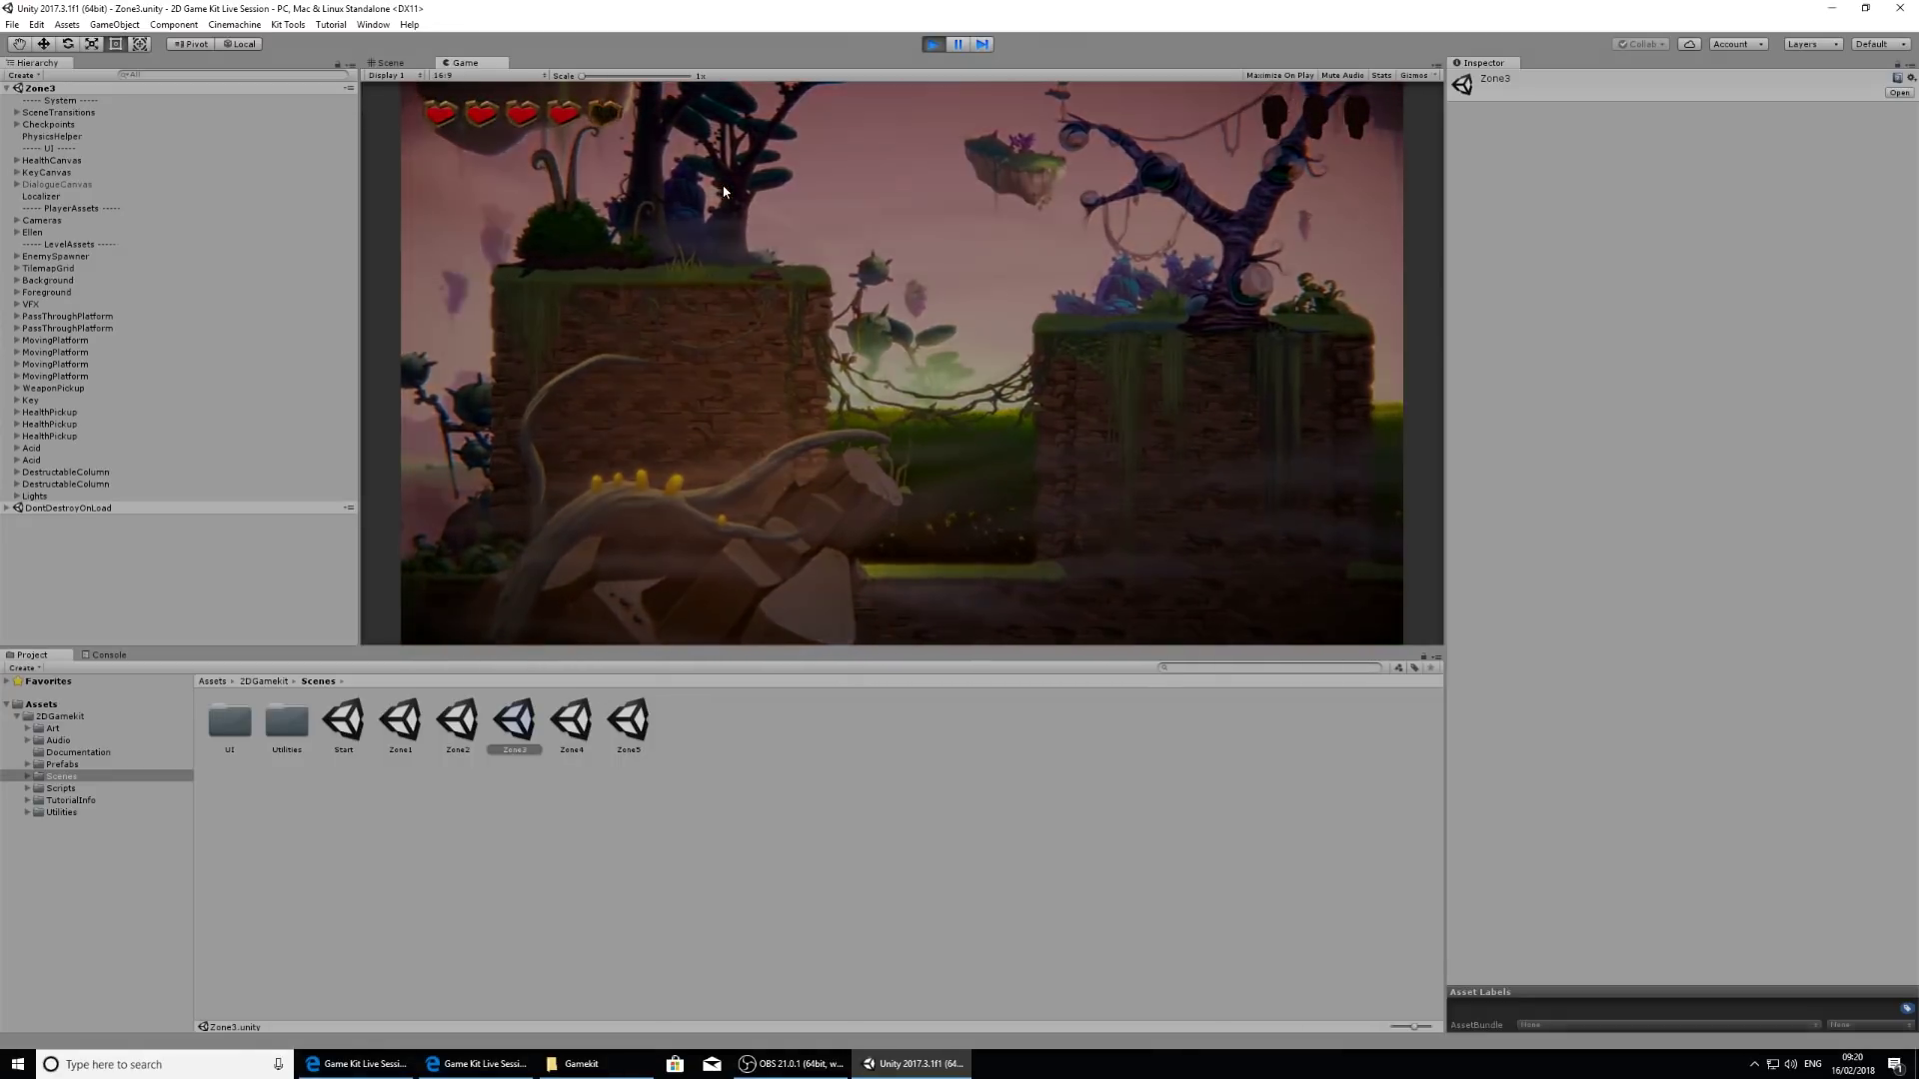
pyautogui.press('d')
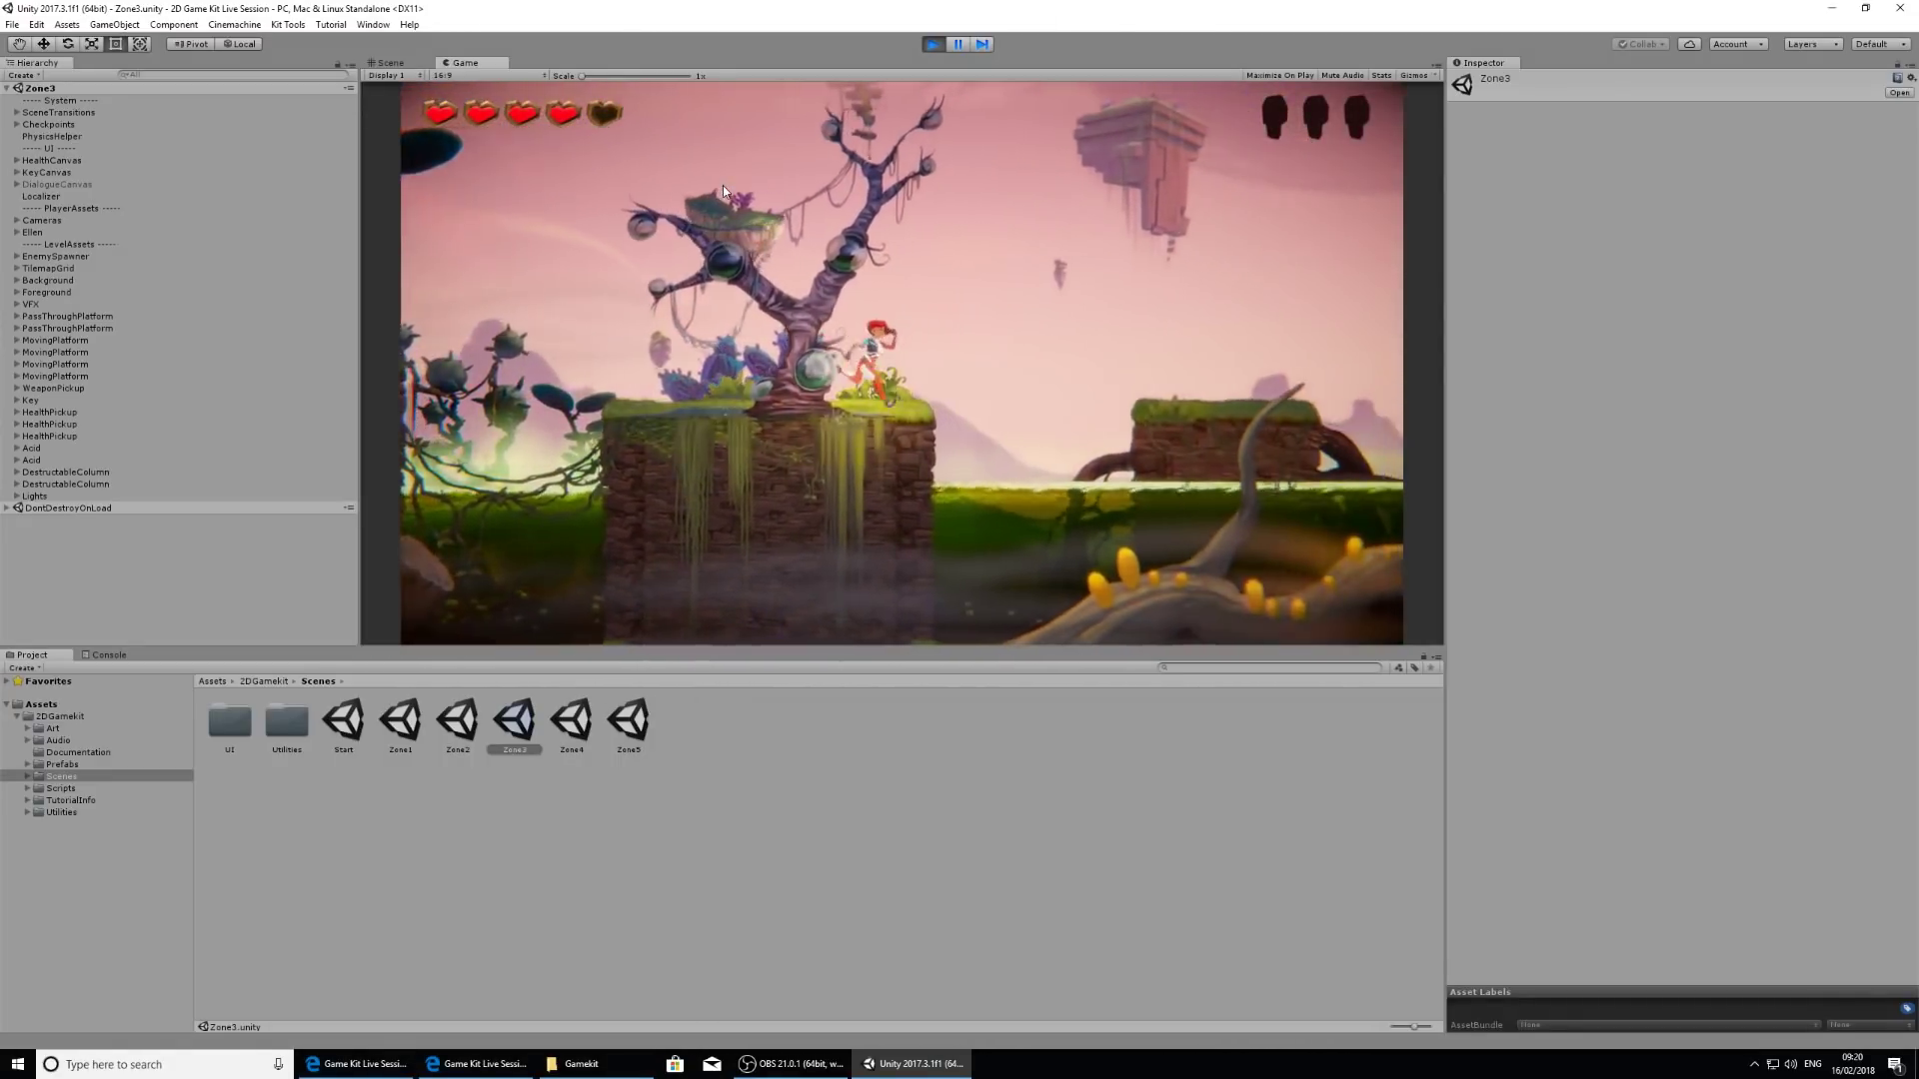
pyautogui.press('space')
pyautogui.press('d')
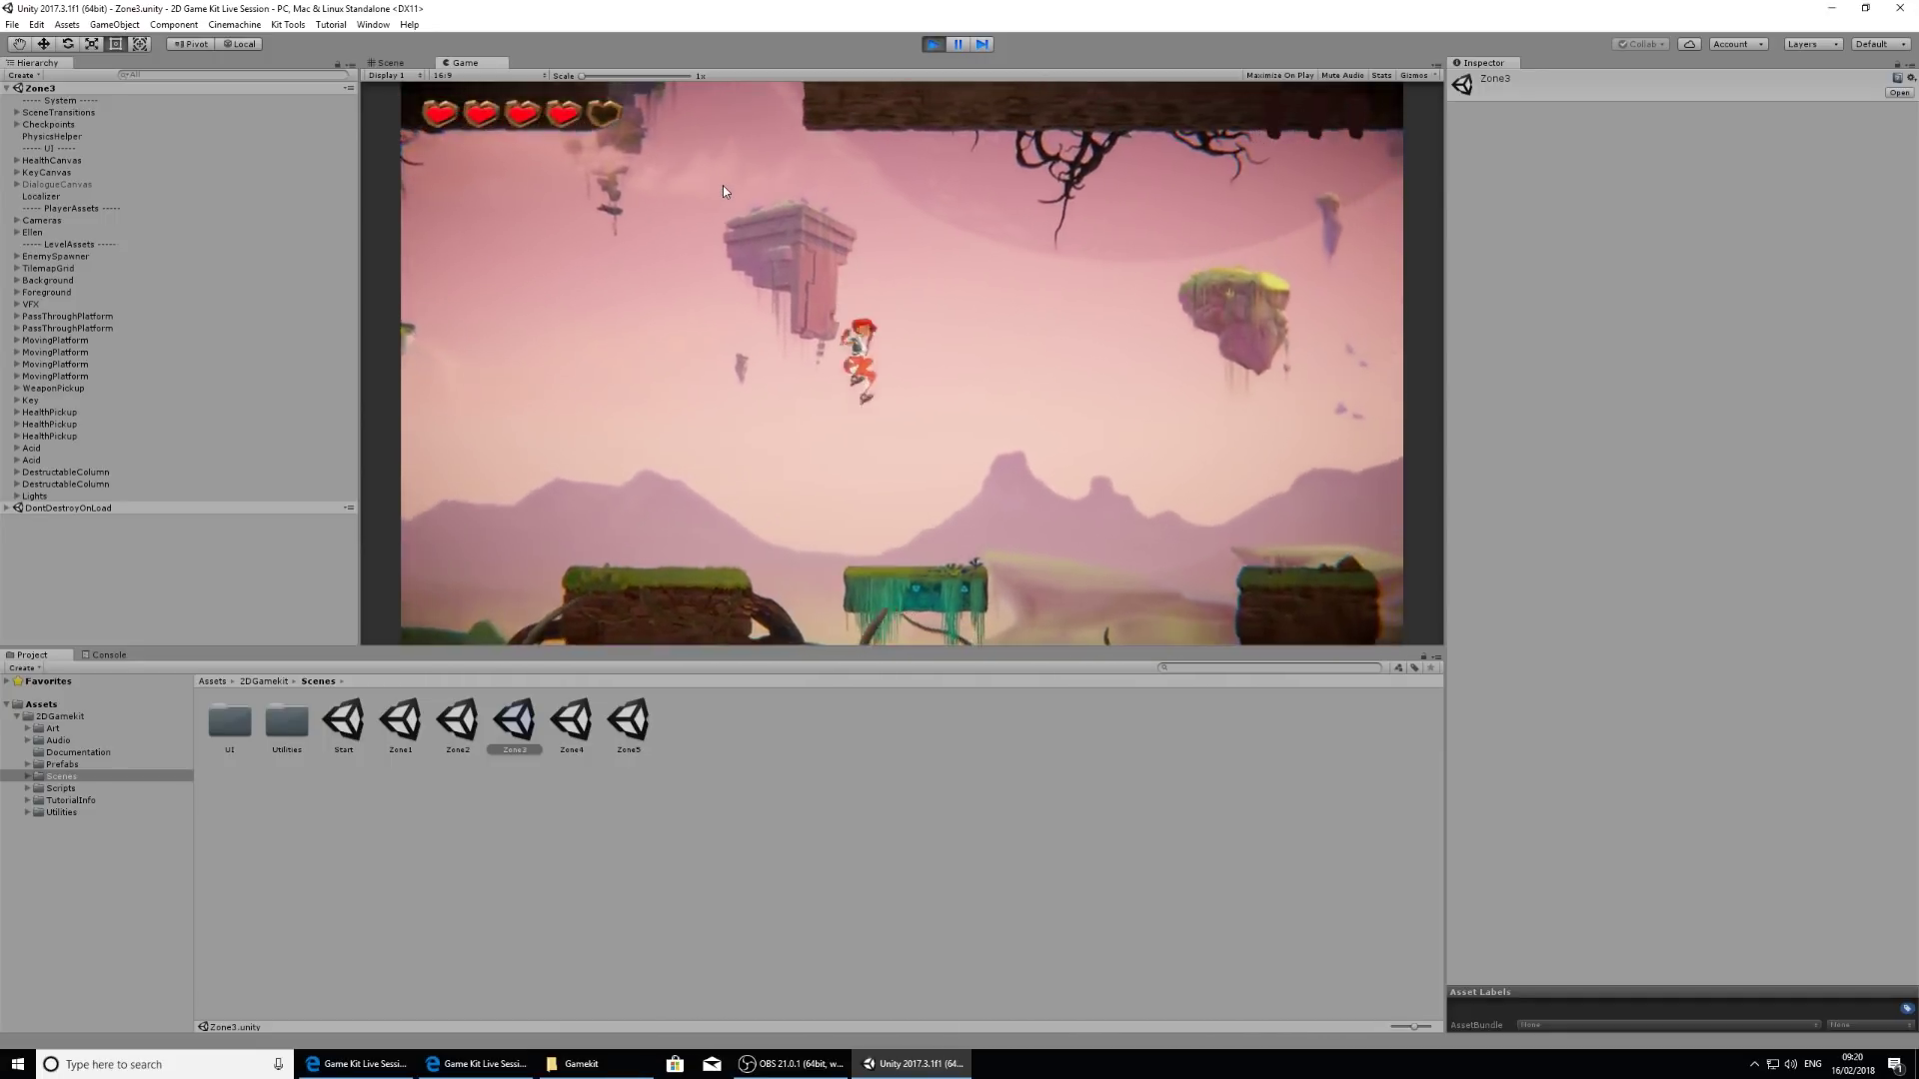
pyautogui.press('d')
pyautogui.press('space')
pyautogui.press('space')
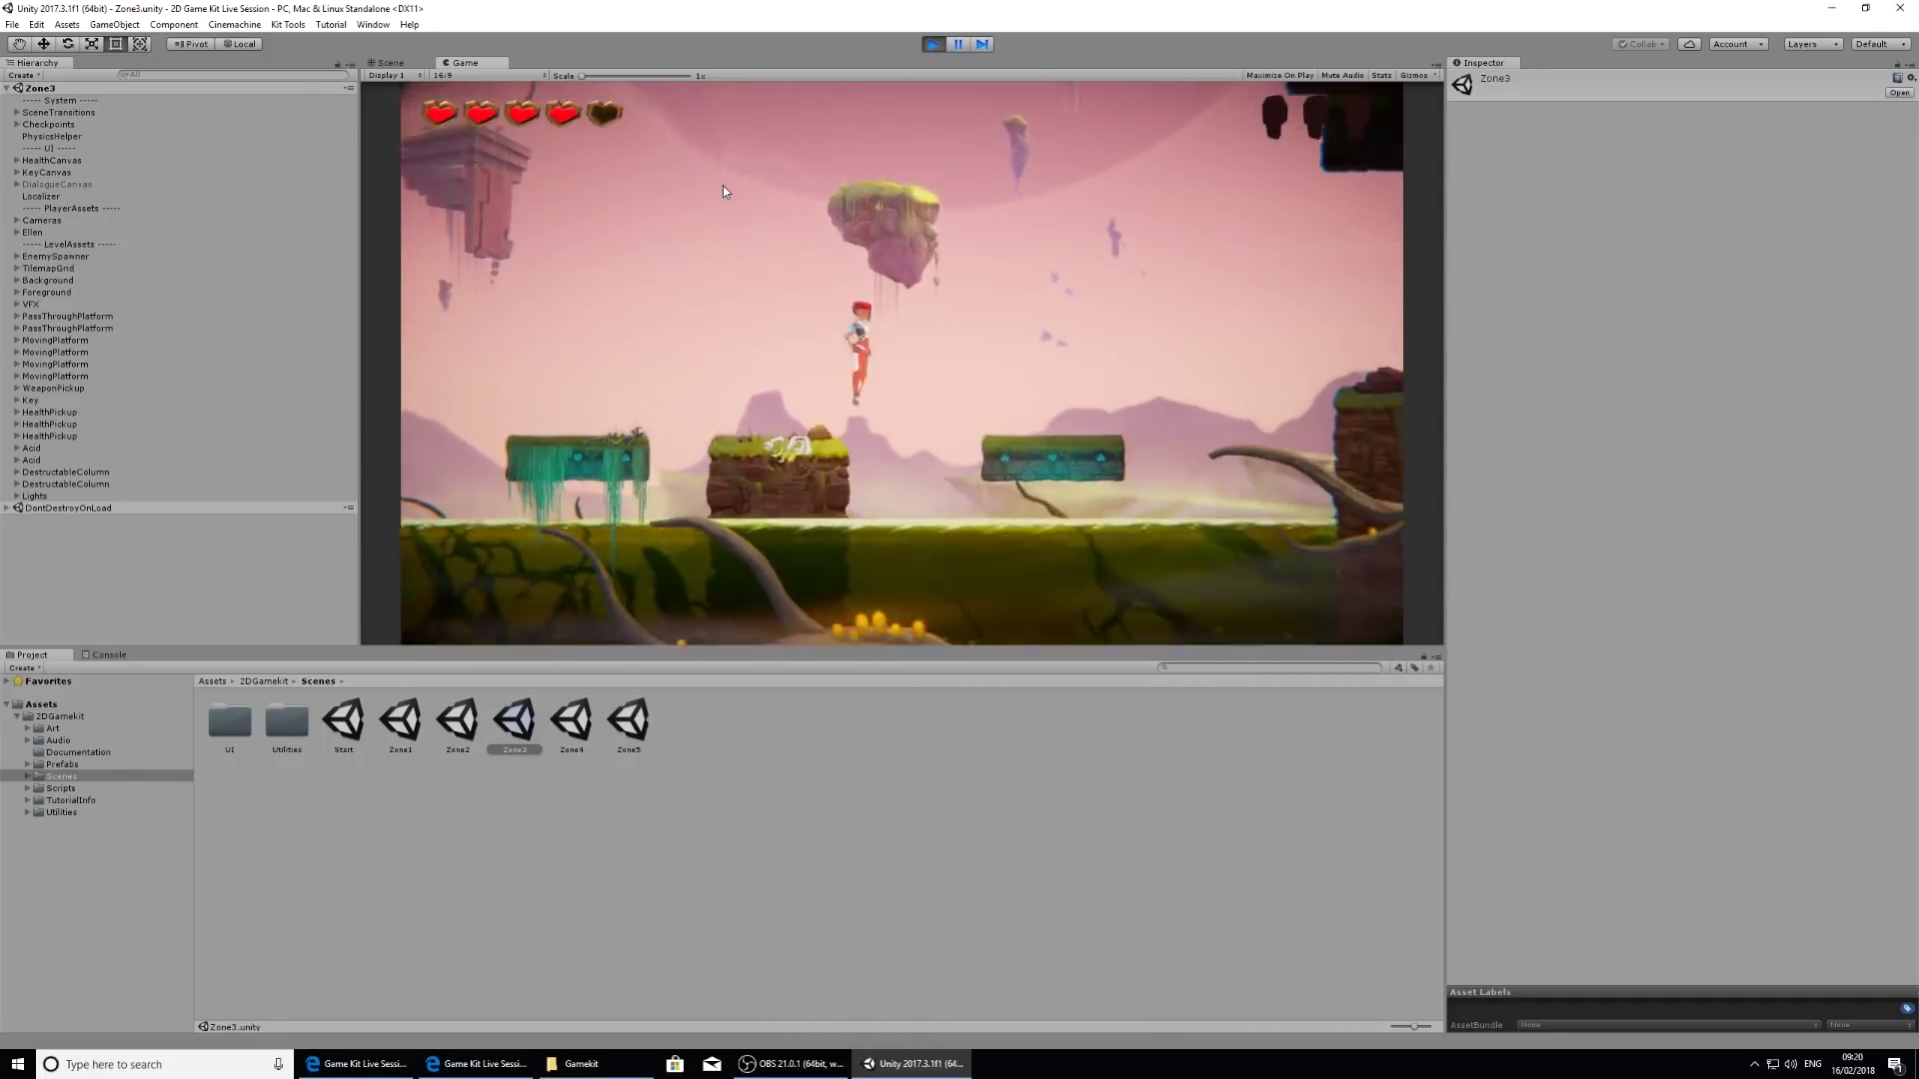
pyautogui.press('d')
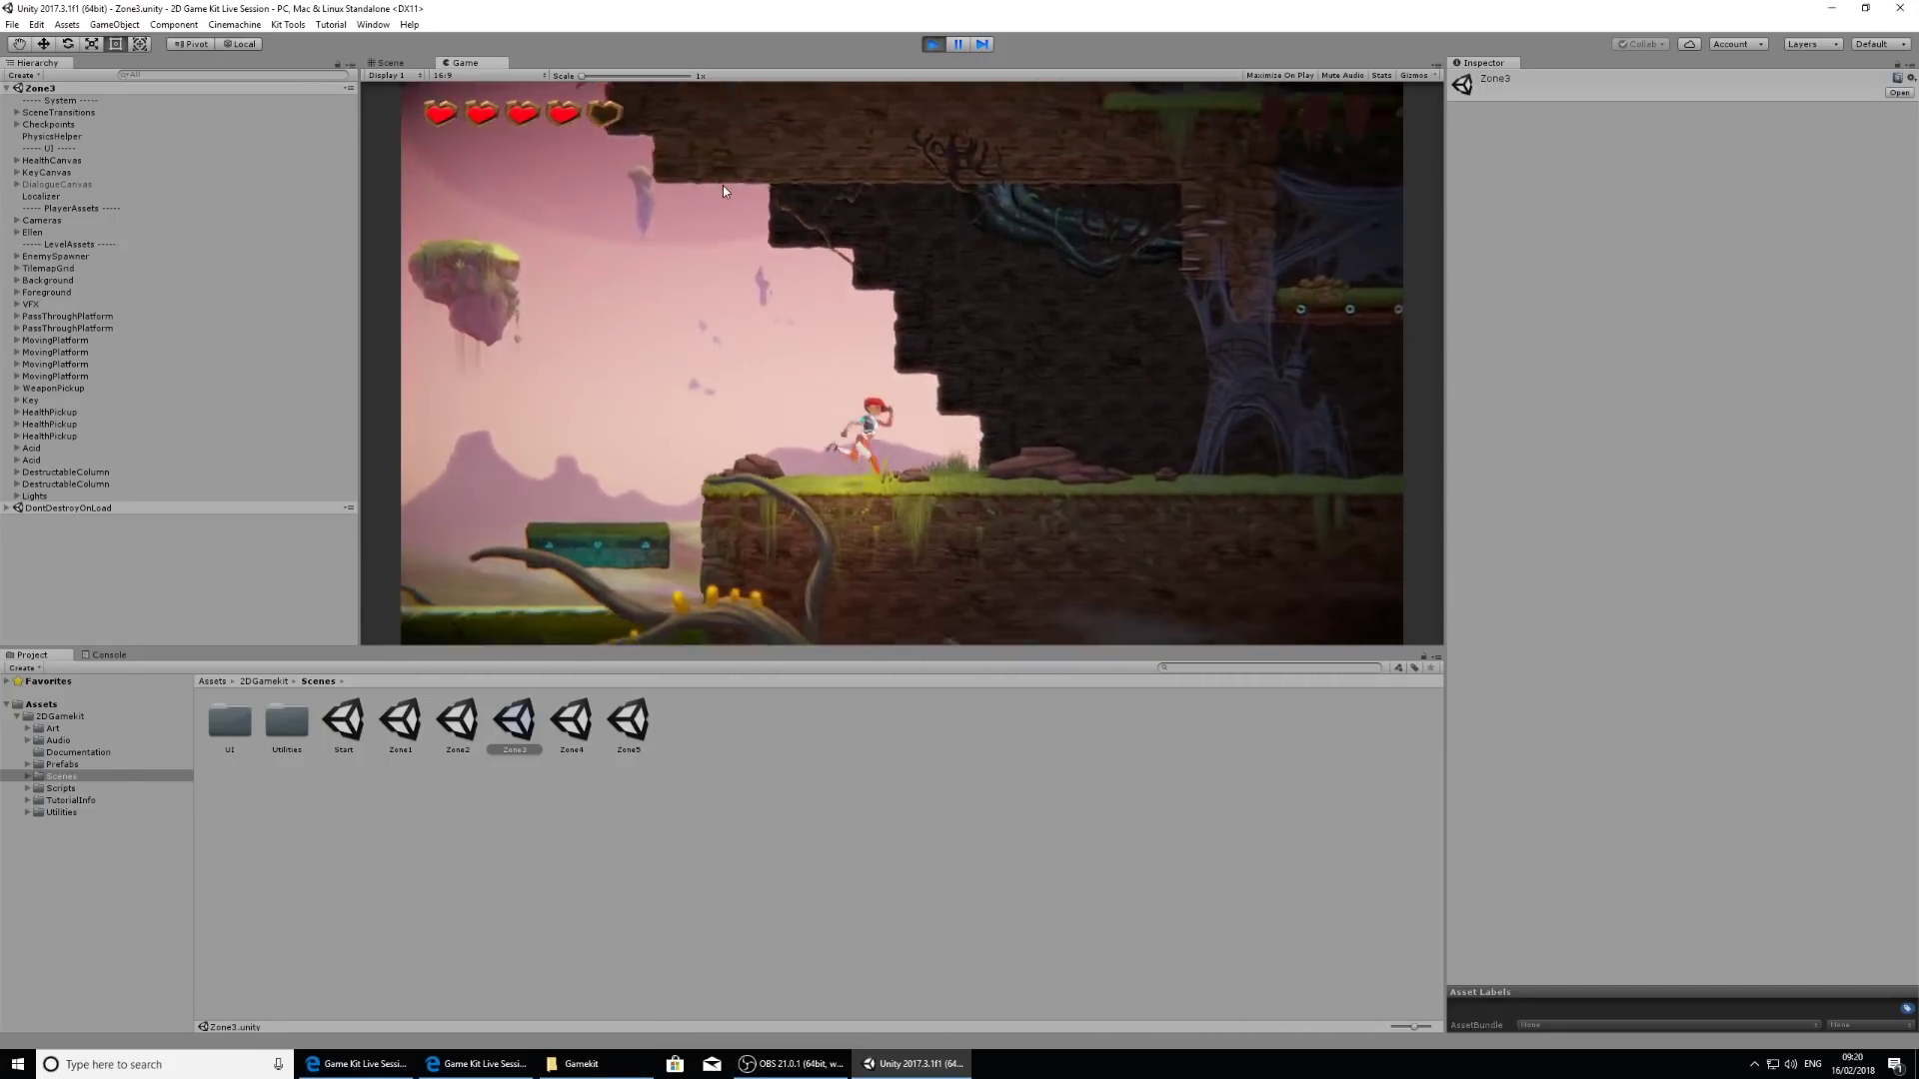
# Step: Guide Ellen through the cave's pass-through and moving platforms to collect the weapon pickup
pyautogui.press('d')
pyautogui.press('space')
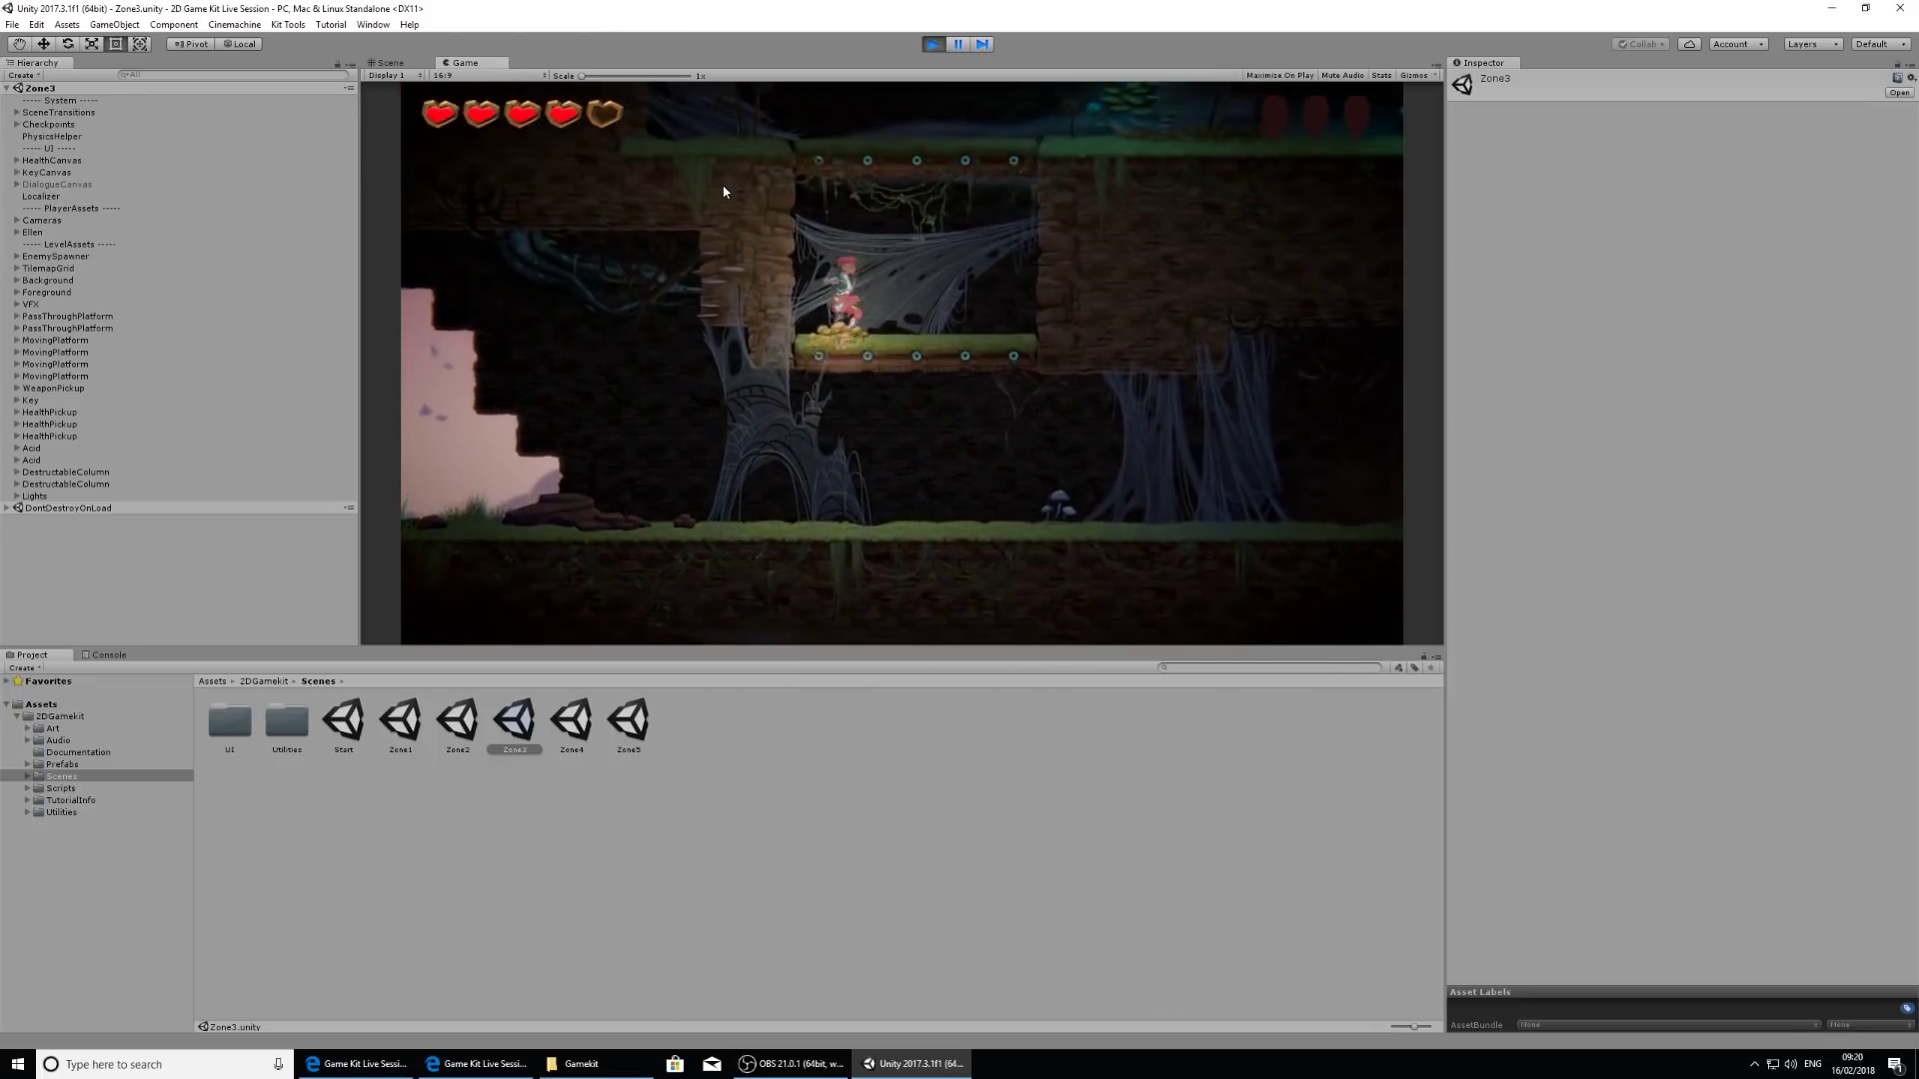
pyautogui.press('space')
pyautogui.press('space')
pyautogui.press('d')
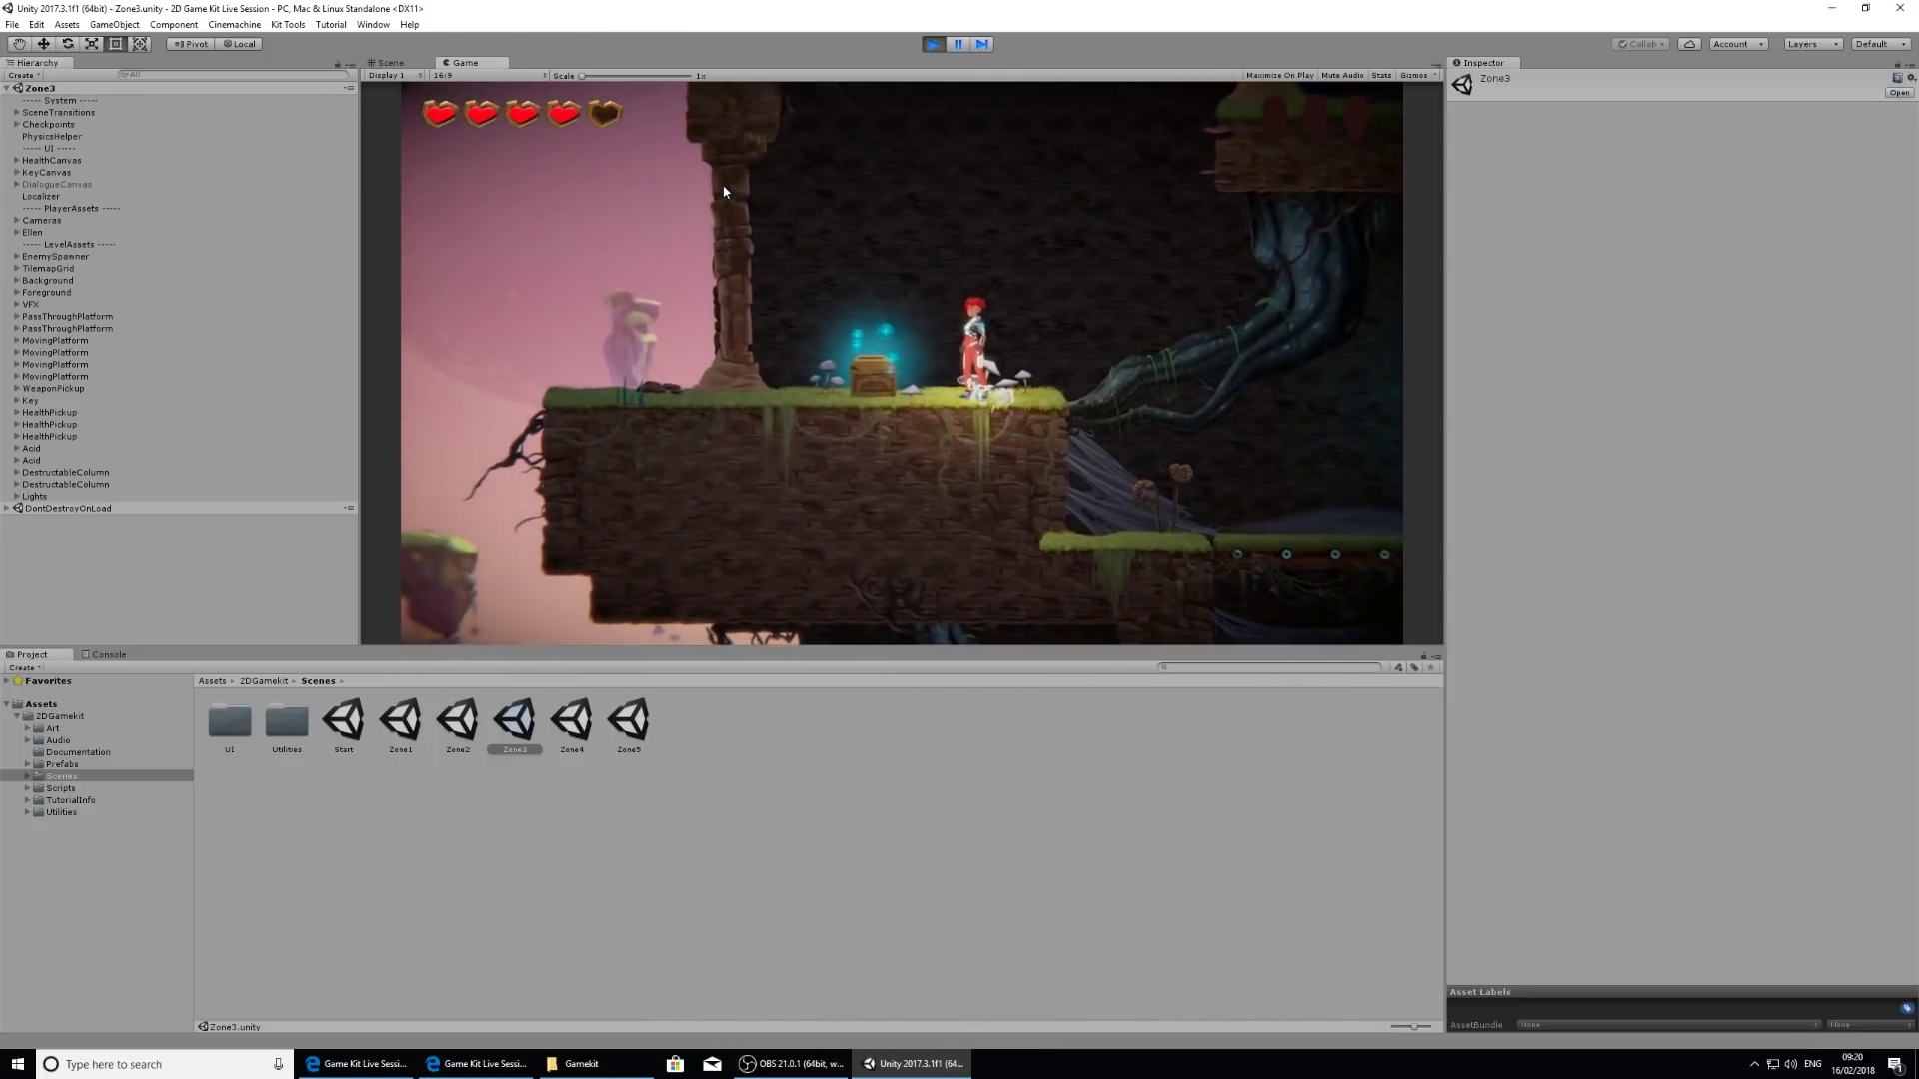
pyautogui.press('d')
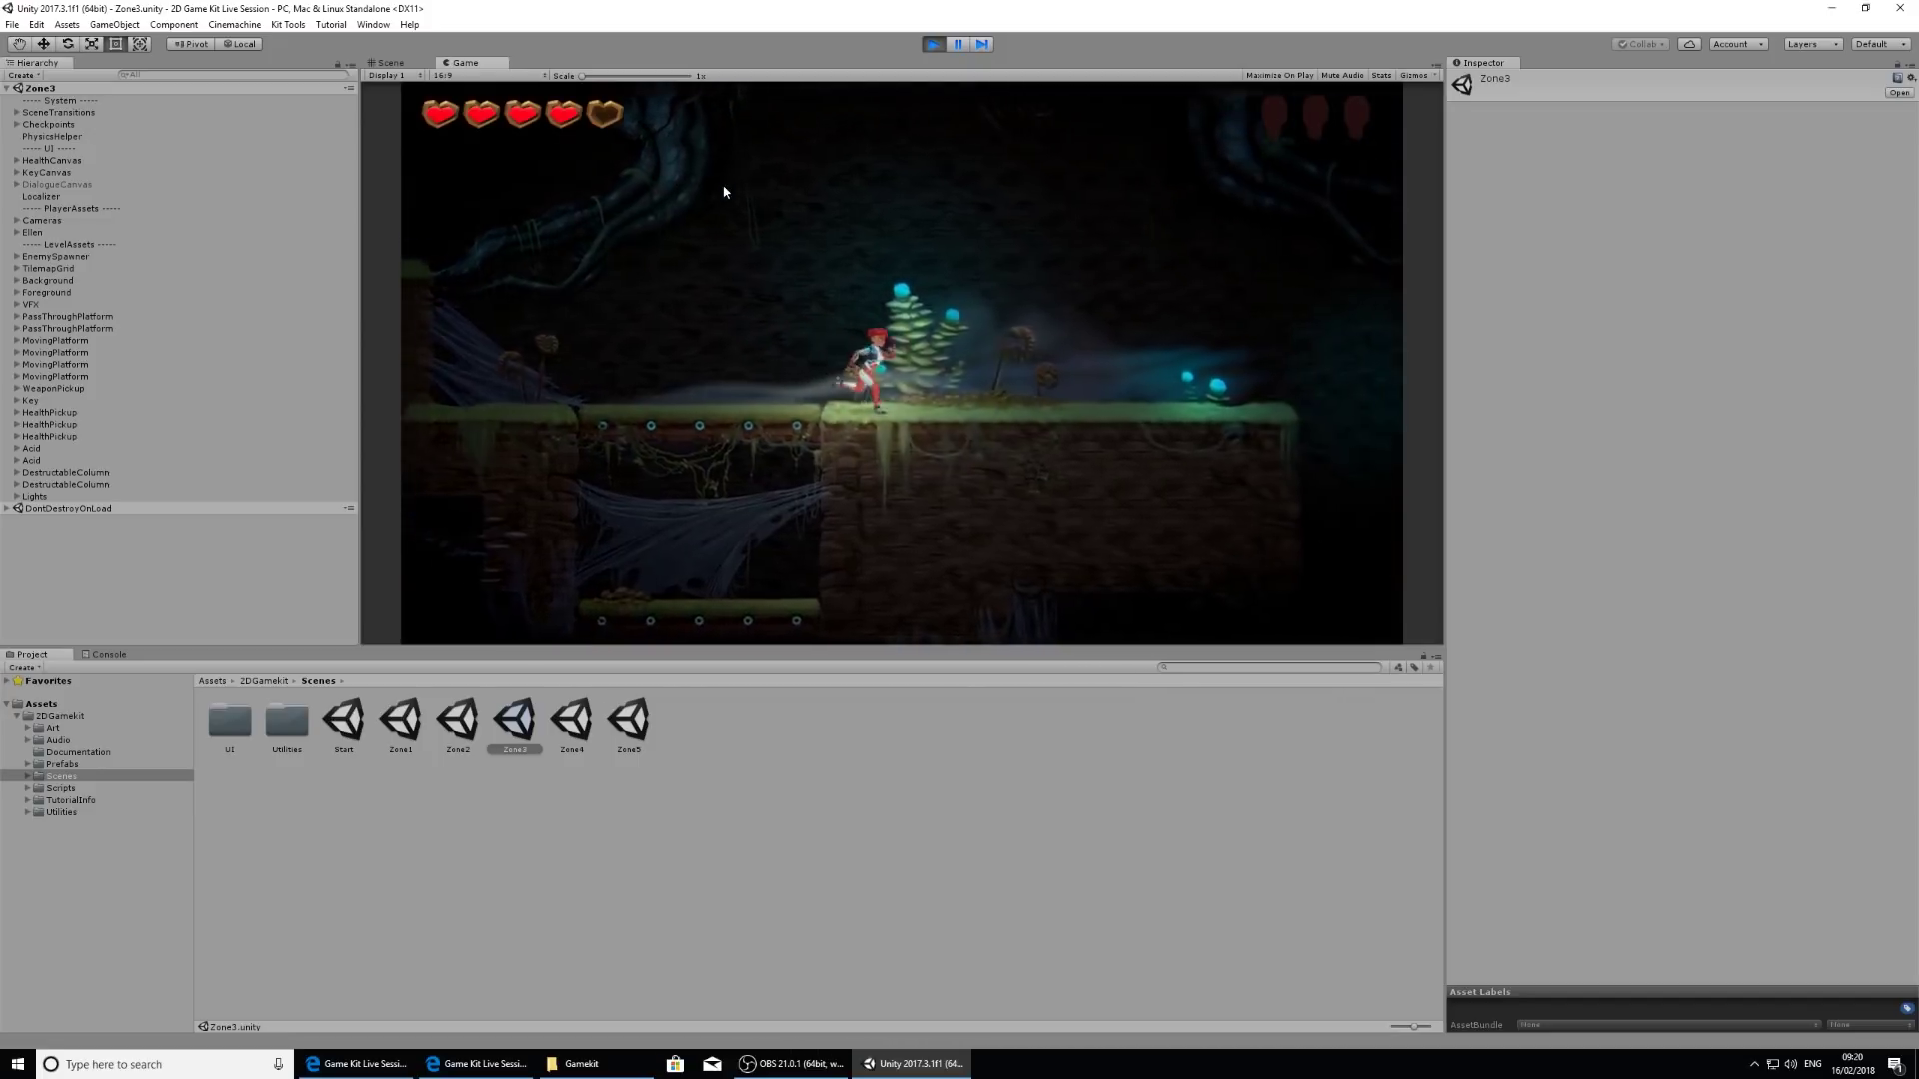
pyautogui.press('space')
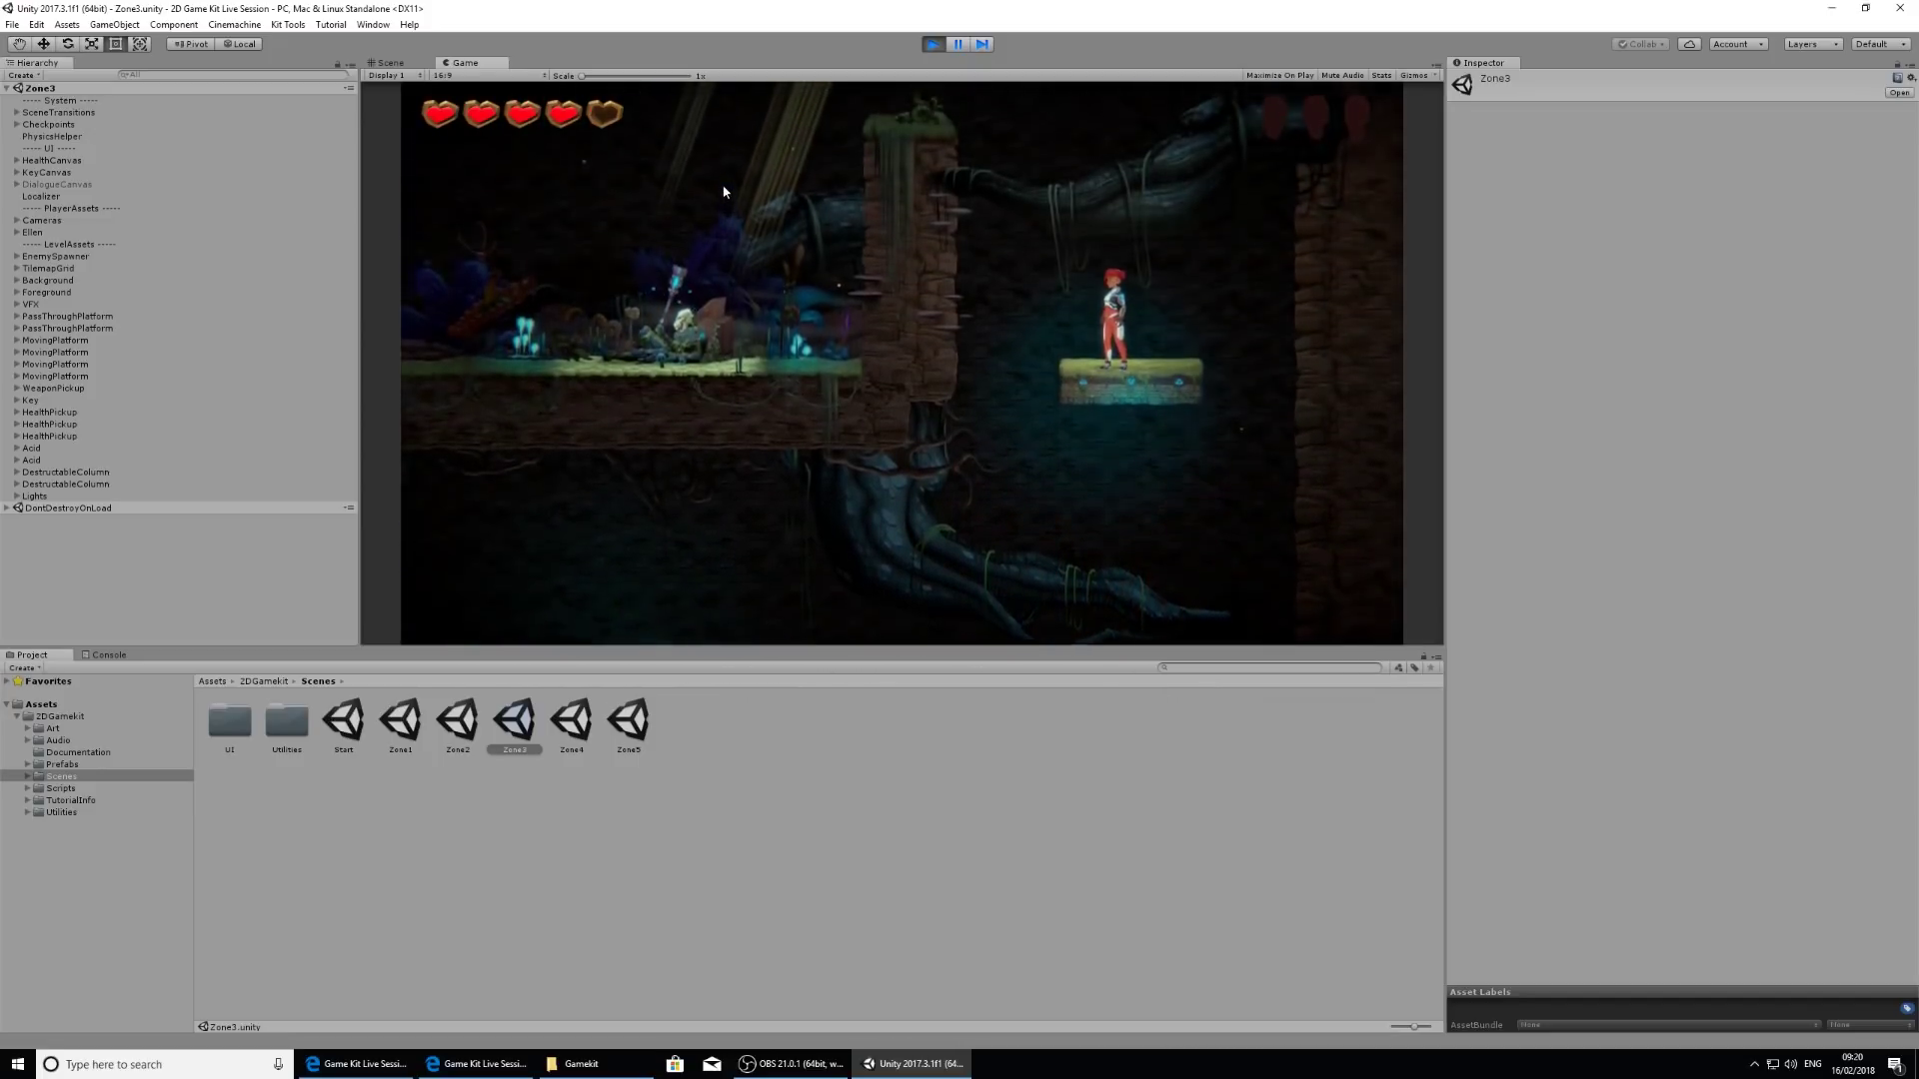
pyautogui.press('space')
pyautogui.press('a')
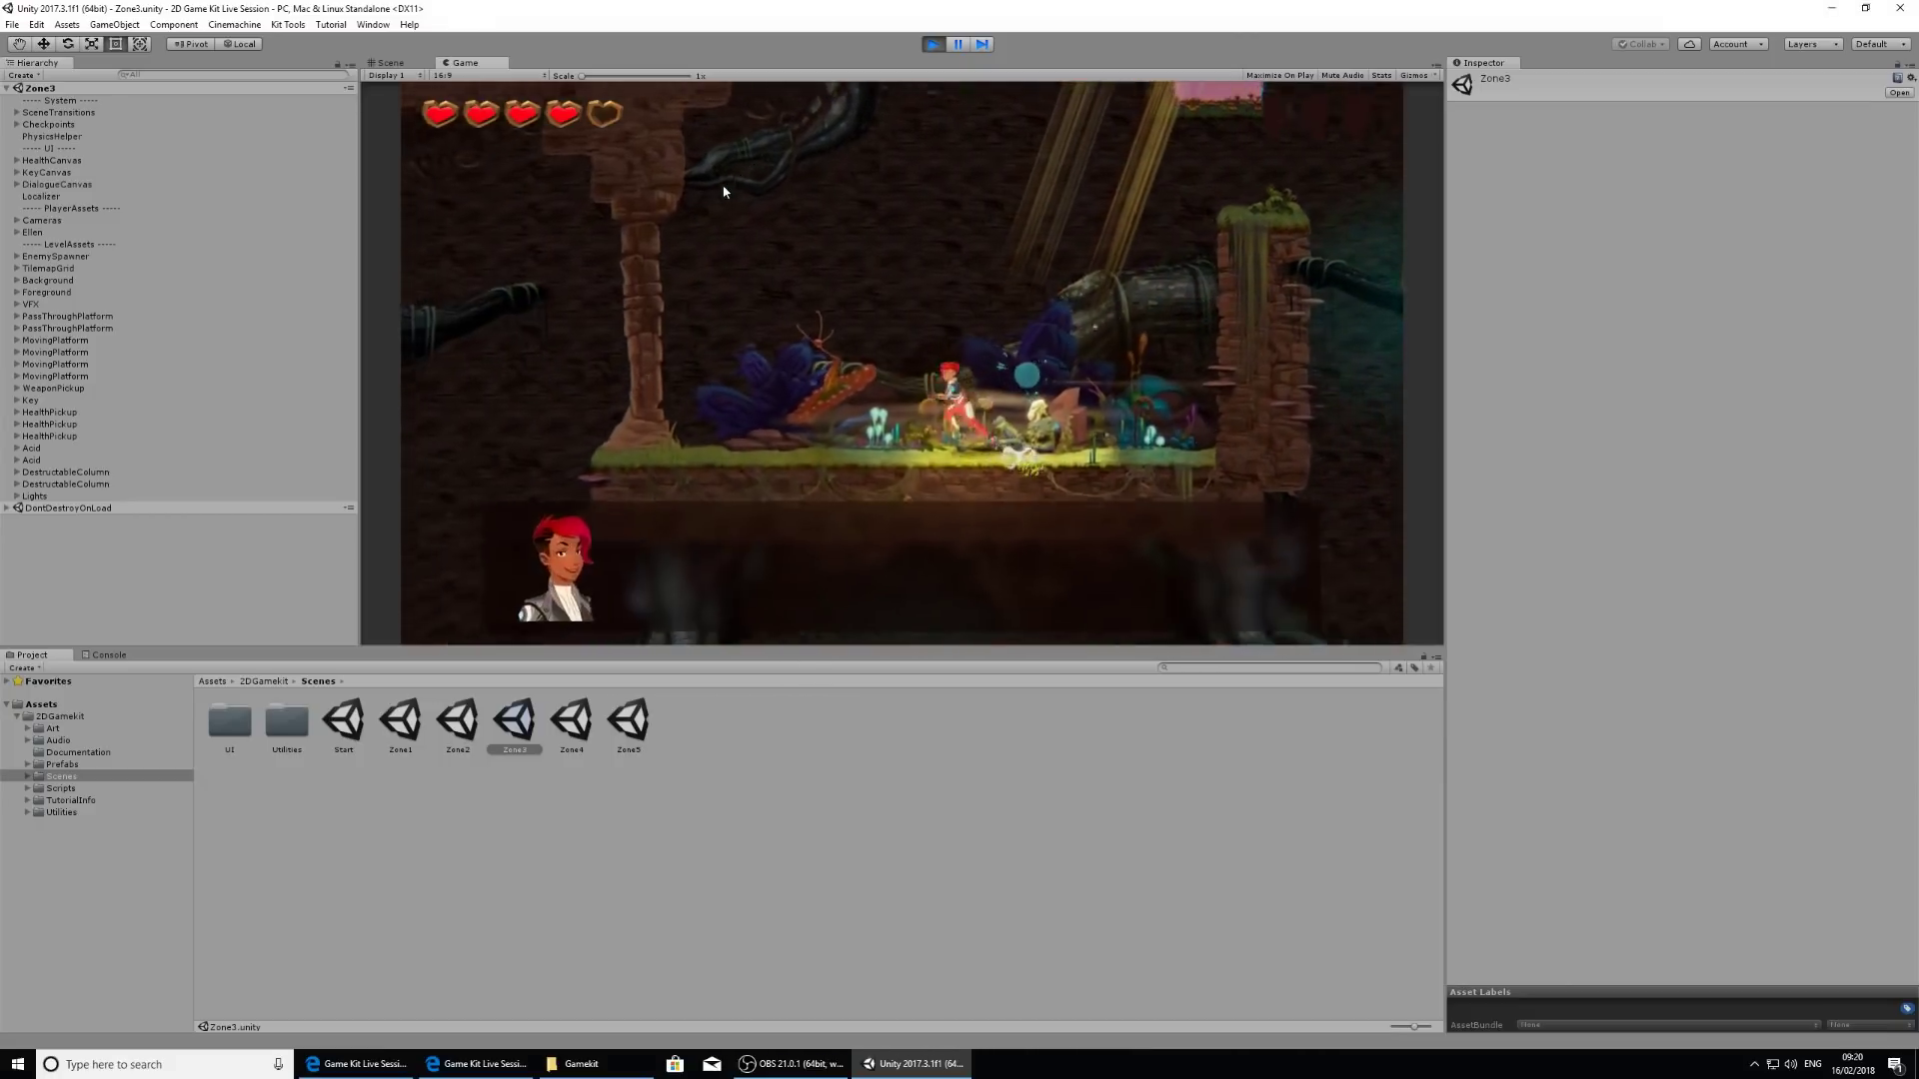
pyautogui.press('a')
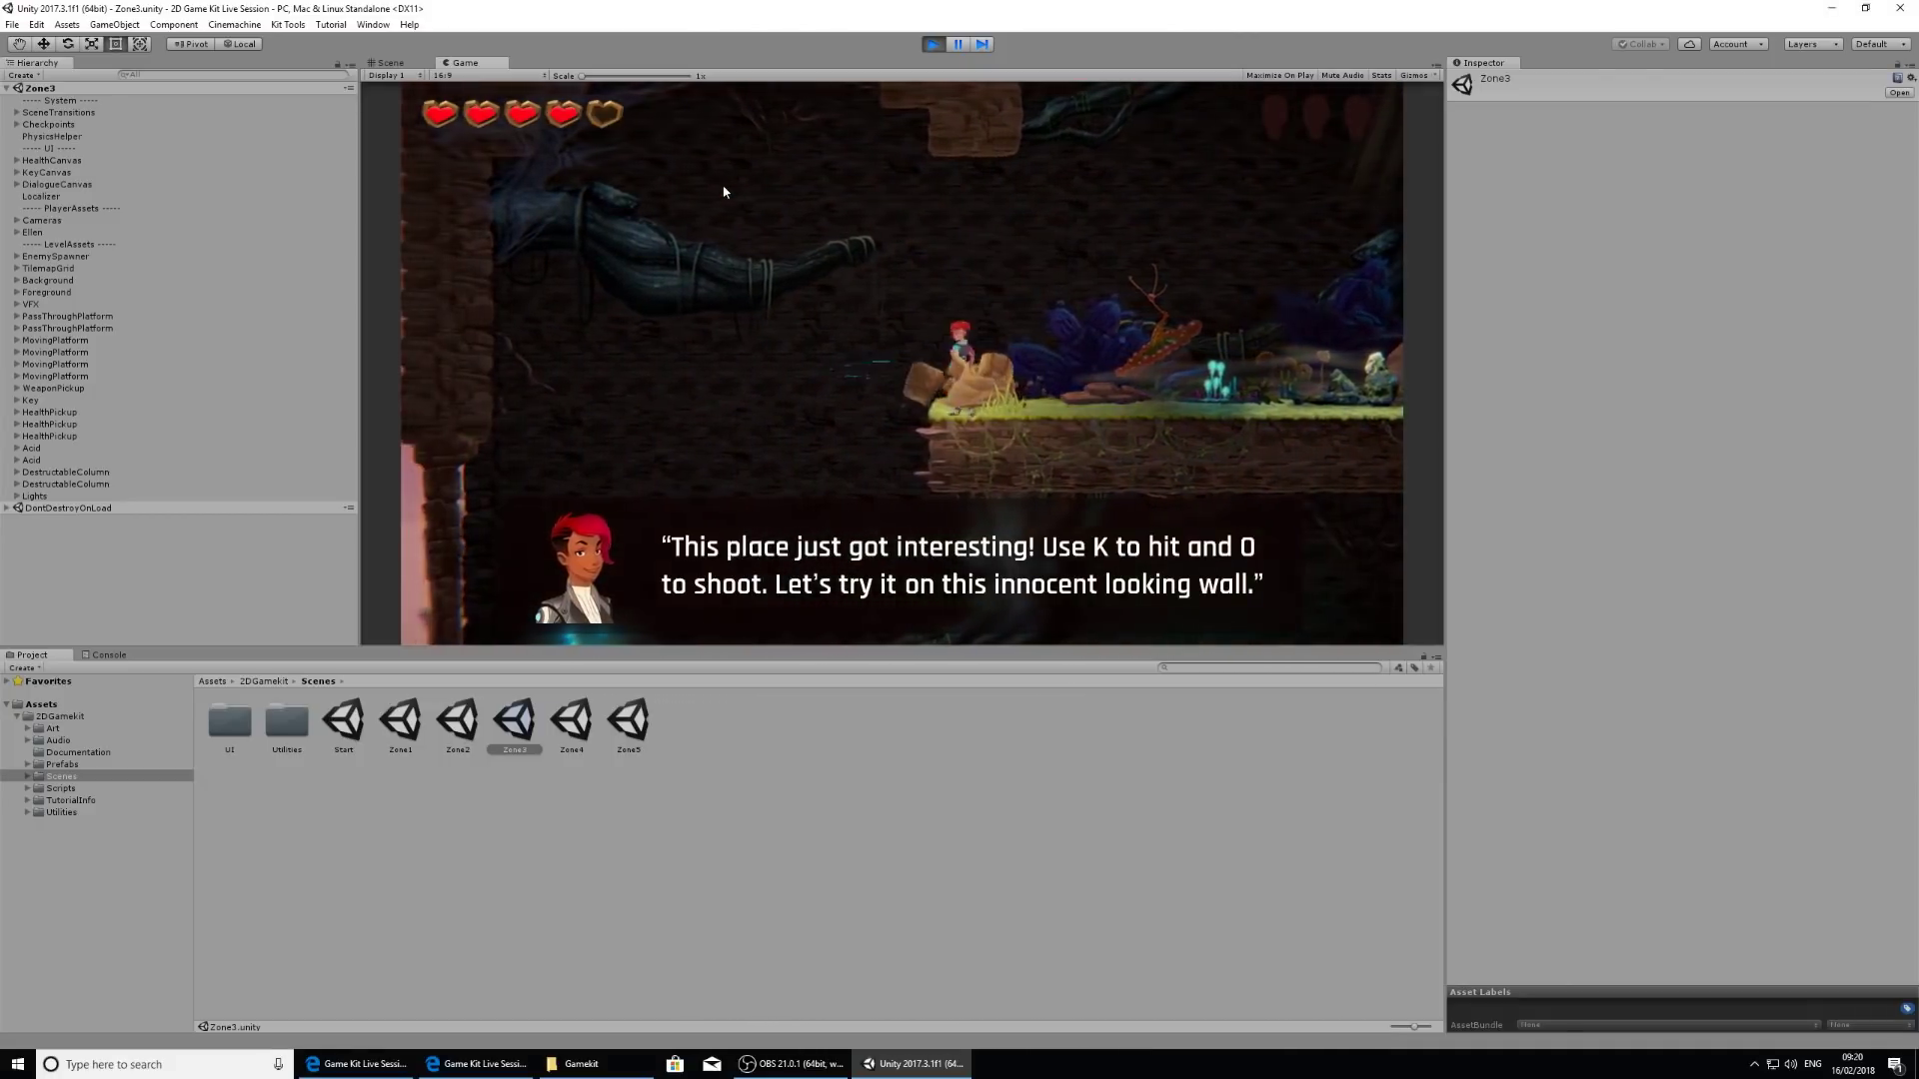
# Step: Smash the destructible column with the melee attack and lead Ellen back out of the cave
pyautogui.press('a')
pyautogui.press('space')
pyautogui.press('k')
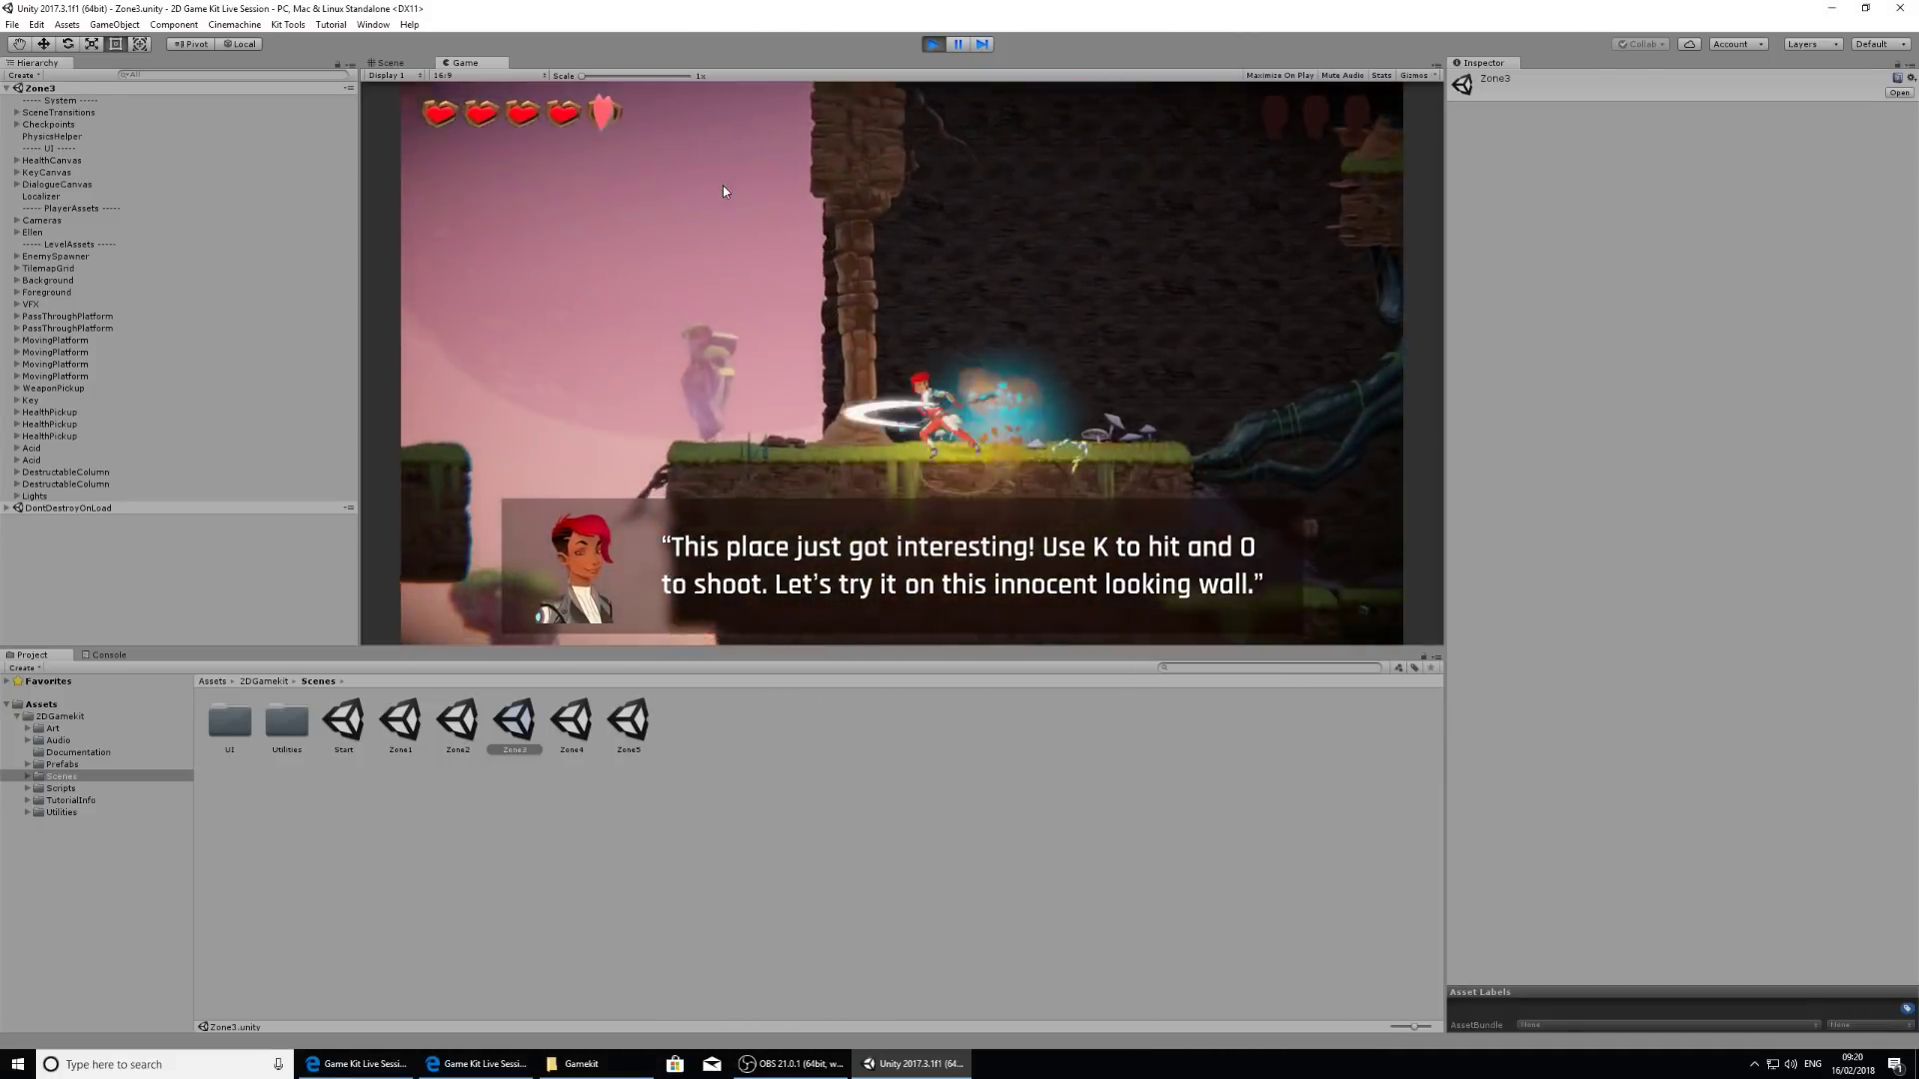
pyautogui.press('a')
pyautogui.press('space')
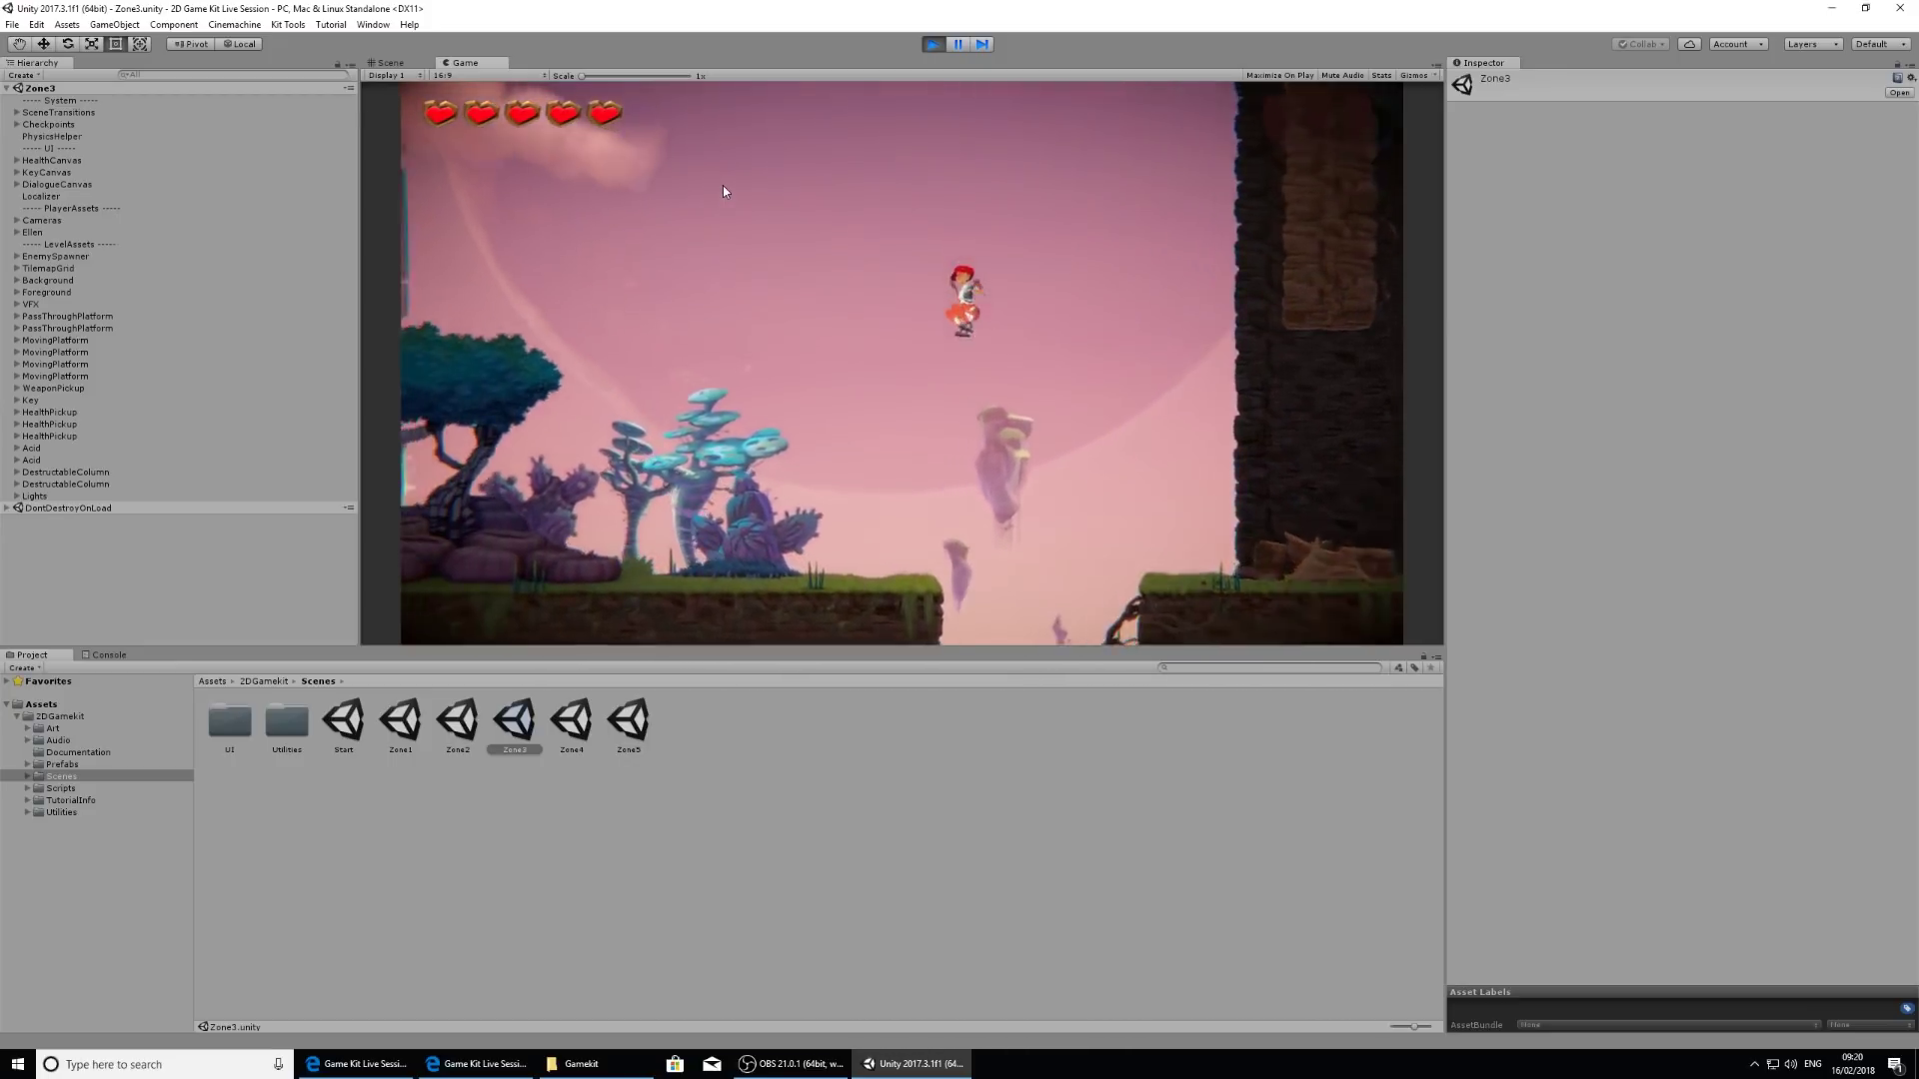
# Step: Run and jump Ellen leftward across the floating islands, collect the key and take the exit to Zone2
pyautogui.press('a')
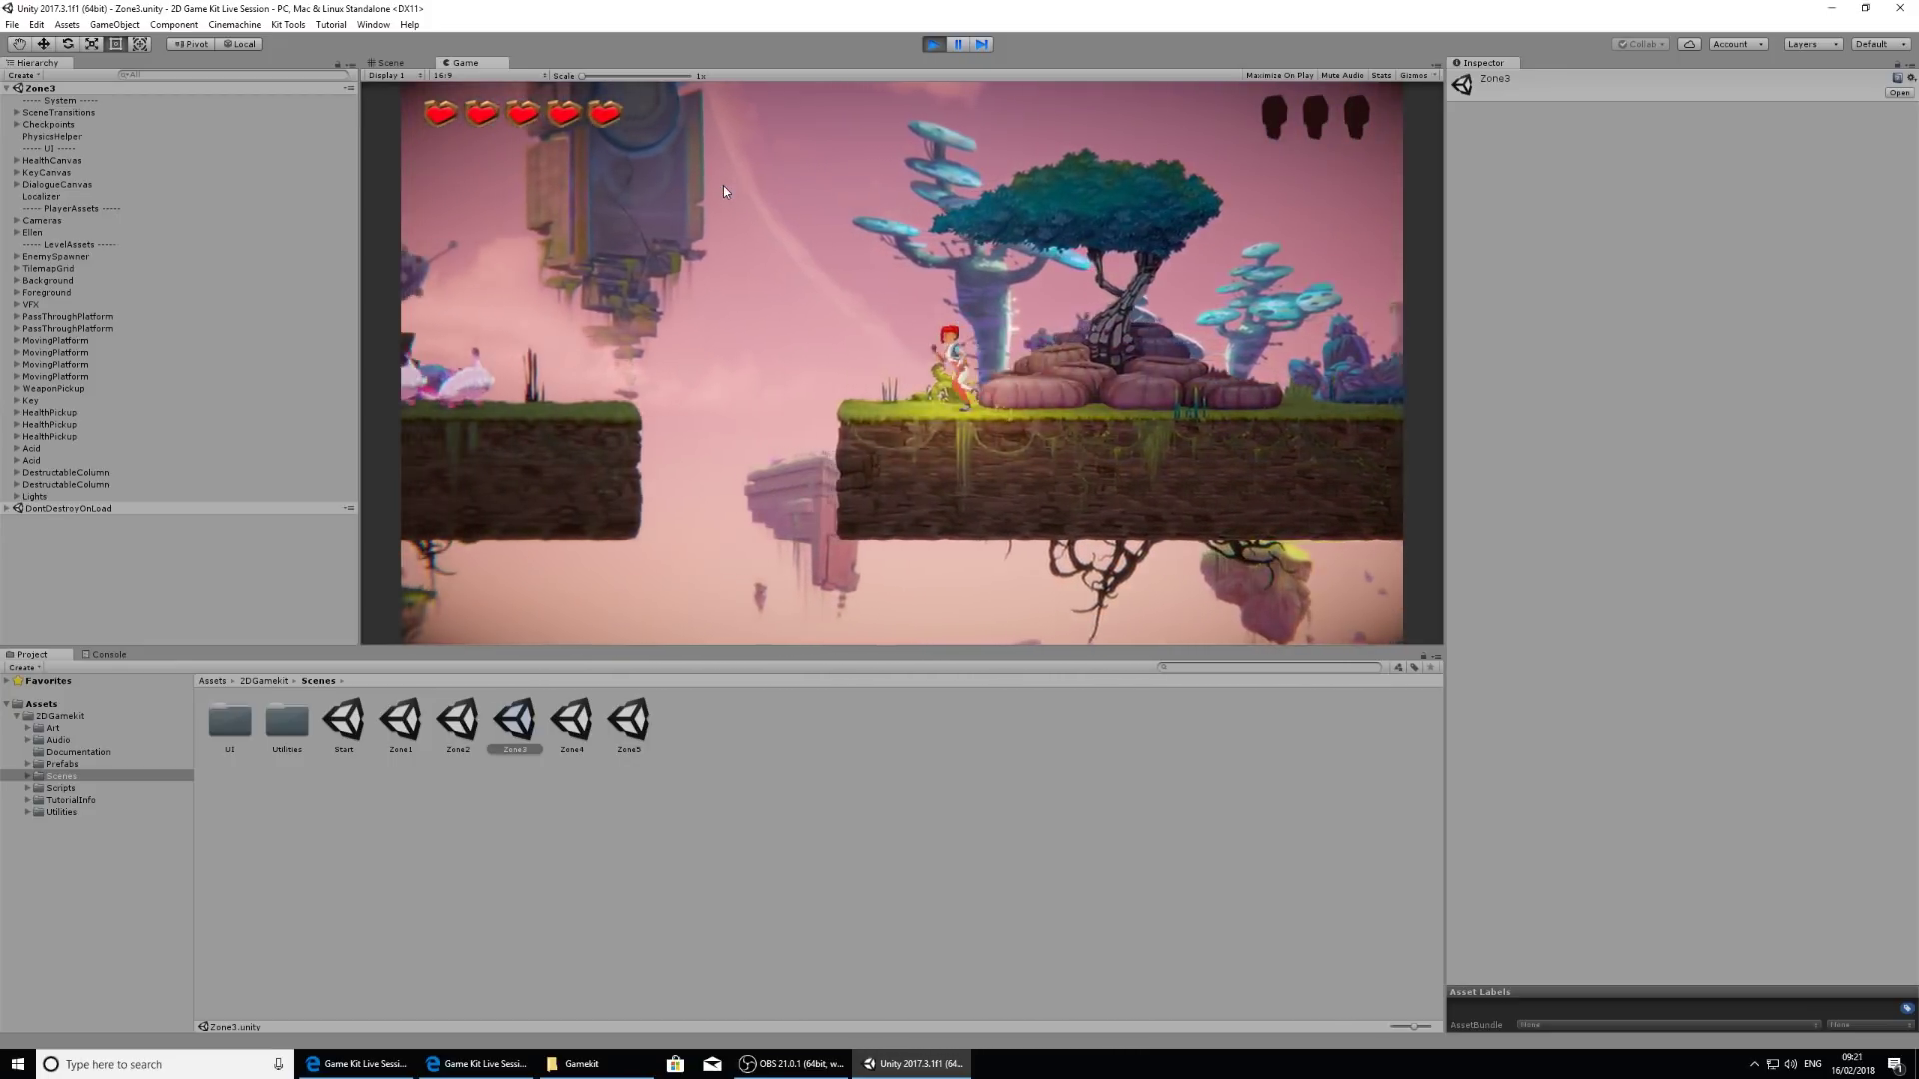
pyautogui.press('space')
pyautogui.press('a')
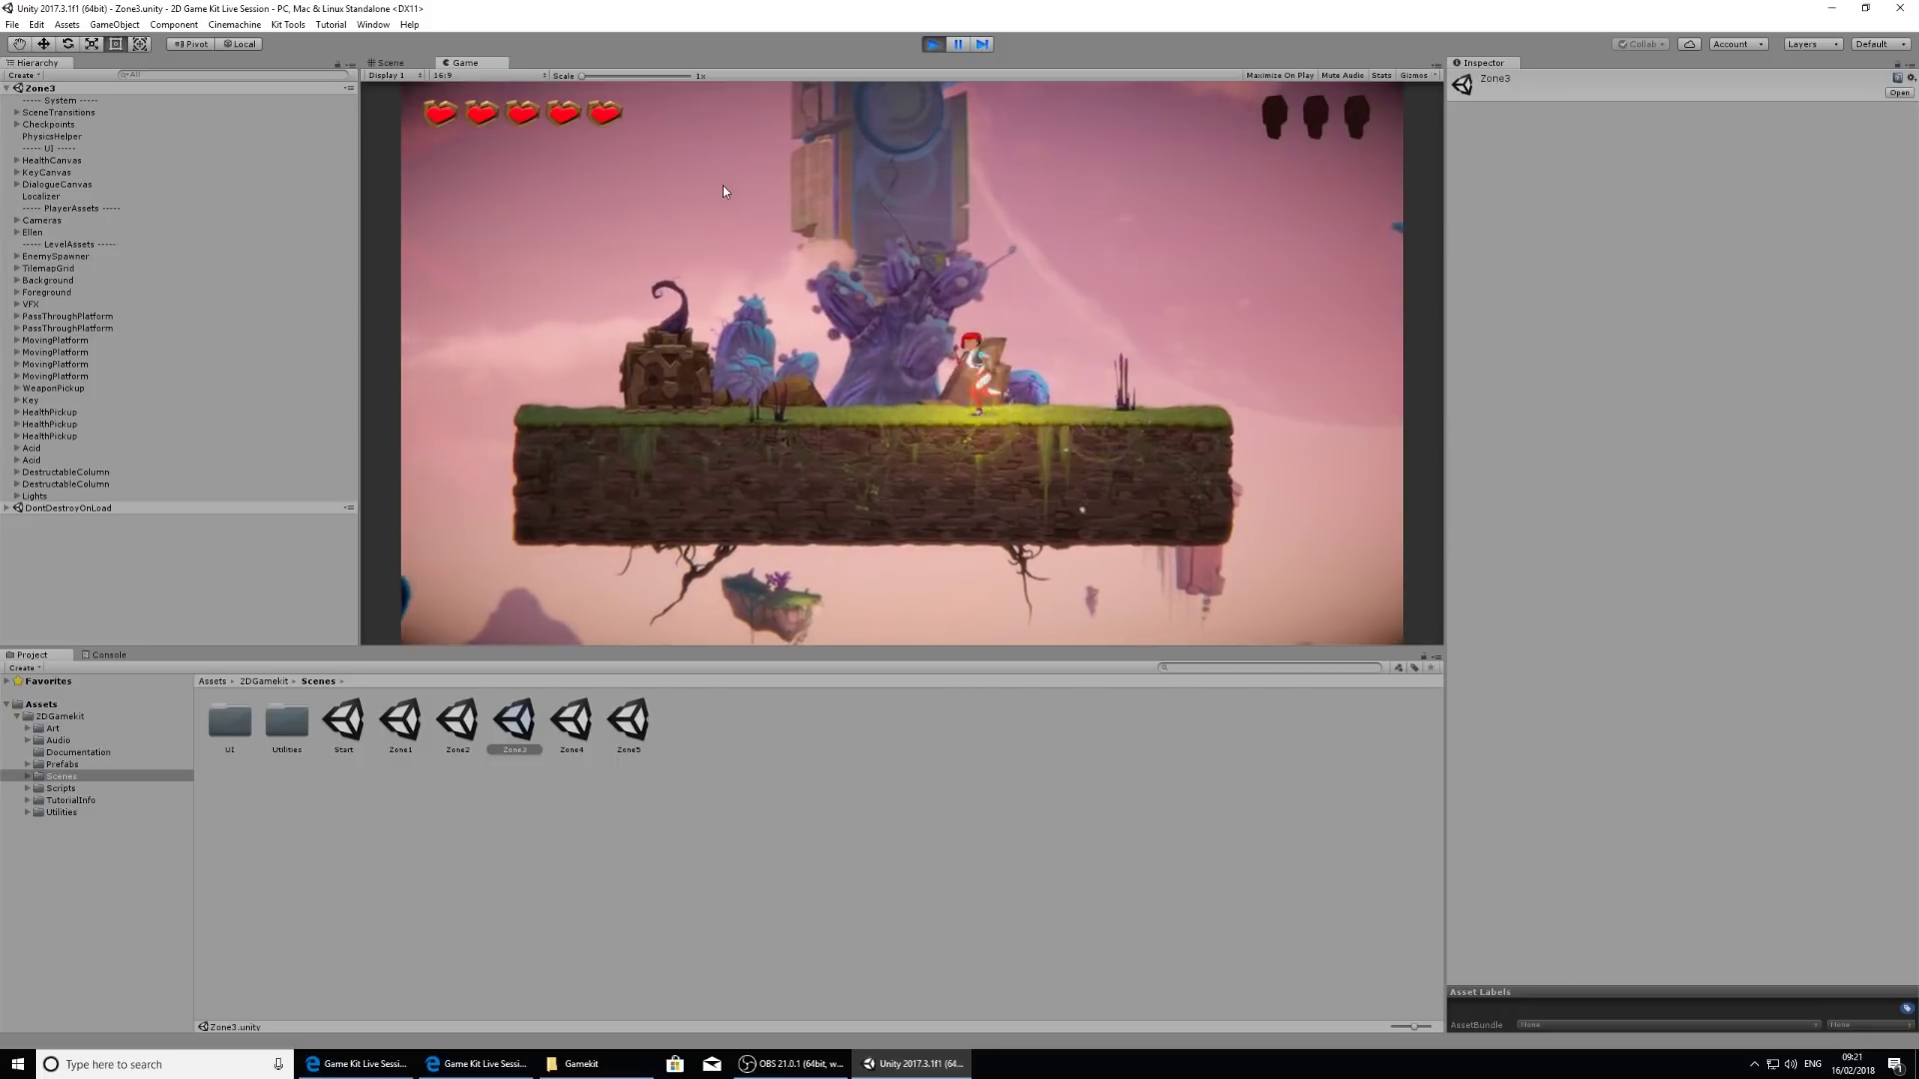
pyautogui.press('a')
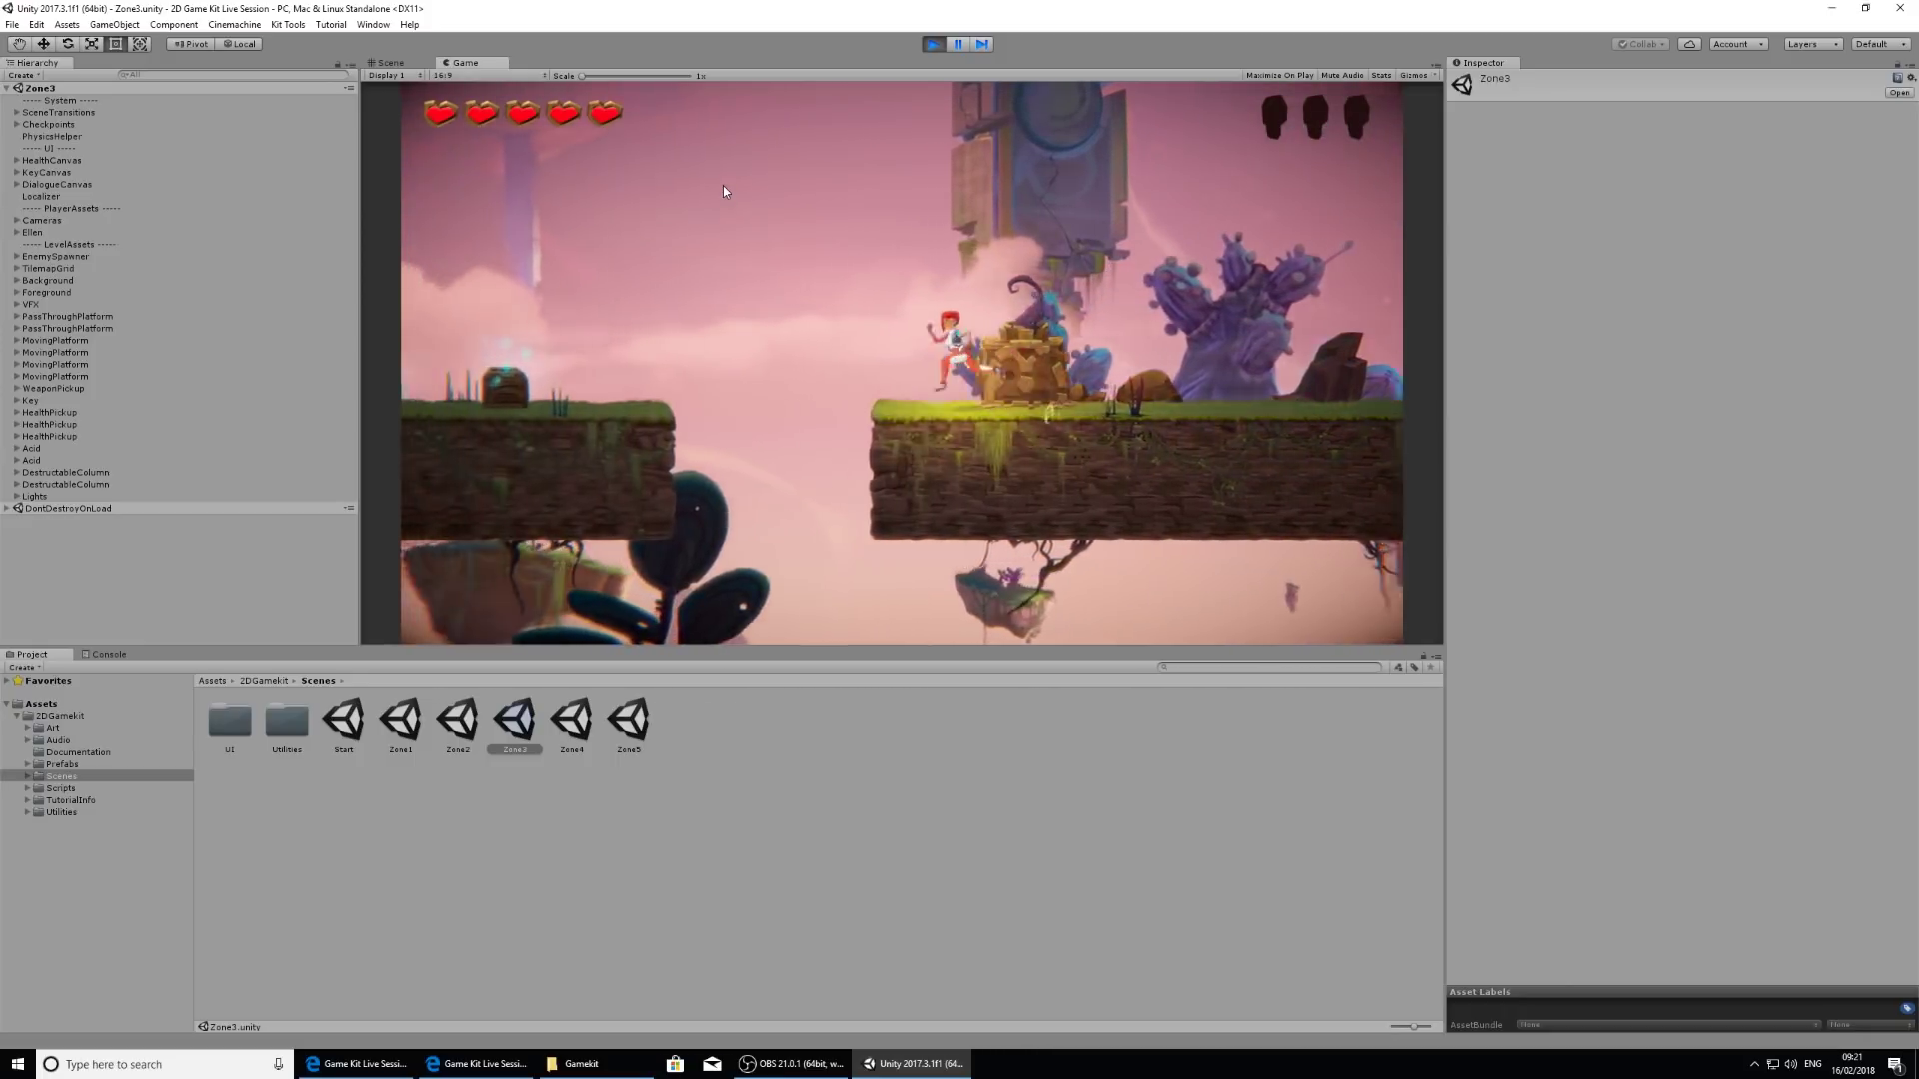
pyautogui.press('space')
pyautogui.press('a')
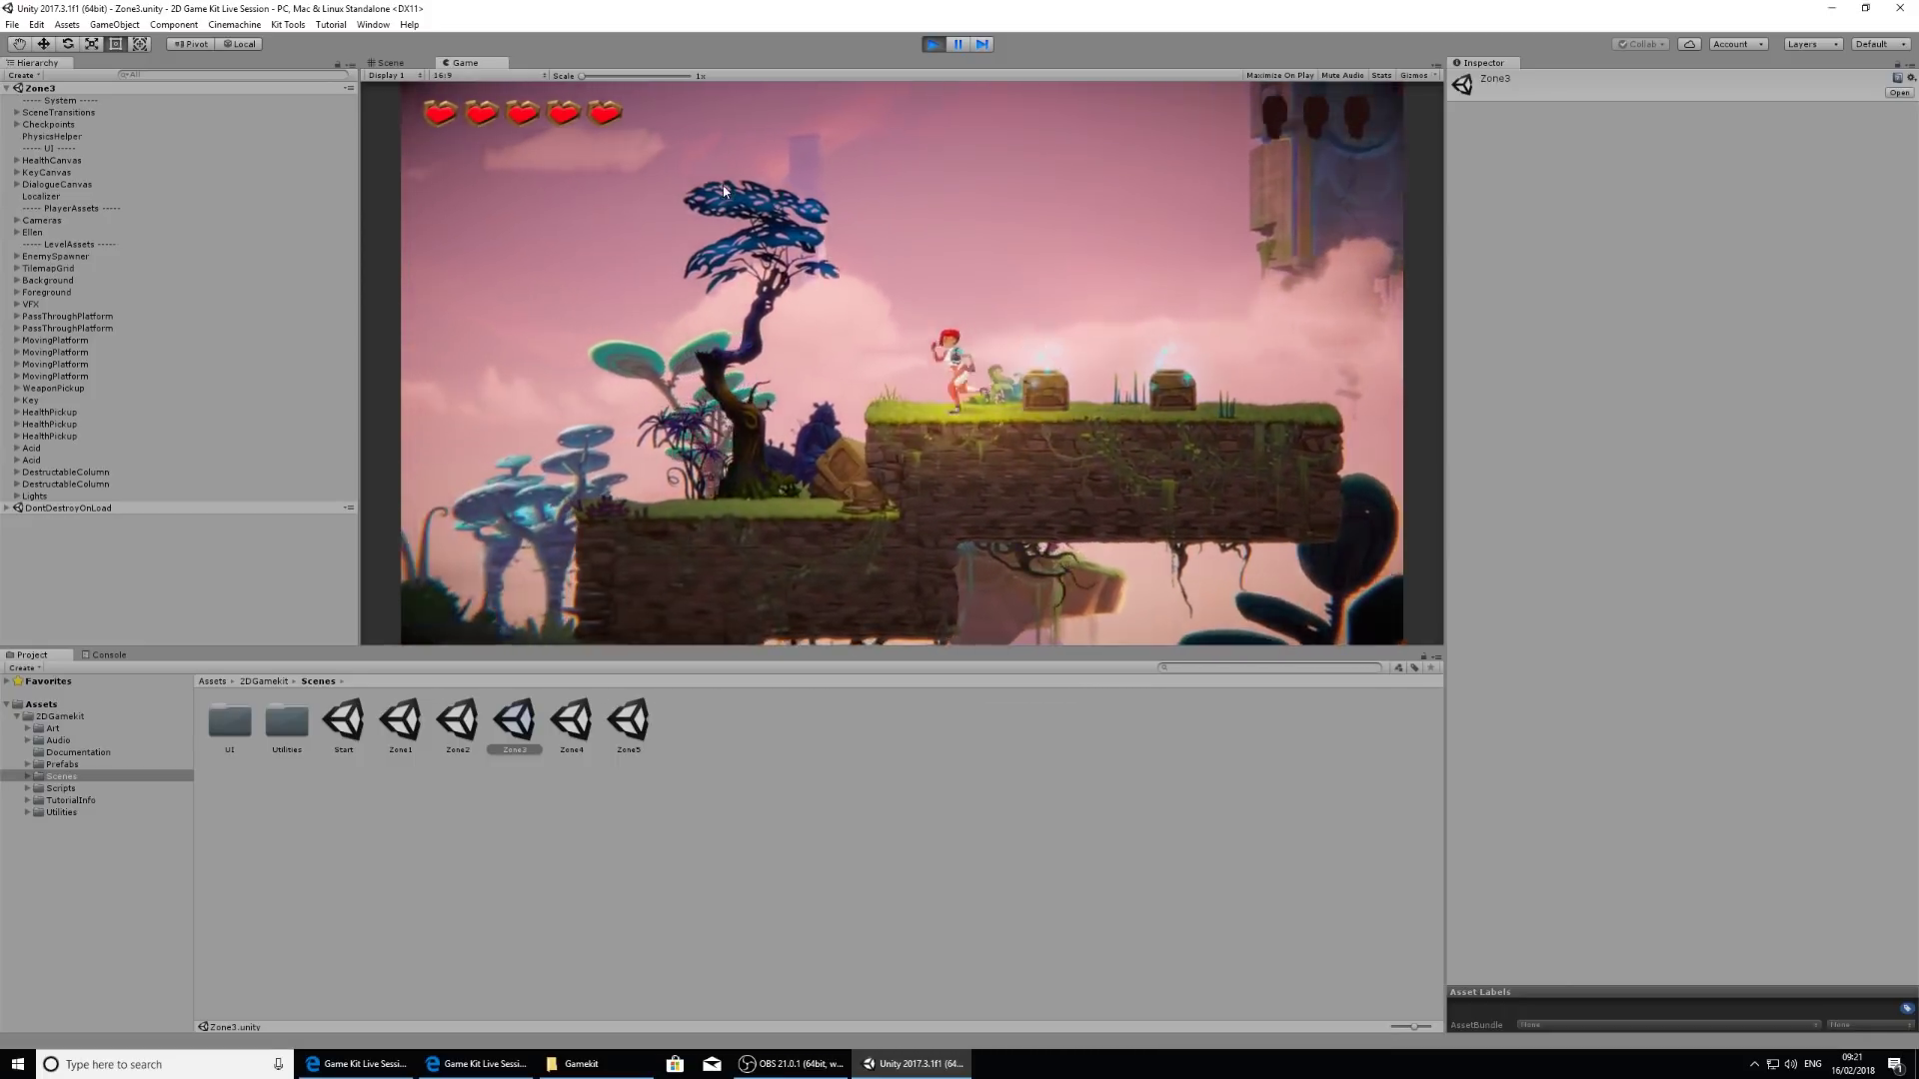
pyautogui.press('a')
pyautogui.press('space')
pyautogui.press('space')
pyautogui.press('a')
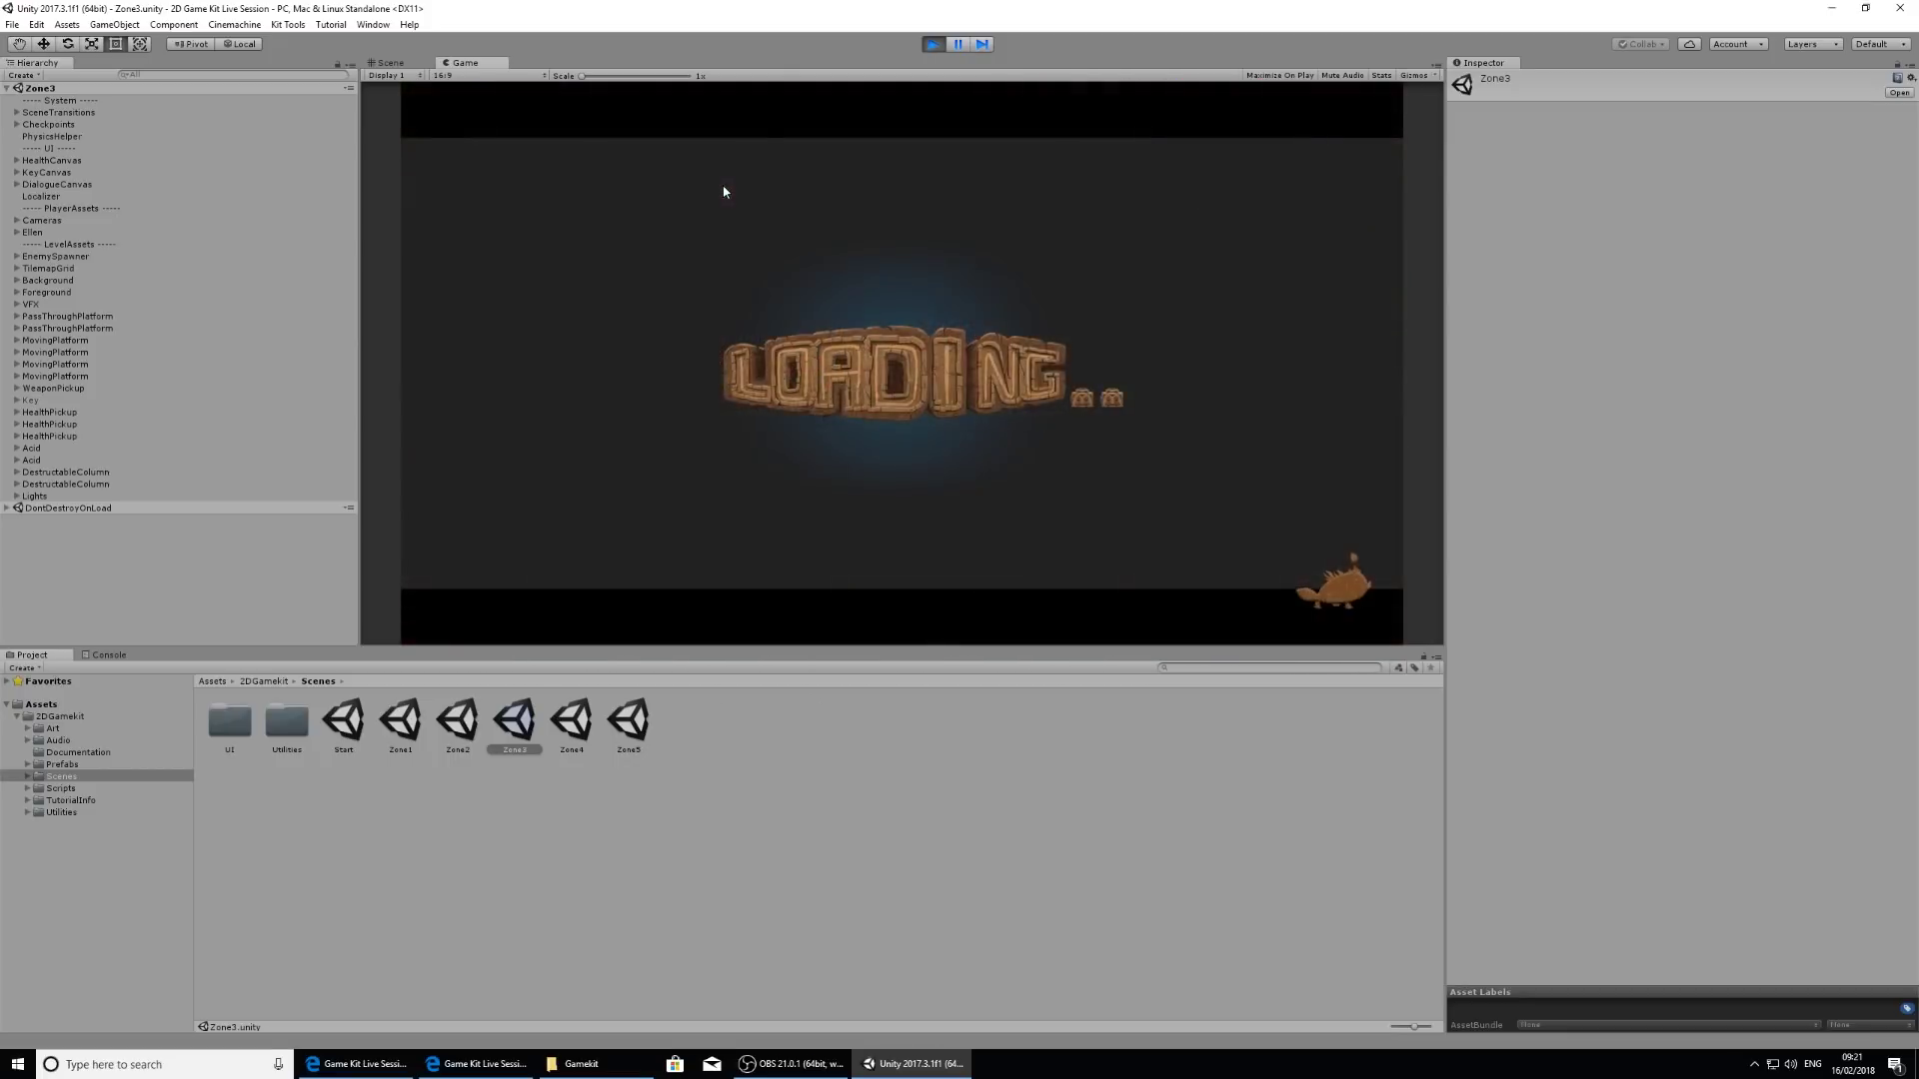
# Step: Explore Zone2 by taking Ellen down from the upper ledge into the temple area with the large door
pyautogui.press('a')
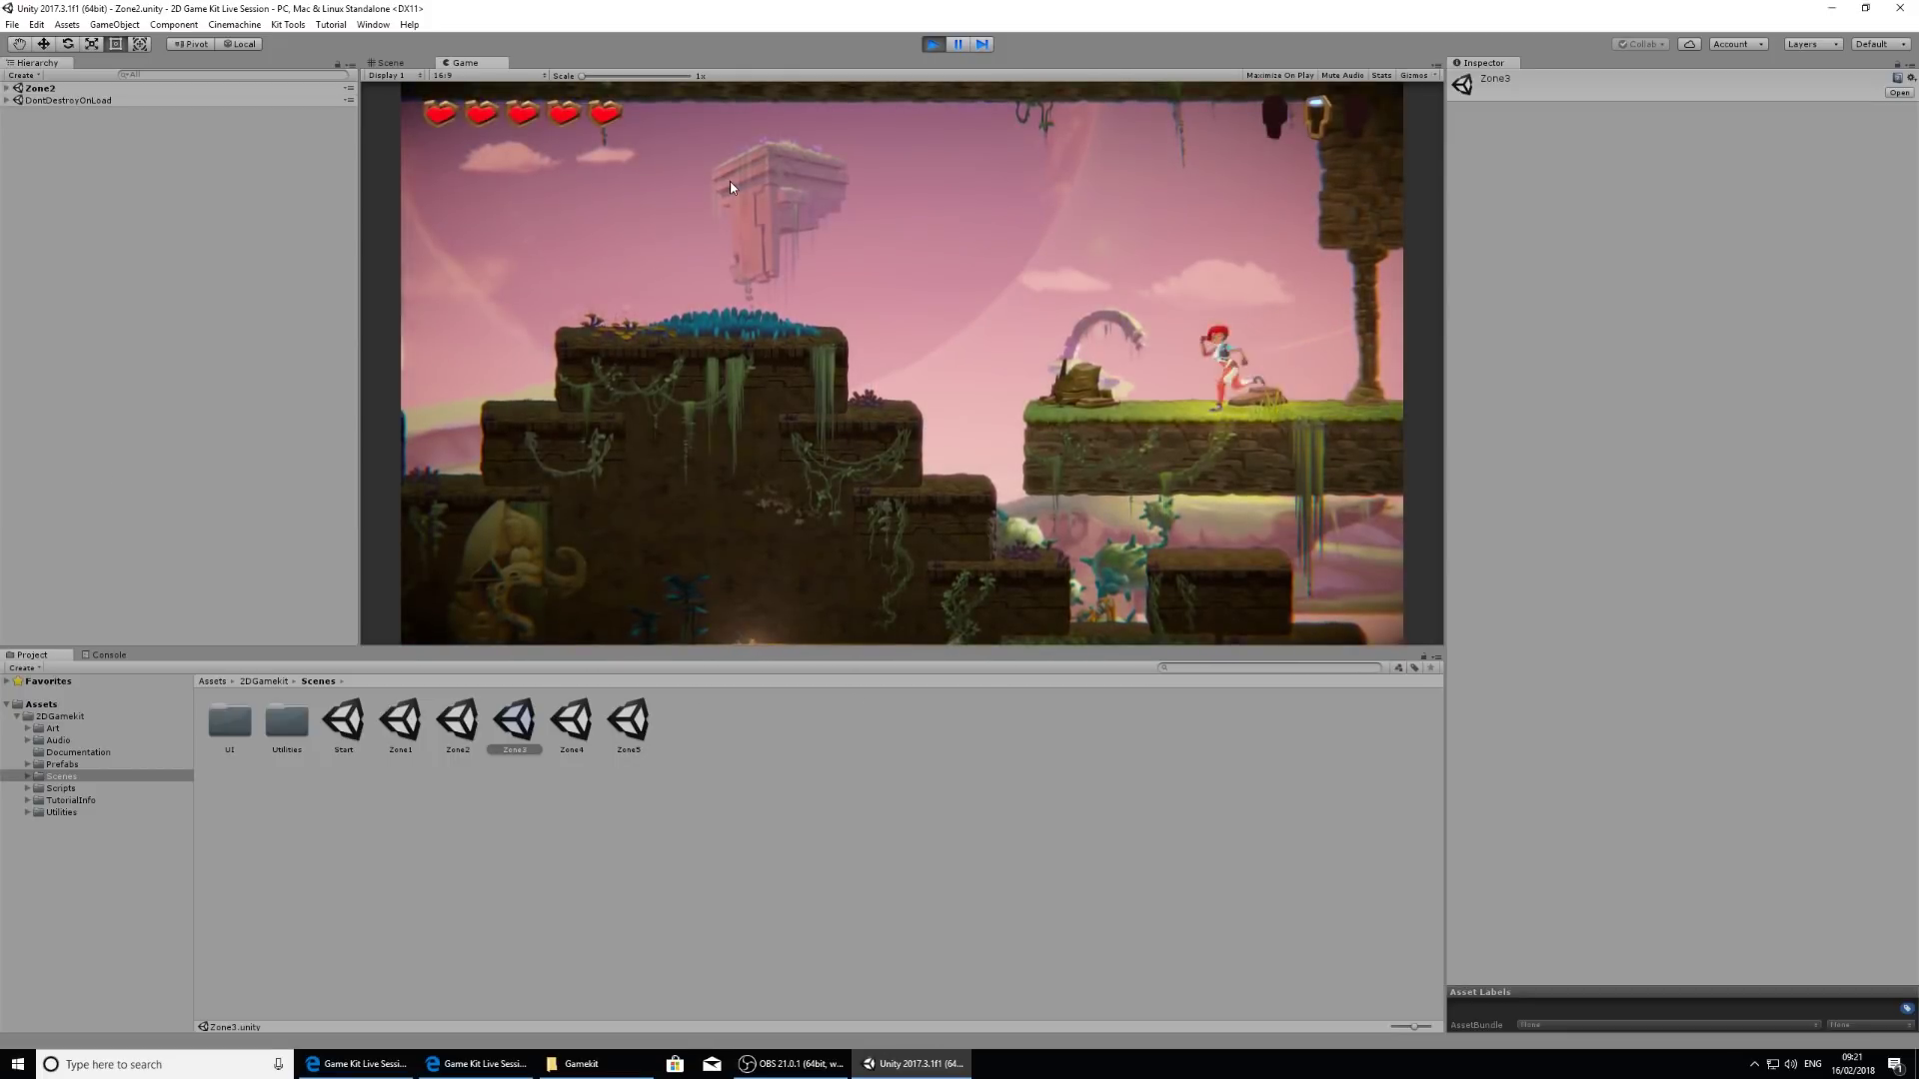
pyautogui.press('space')
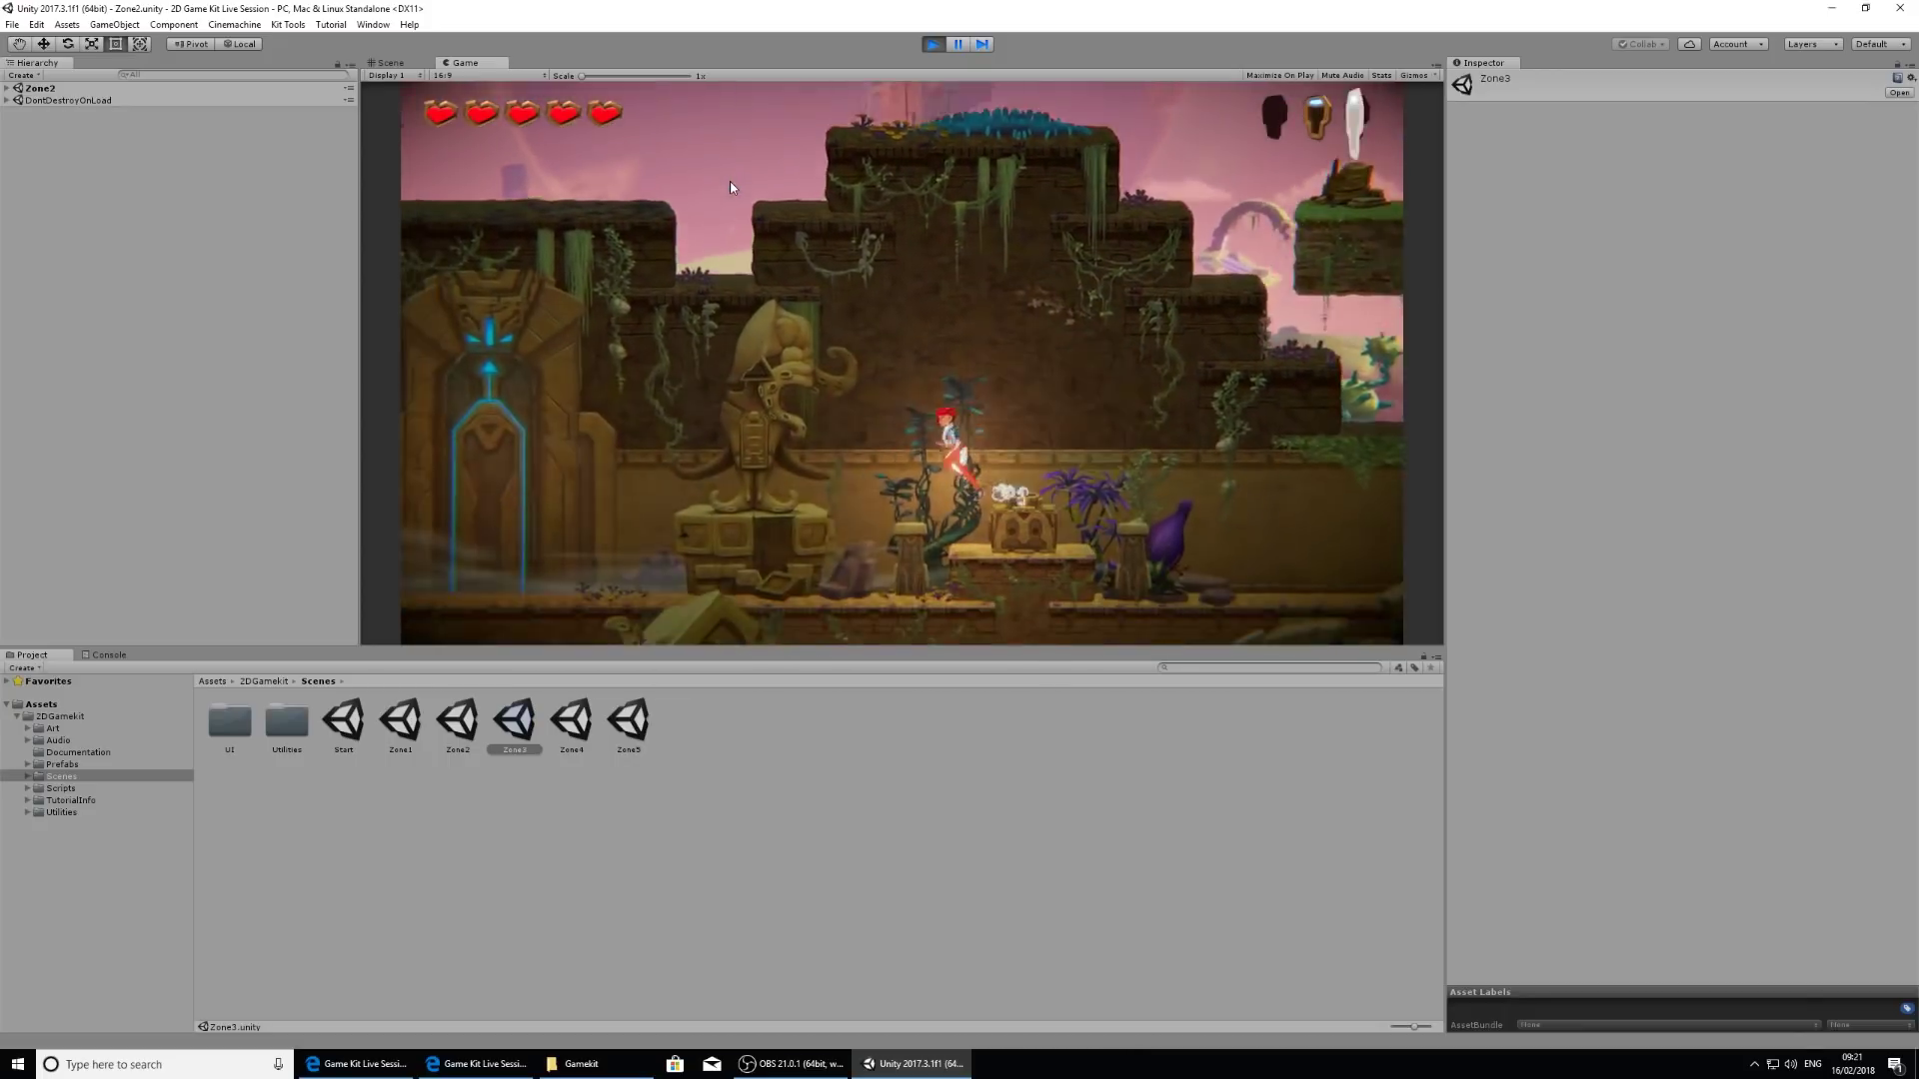
pyautogui.press('a')
pyautogui.press('space')
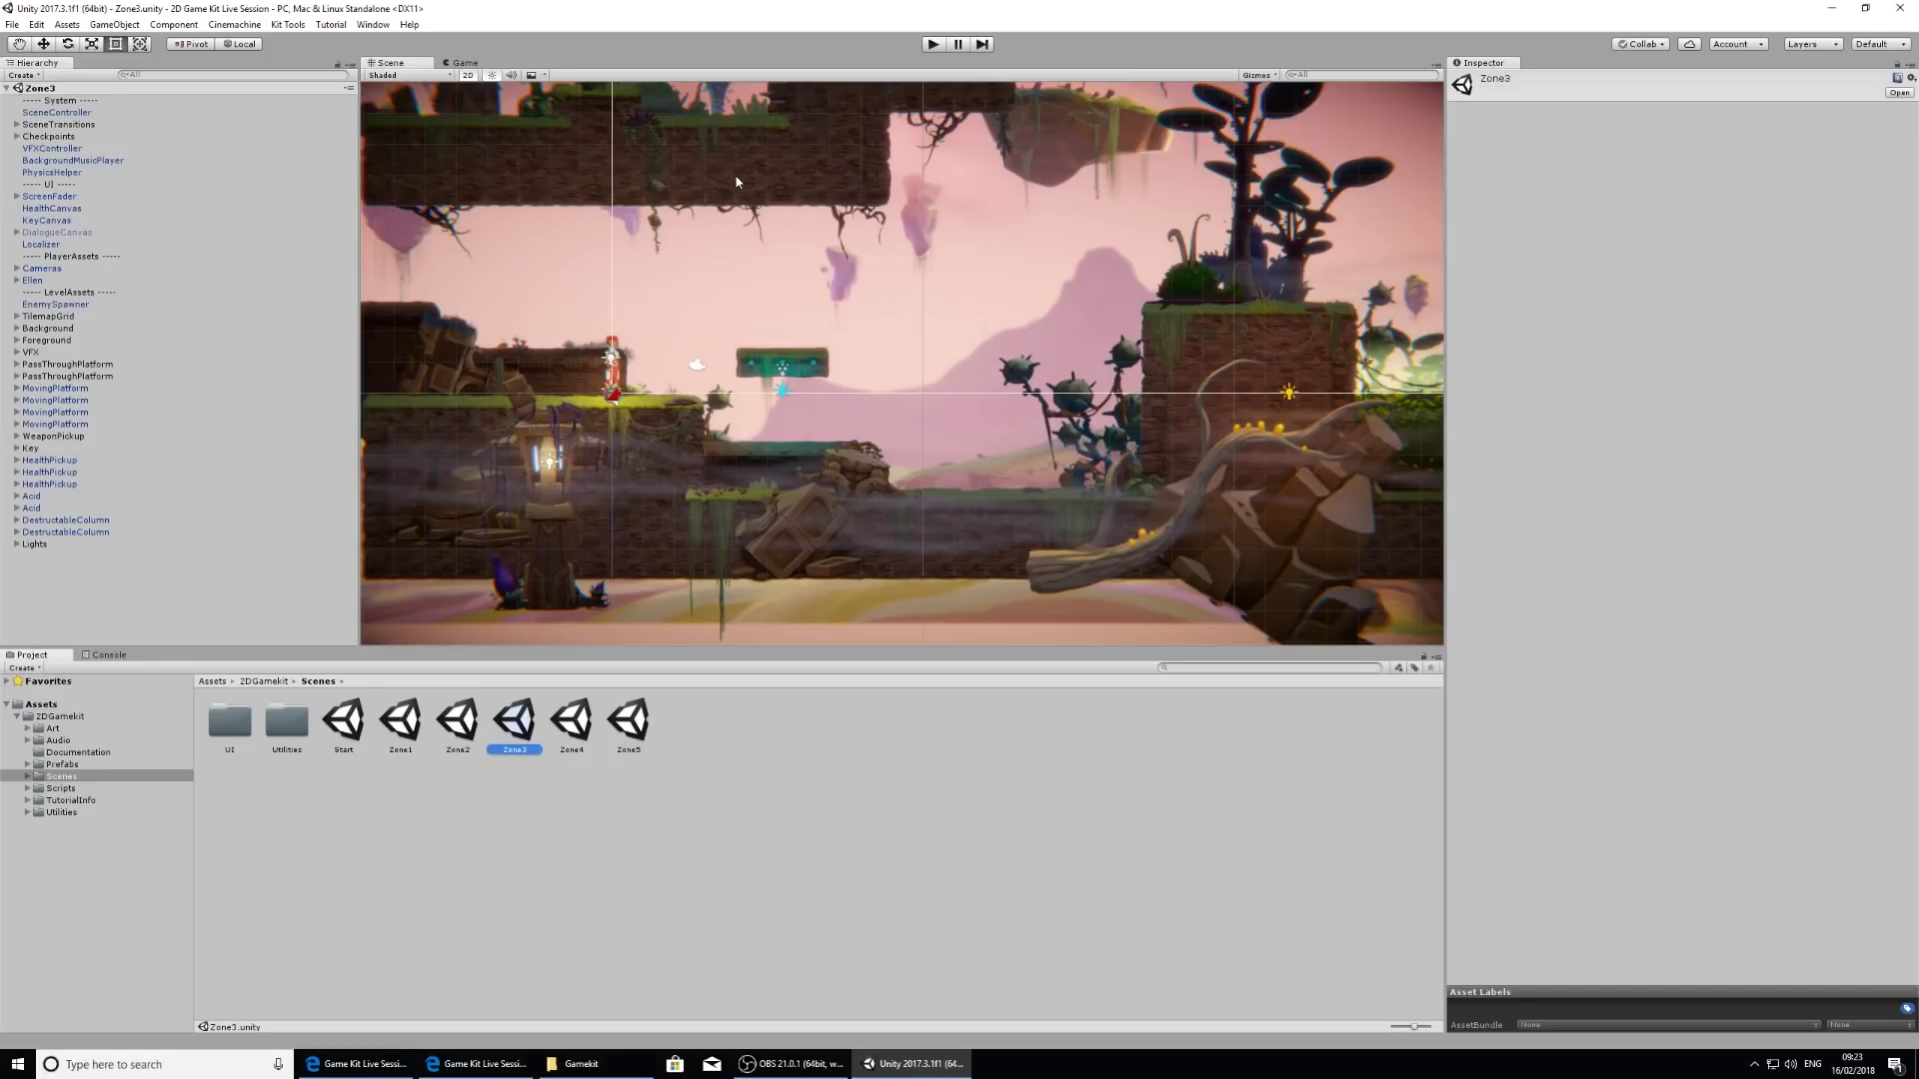
# Step: Create a new Game Kit scene named MyLevel with the kit's scene creation tool
pyautogui.click(295, 27)
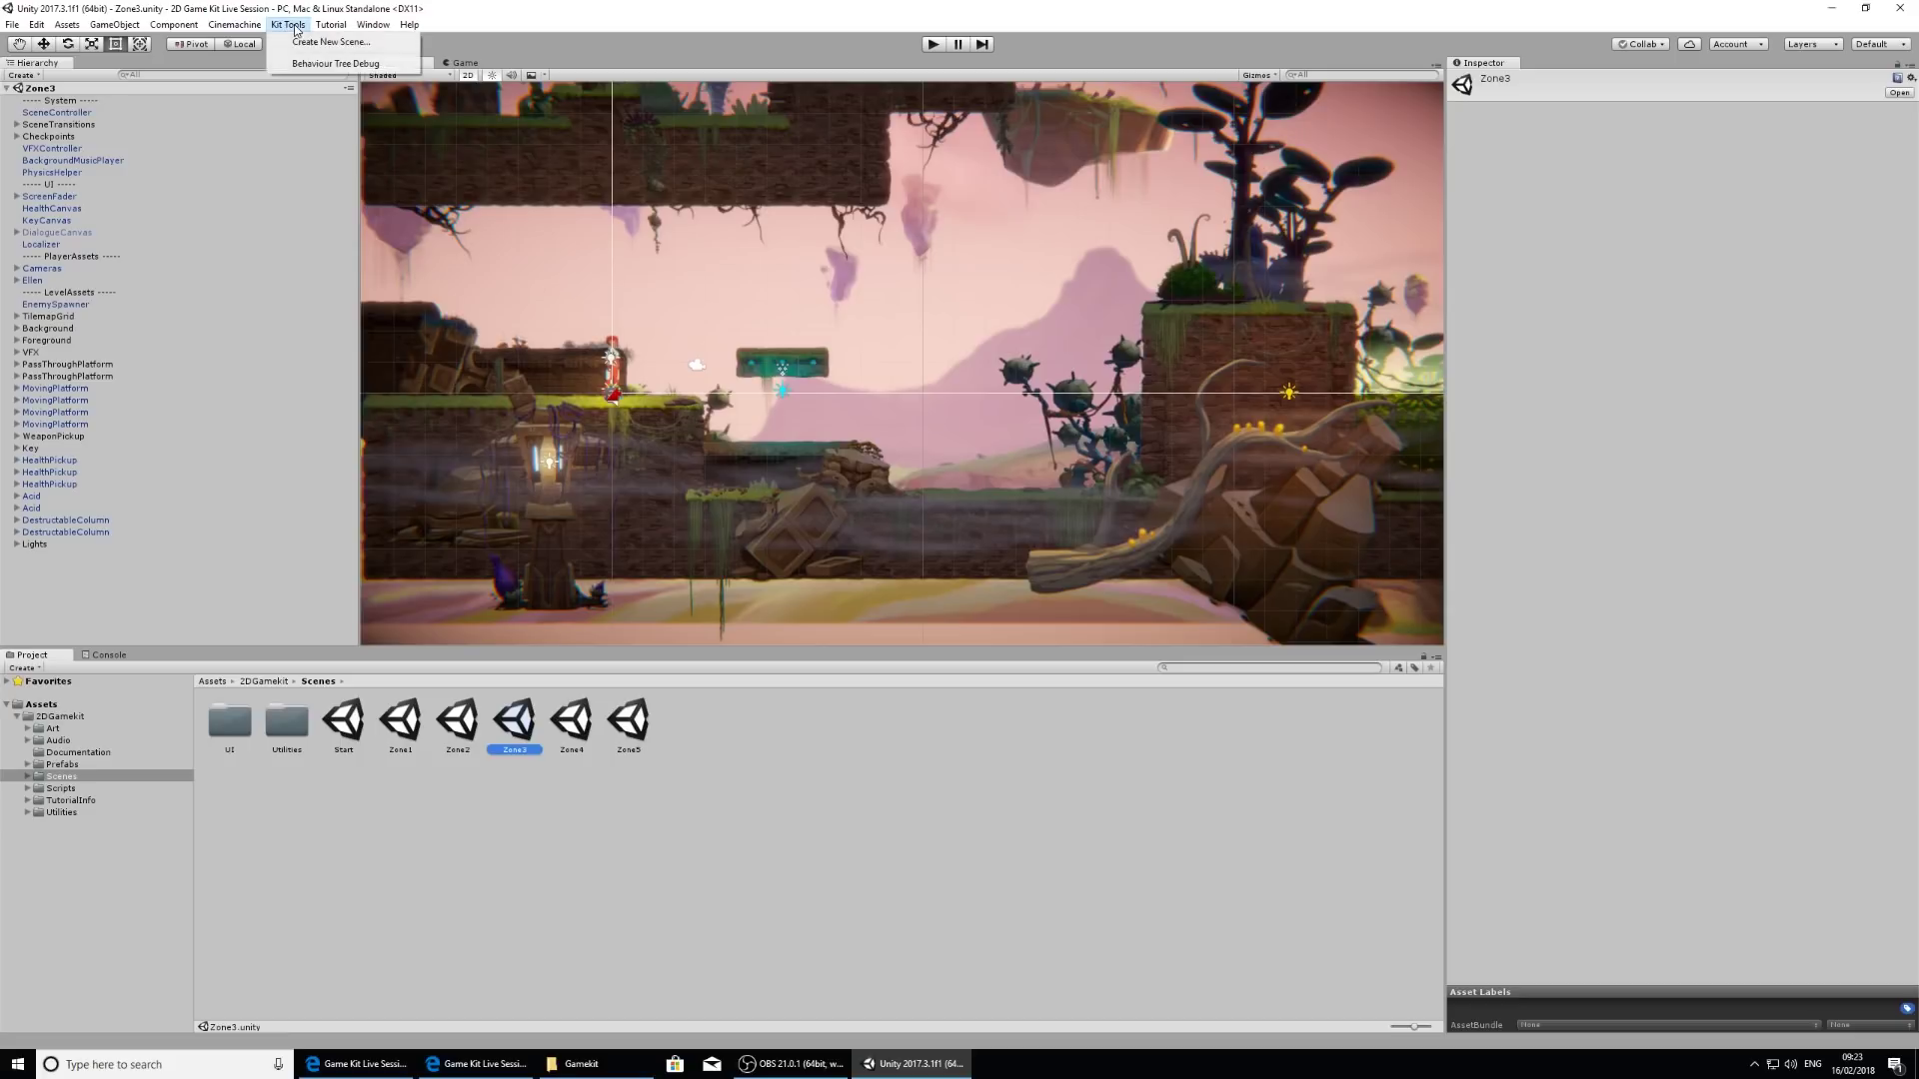
pyautogui.click(395, 45)
pyautogui.moveTo(671, 181)
pyautogui.mouseDown()
pyautogui.moveTo(680, 161)
pyautogui.moveTo(529, 183)
pyautogui.moveTo(695, 151)
pyautogui.mouseUp()
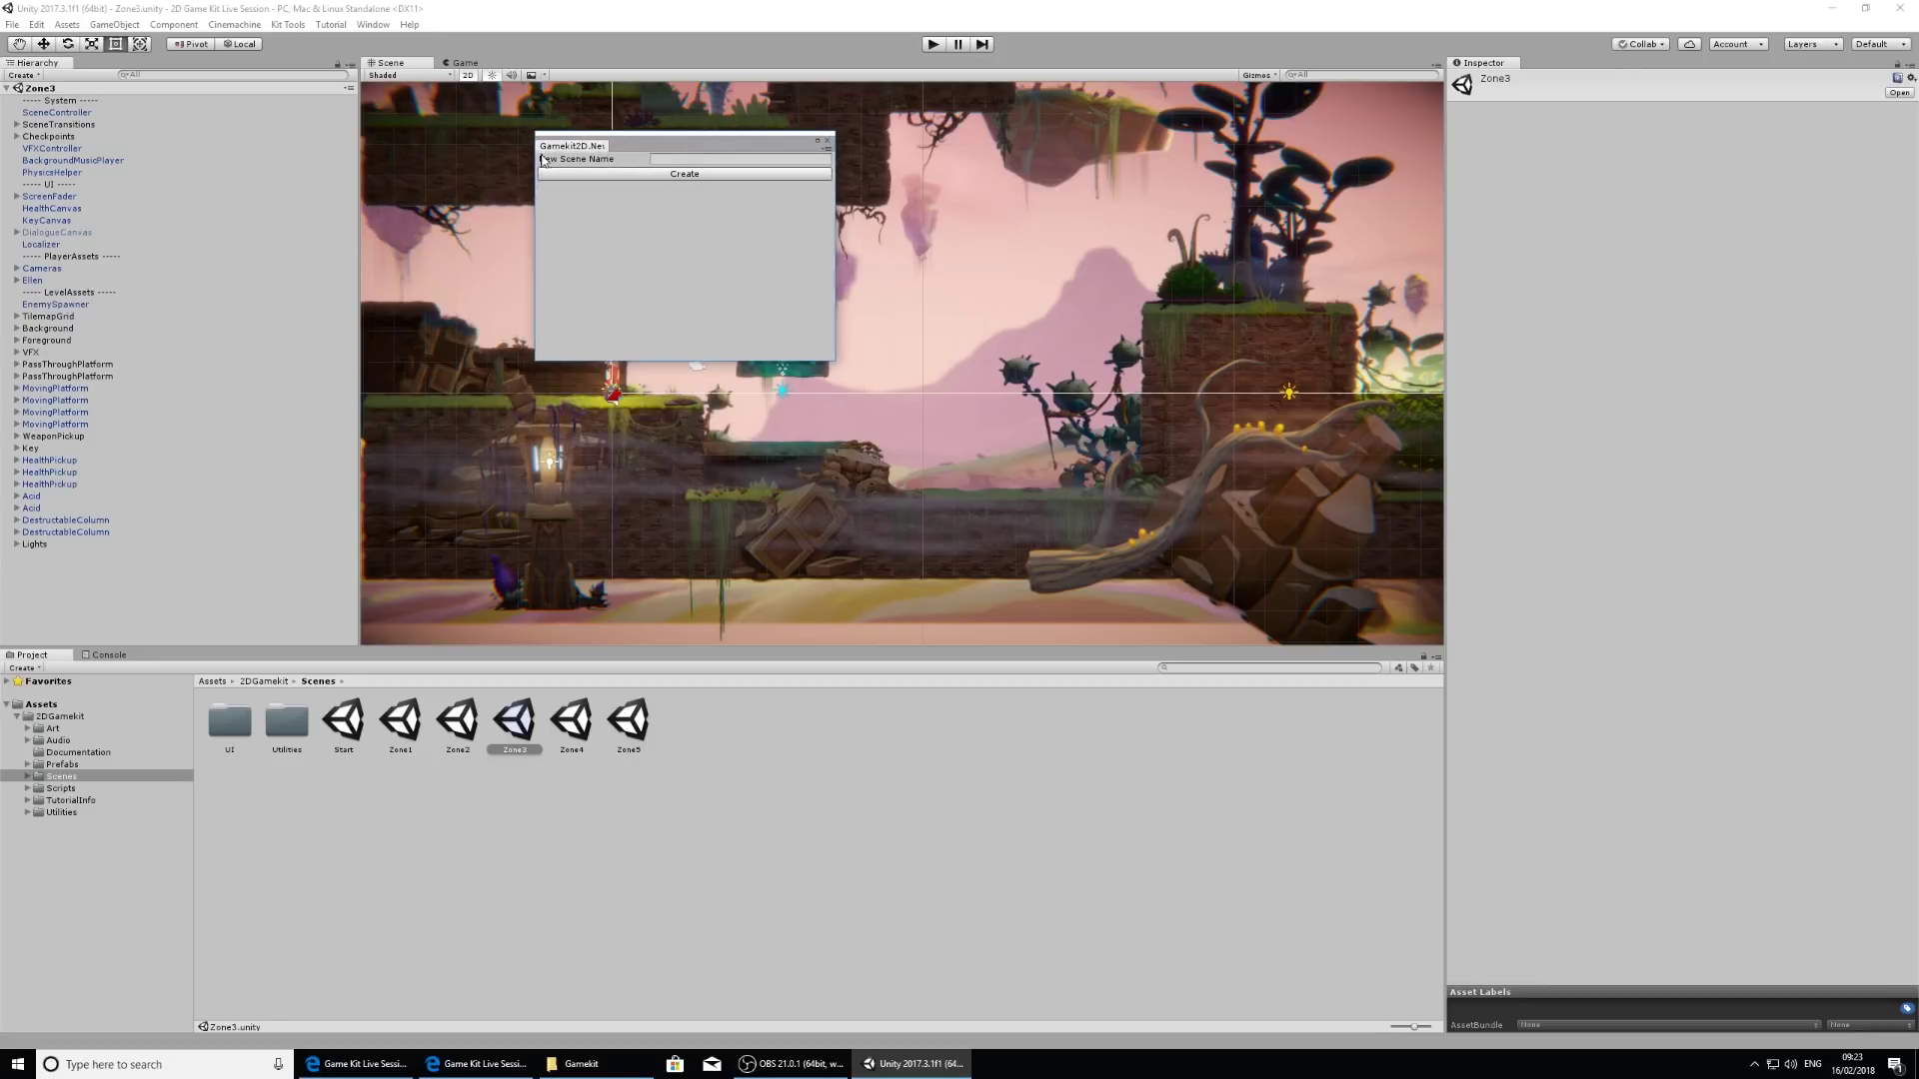
pyautogui.click(668, 158)
pyautogui.click(688, 174)
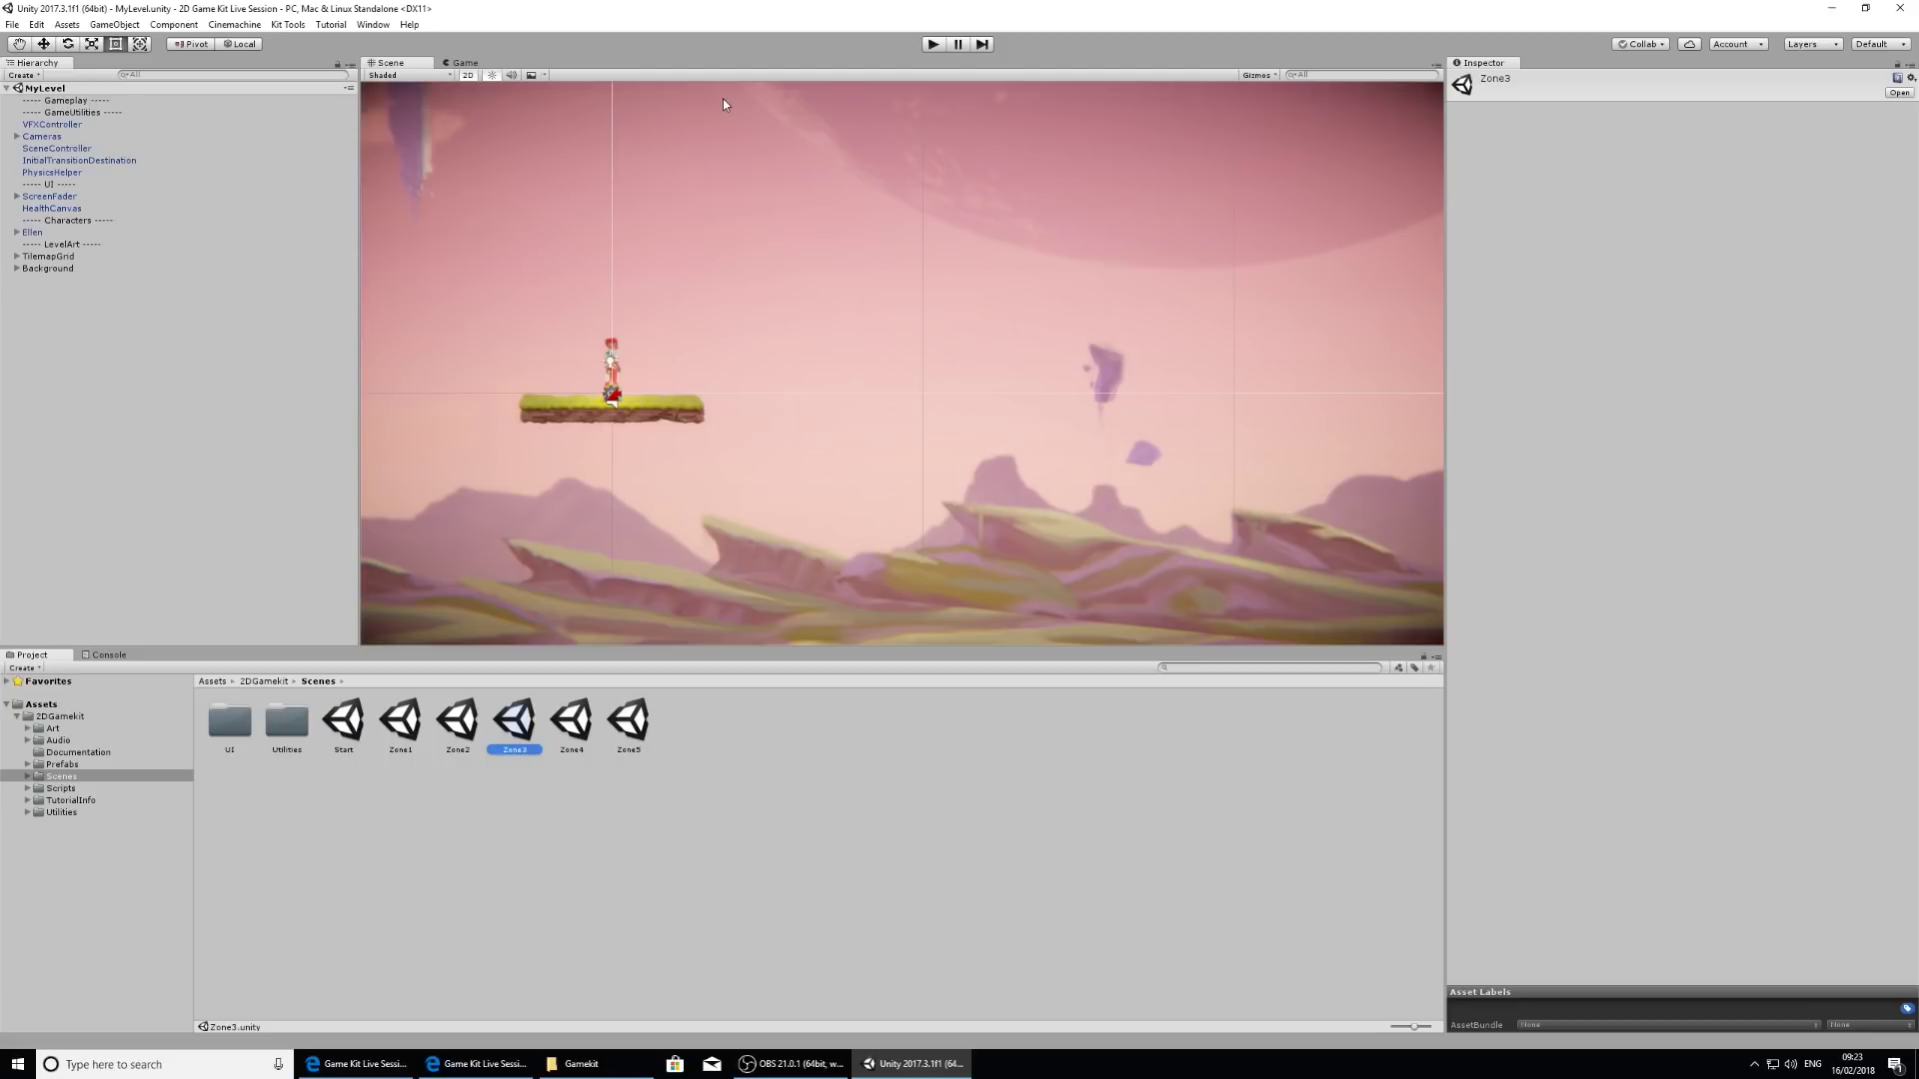
# Step: Examine Ellen and the starting platform in the new scene up close and from afar, and show the root Assets folder
pyautogui.scroll(-5, 806, 347)
pyautogui.scroll(8, 808, 344)
pyautogui.moveTo(808, 345); pyautogui.dragTo(630, 299, button='middle')
pyautogui.scroll(2, 848, 415)
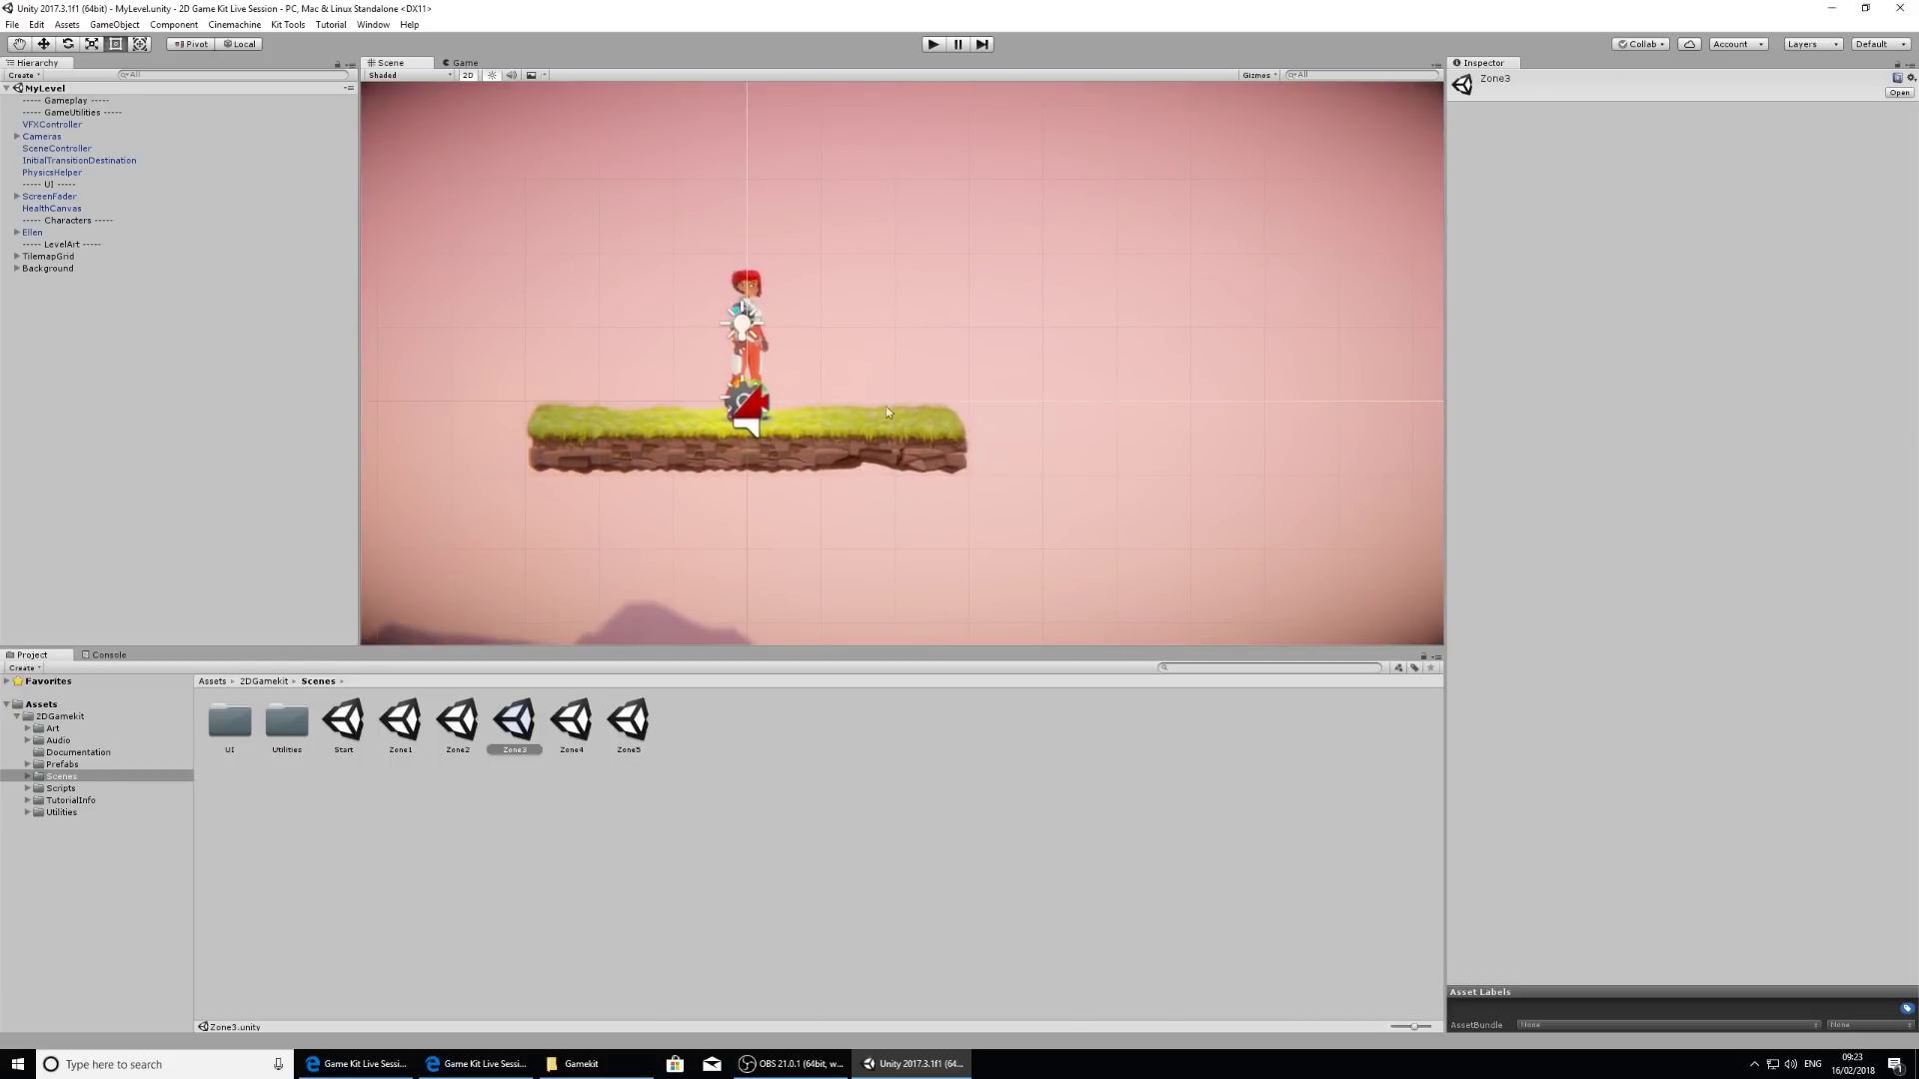
pyautogui.scroll(-5, 911, 337)
pyautogui.moveTo(914, 332); pyautogui.dragTo(827, 366, button='middle')
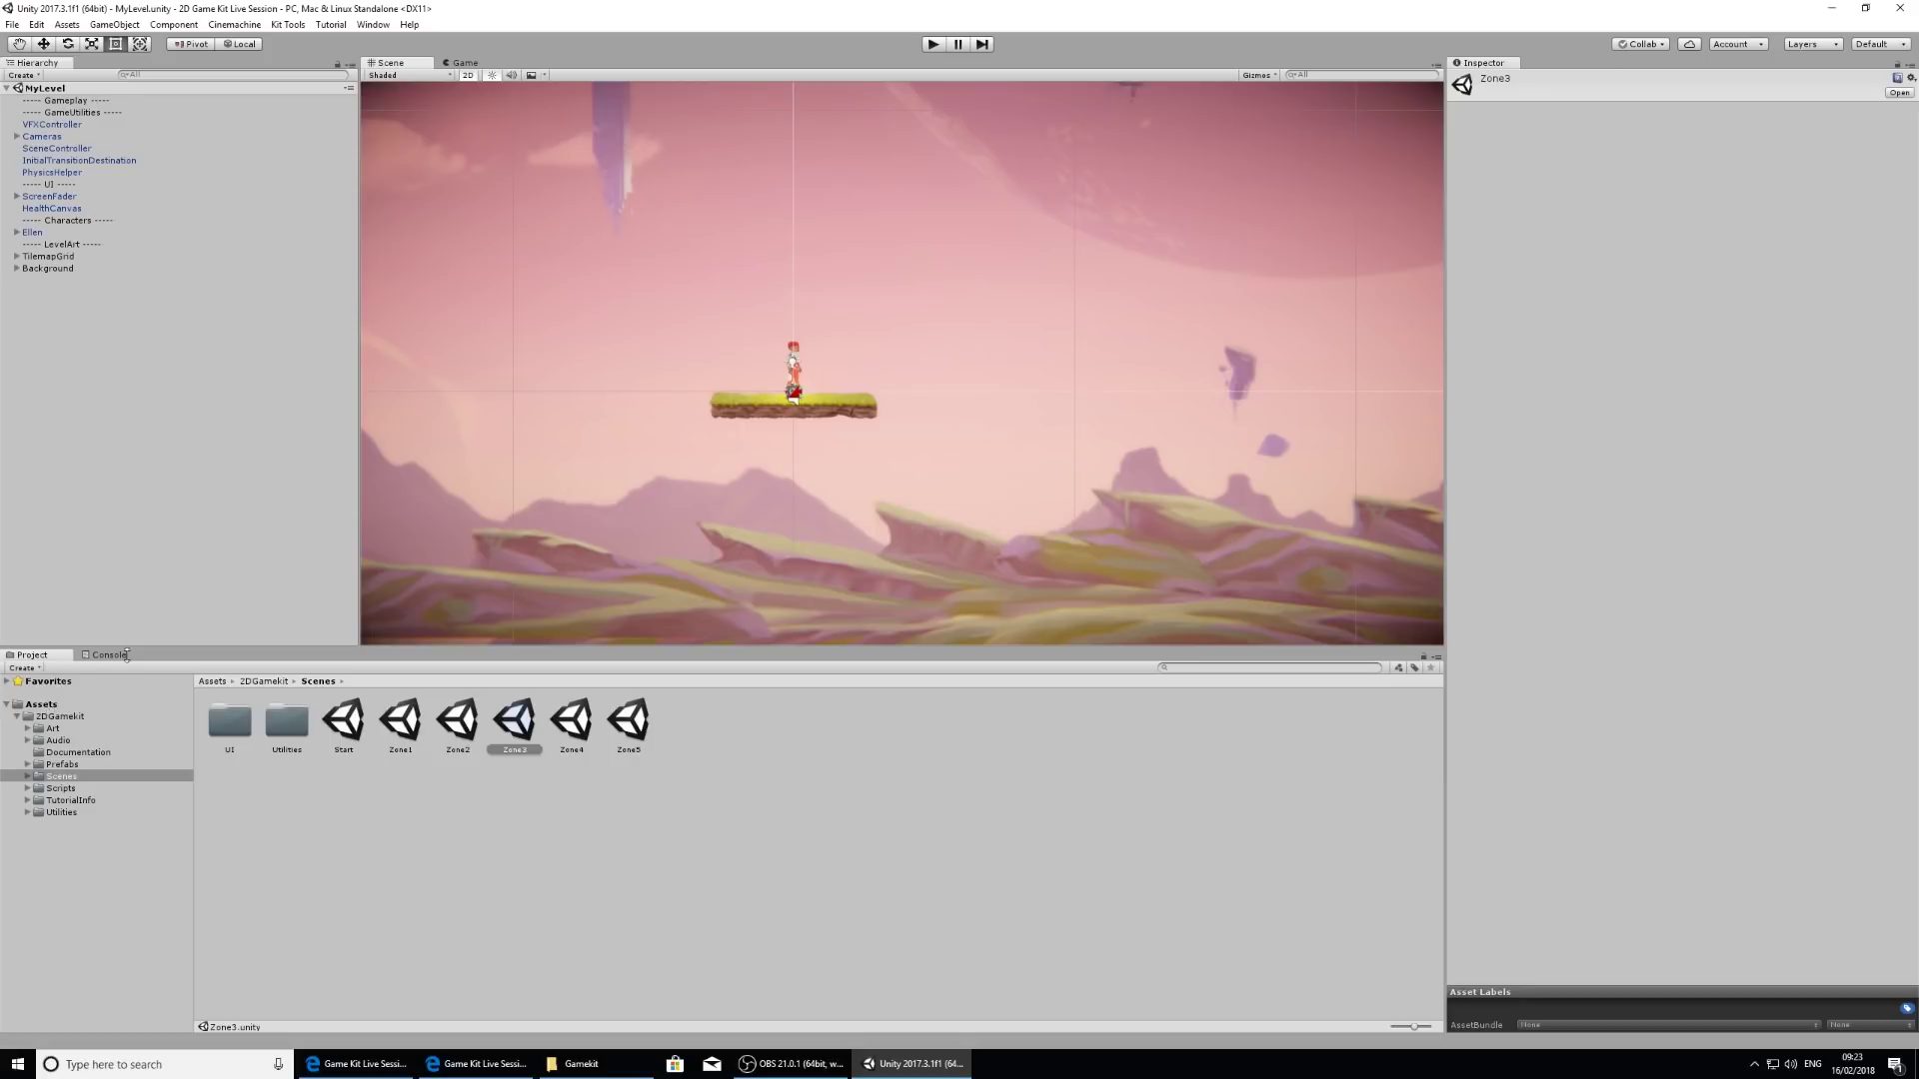
pyautogui.click(47, 705)
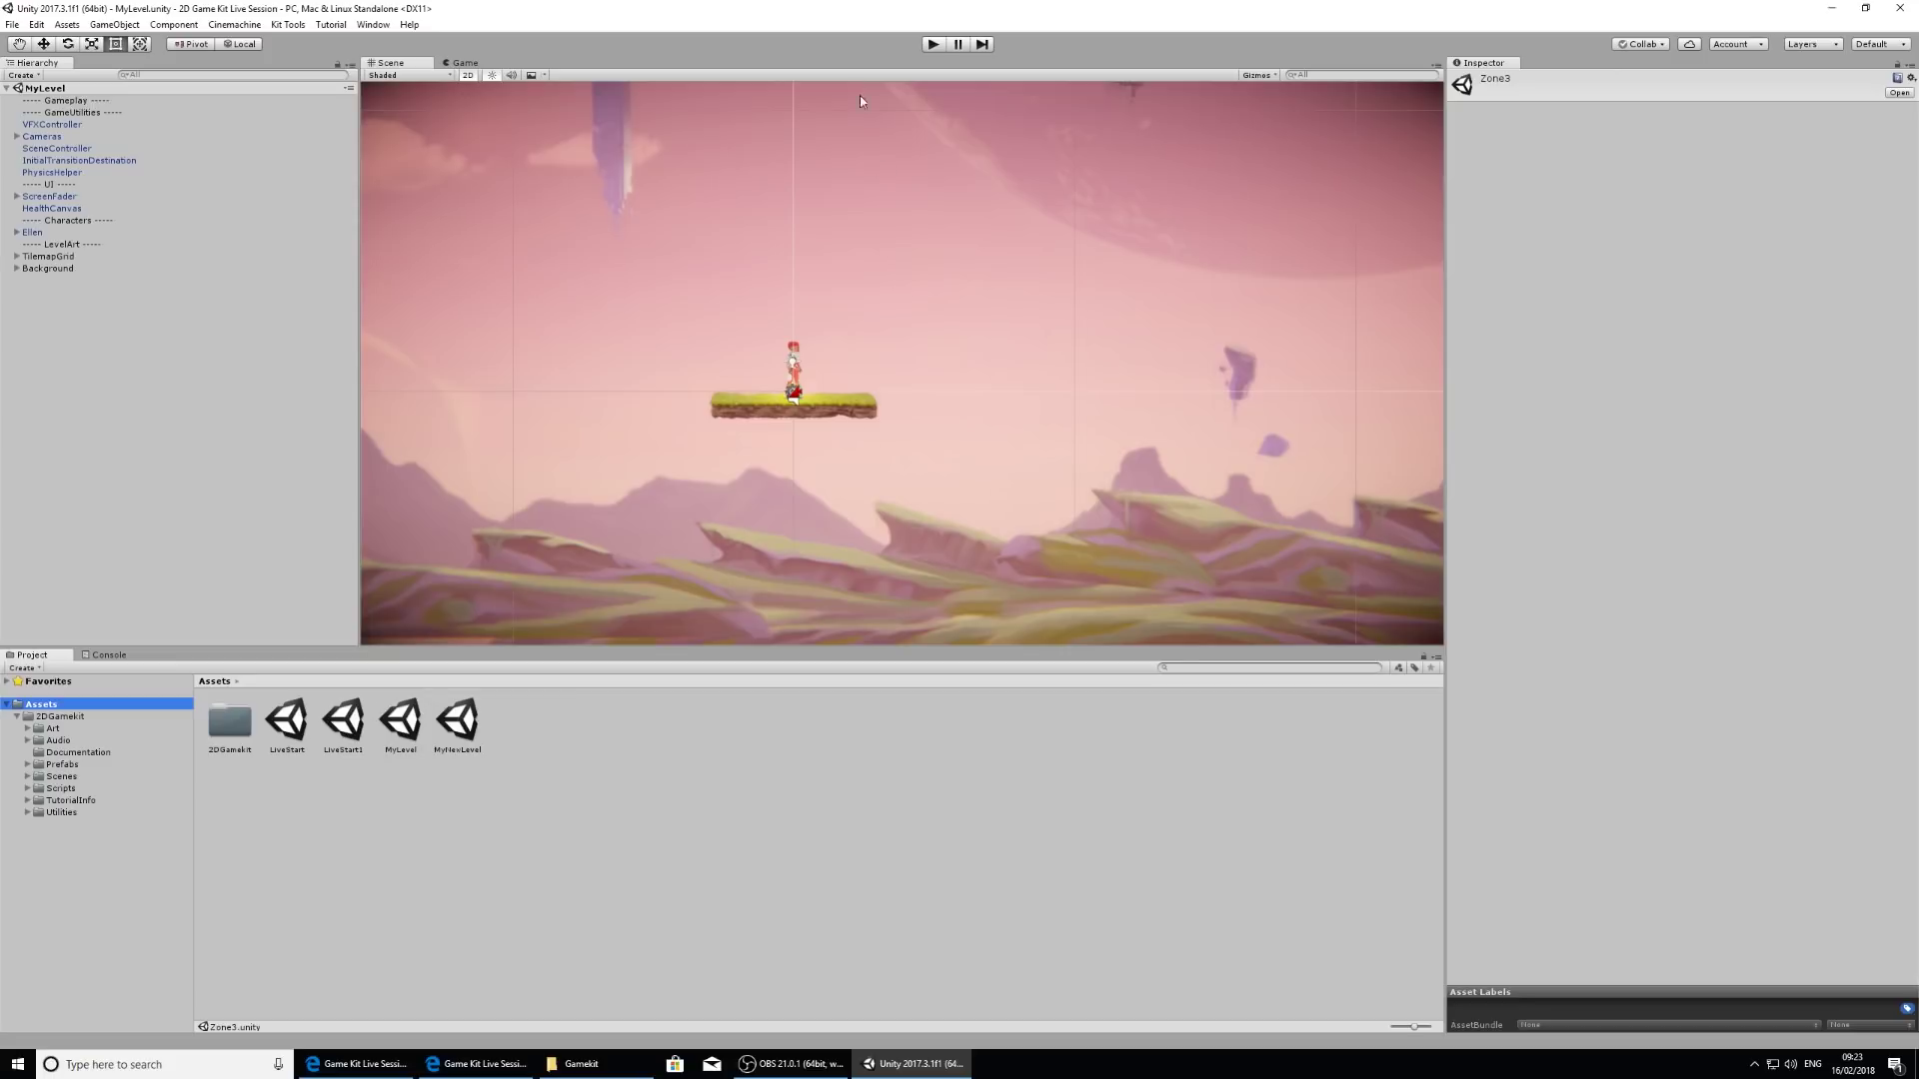
# Step: Run MyLevel in play mode with the Game view set to the 16:9 aspect ratio
pyautogui.click(934, 44)
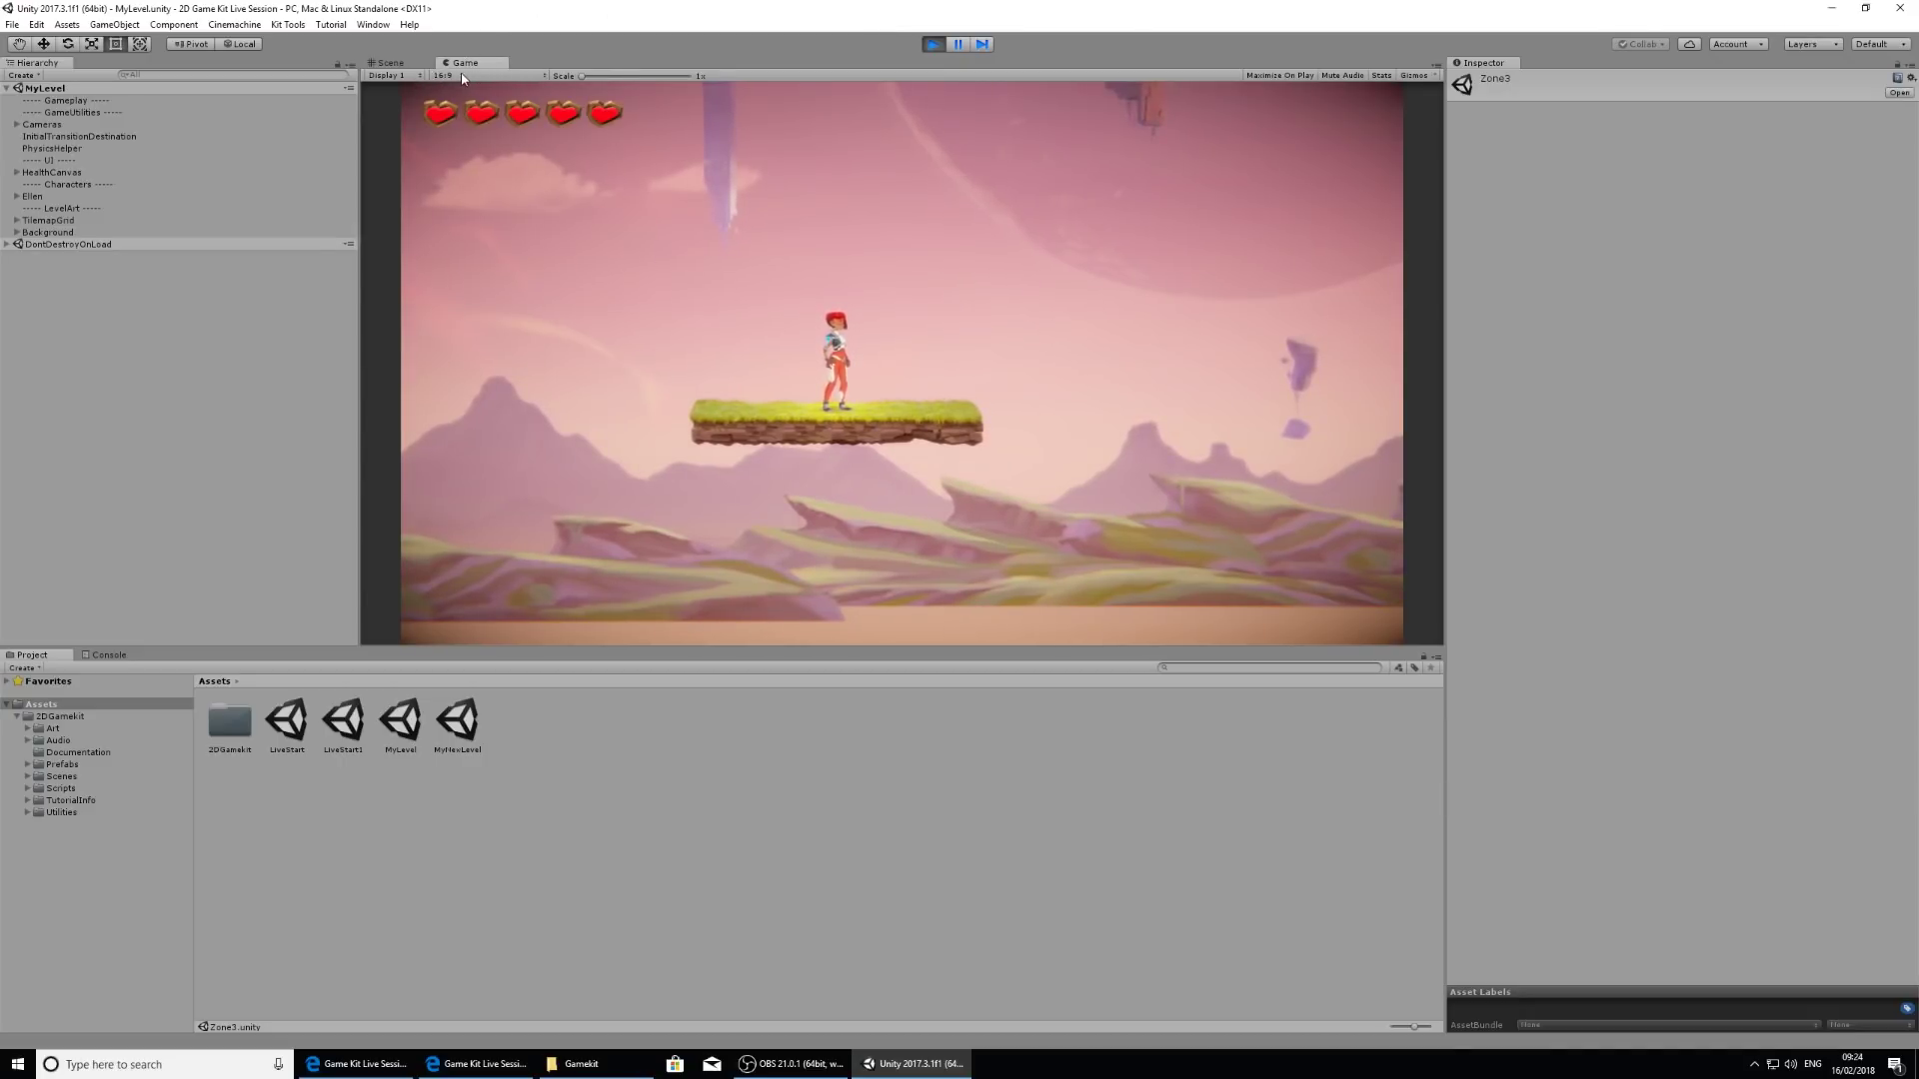
pyautogui.click(536, 76)
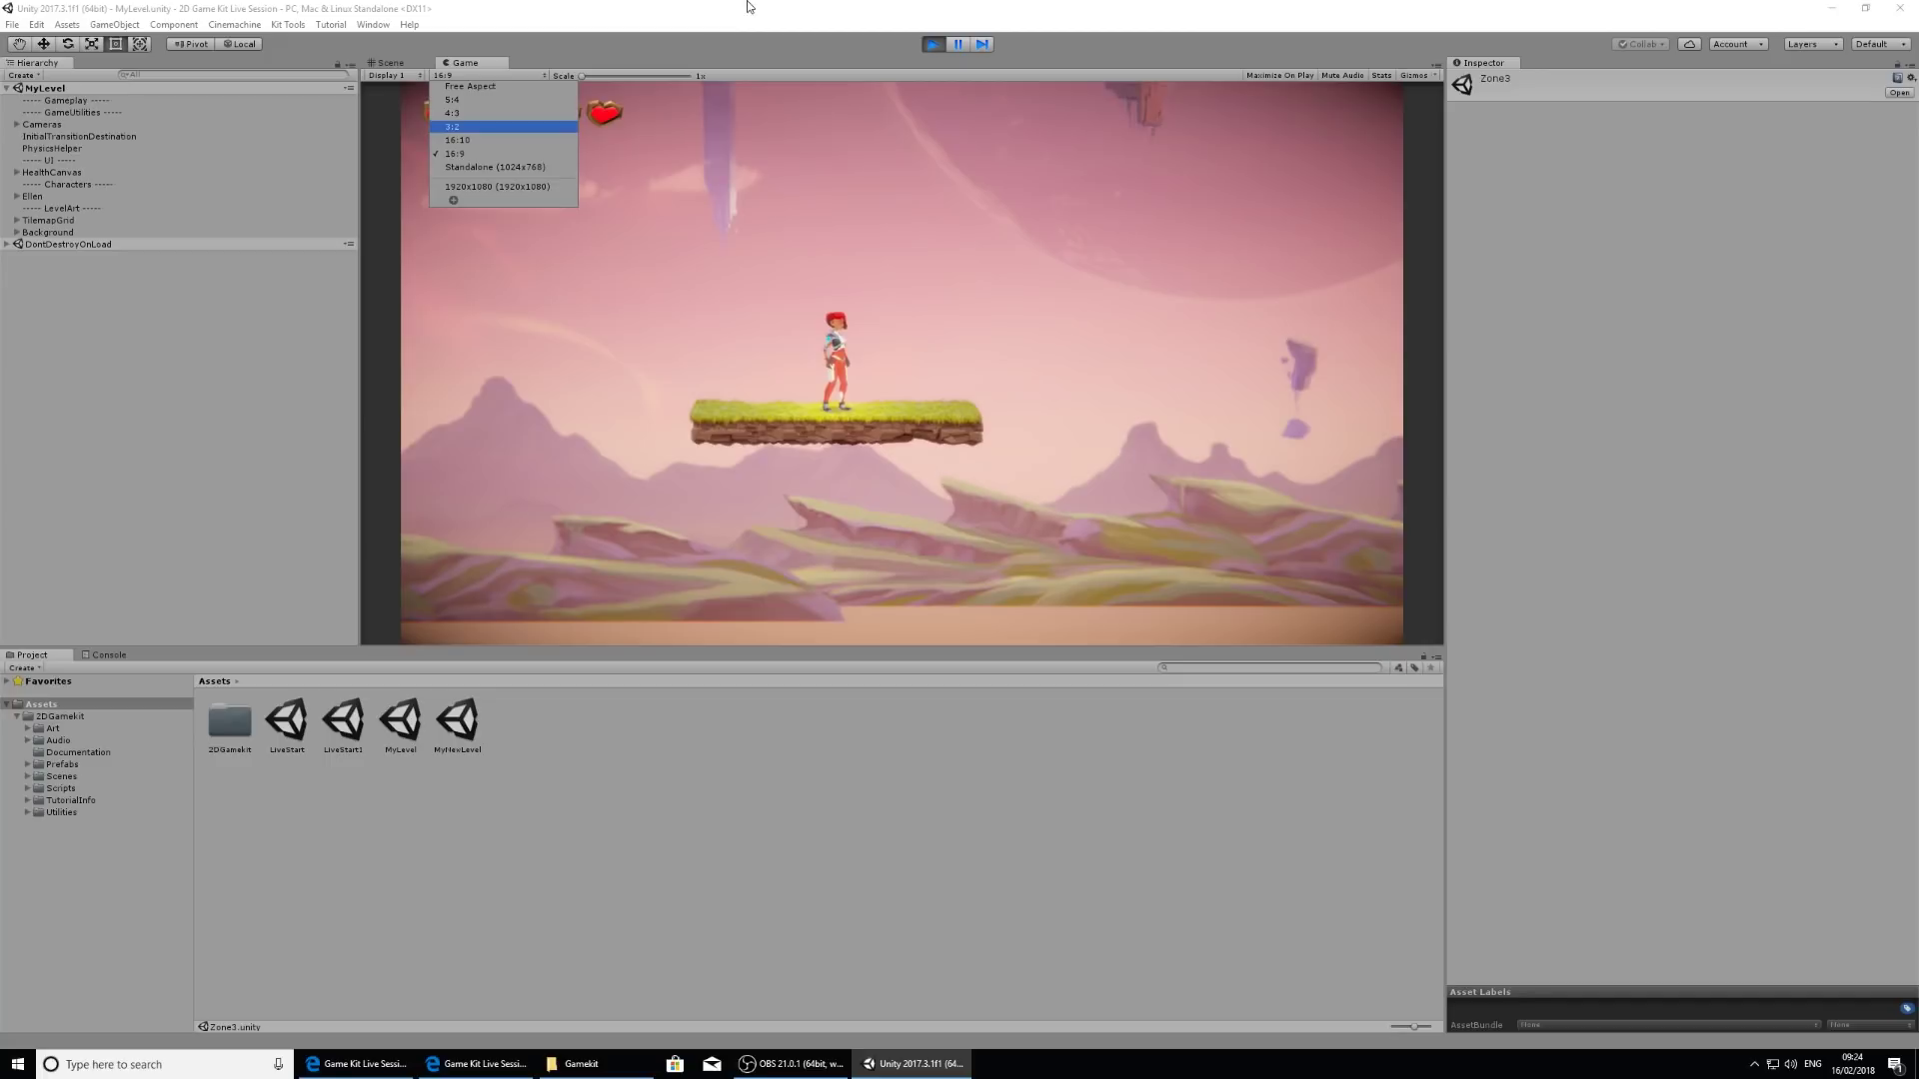
pyautogui.click(486, 153)
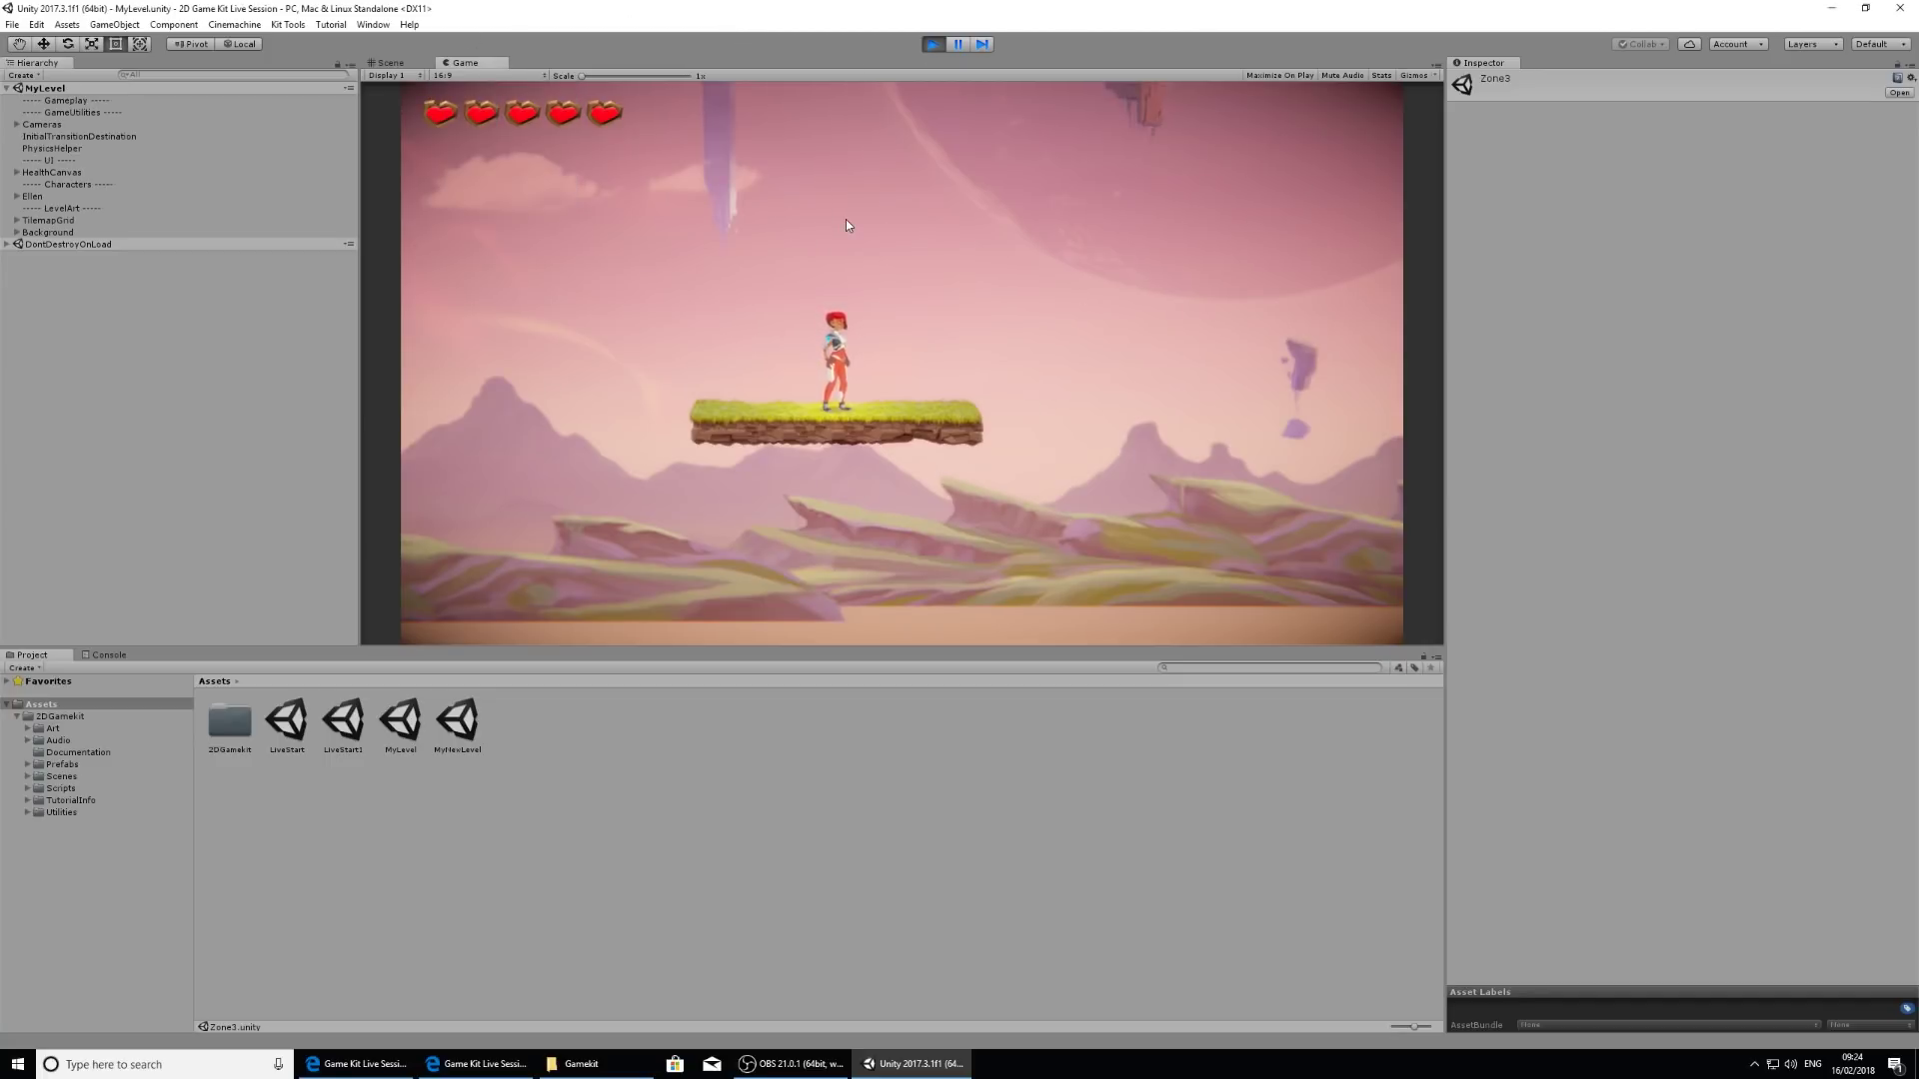
# Step: Test Ellen's running, jumping and attack controls in both directions on the starting platform
pyautogui.press('Right')
pyautogui.press('Left')
pyautogui.press('space')
pyautogui.press('space')
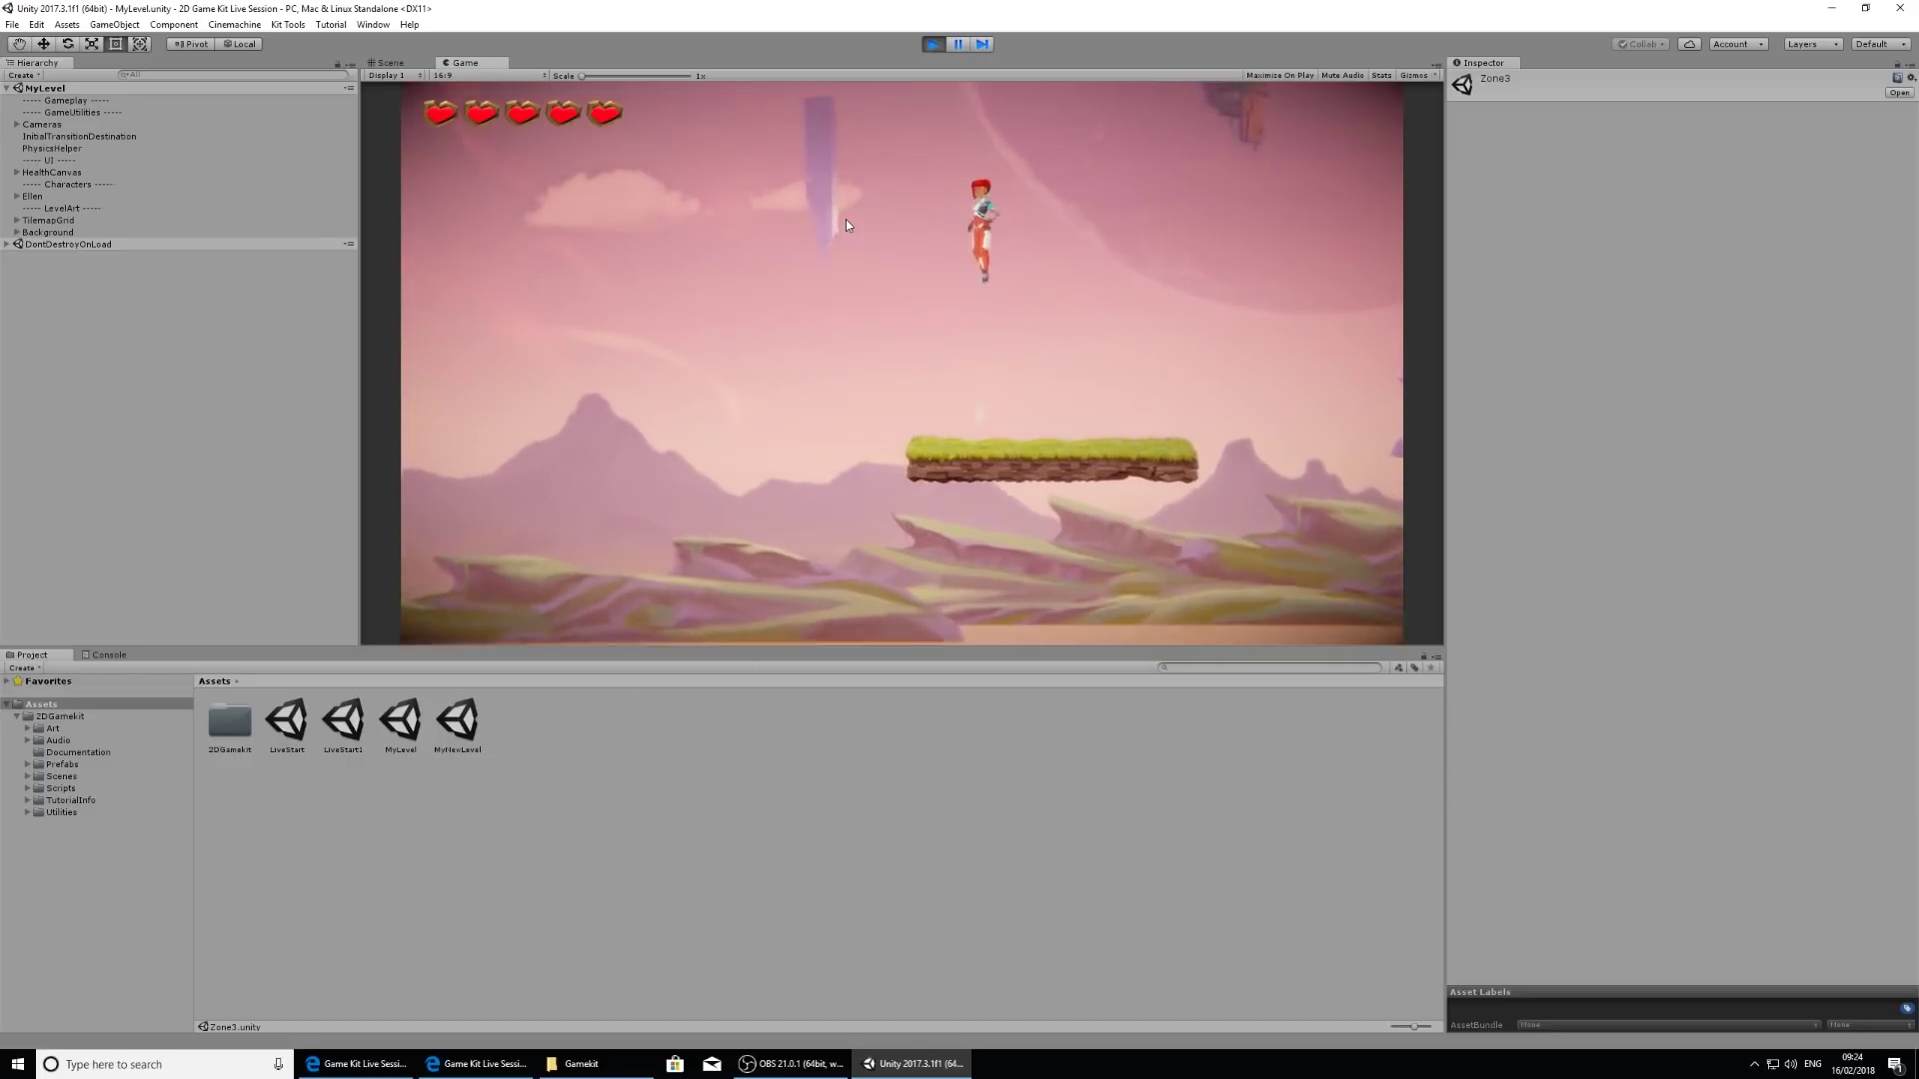
pyautogui.press('d')
pyautogui.press('space')
pyautogui.press('o')
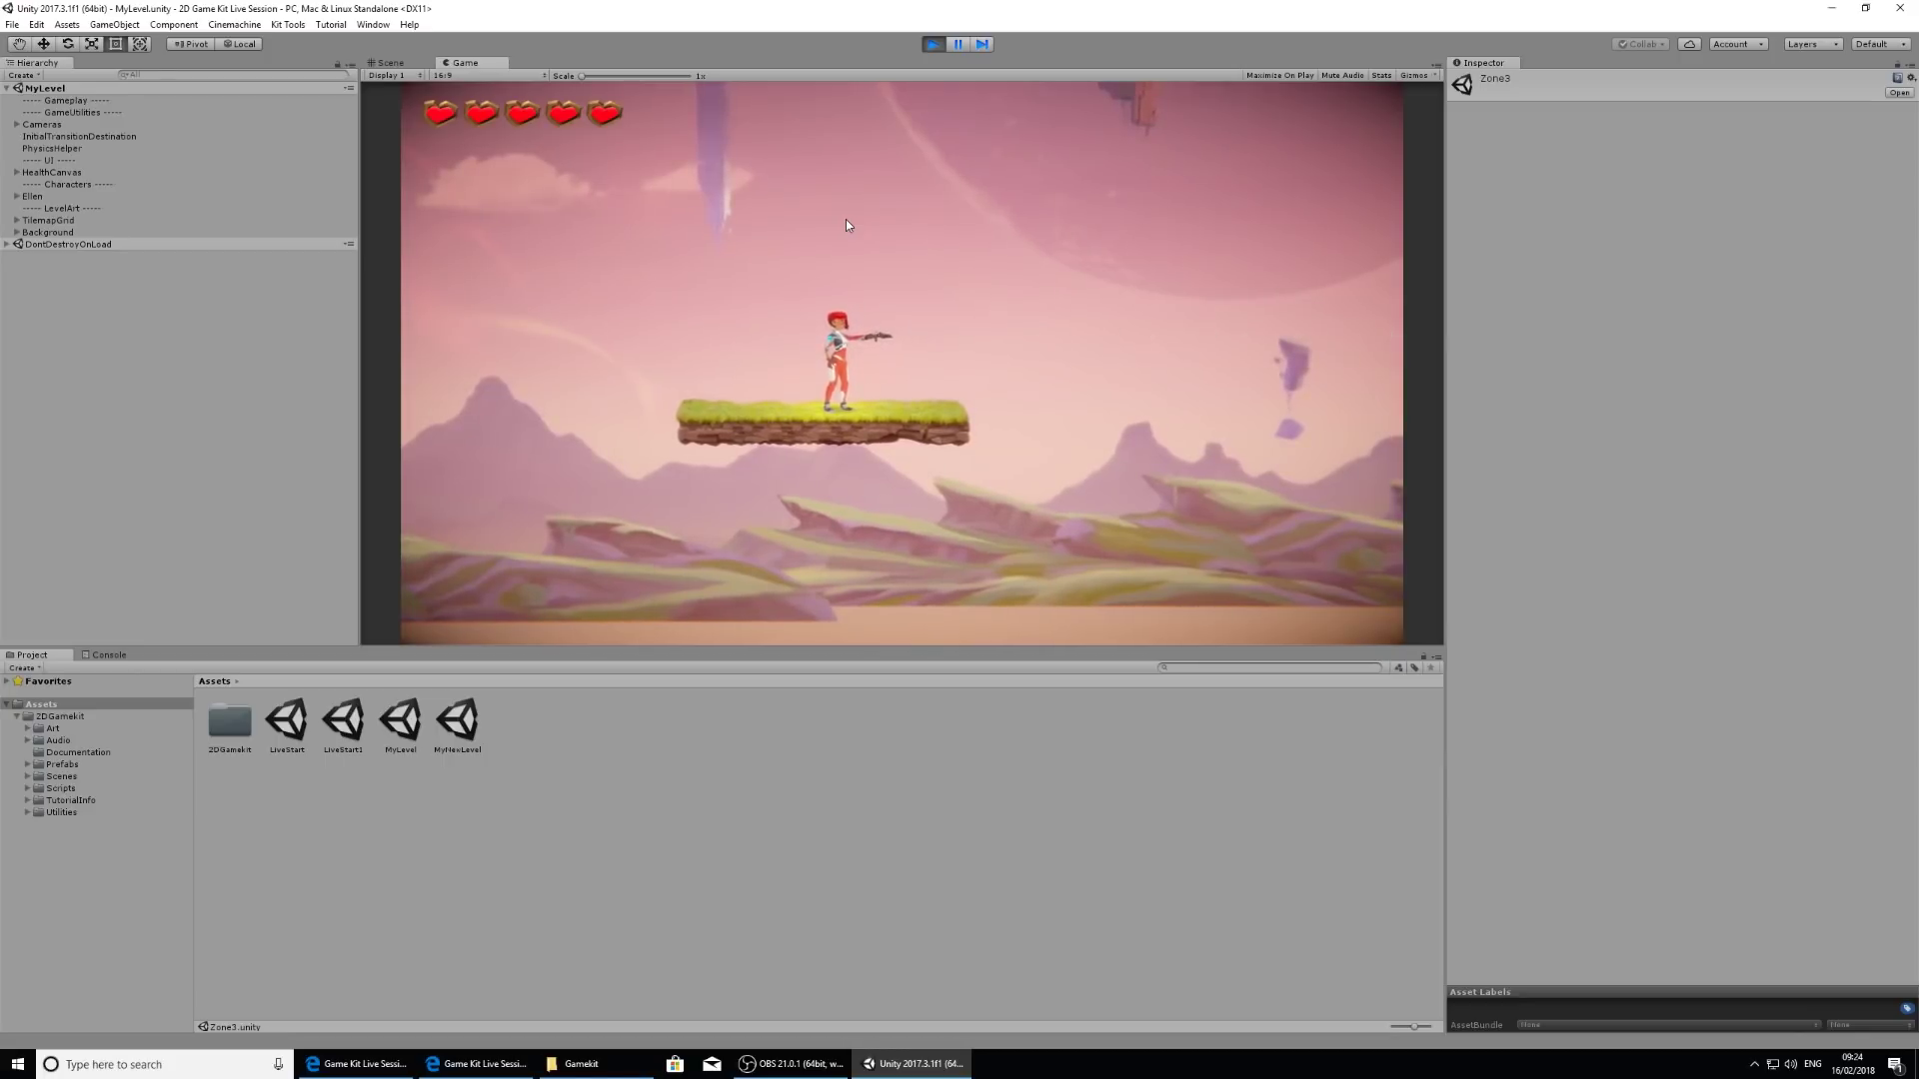
pyautogui.press('k')
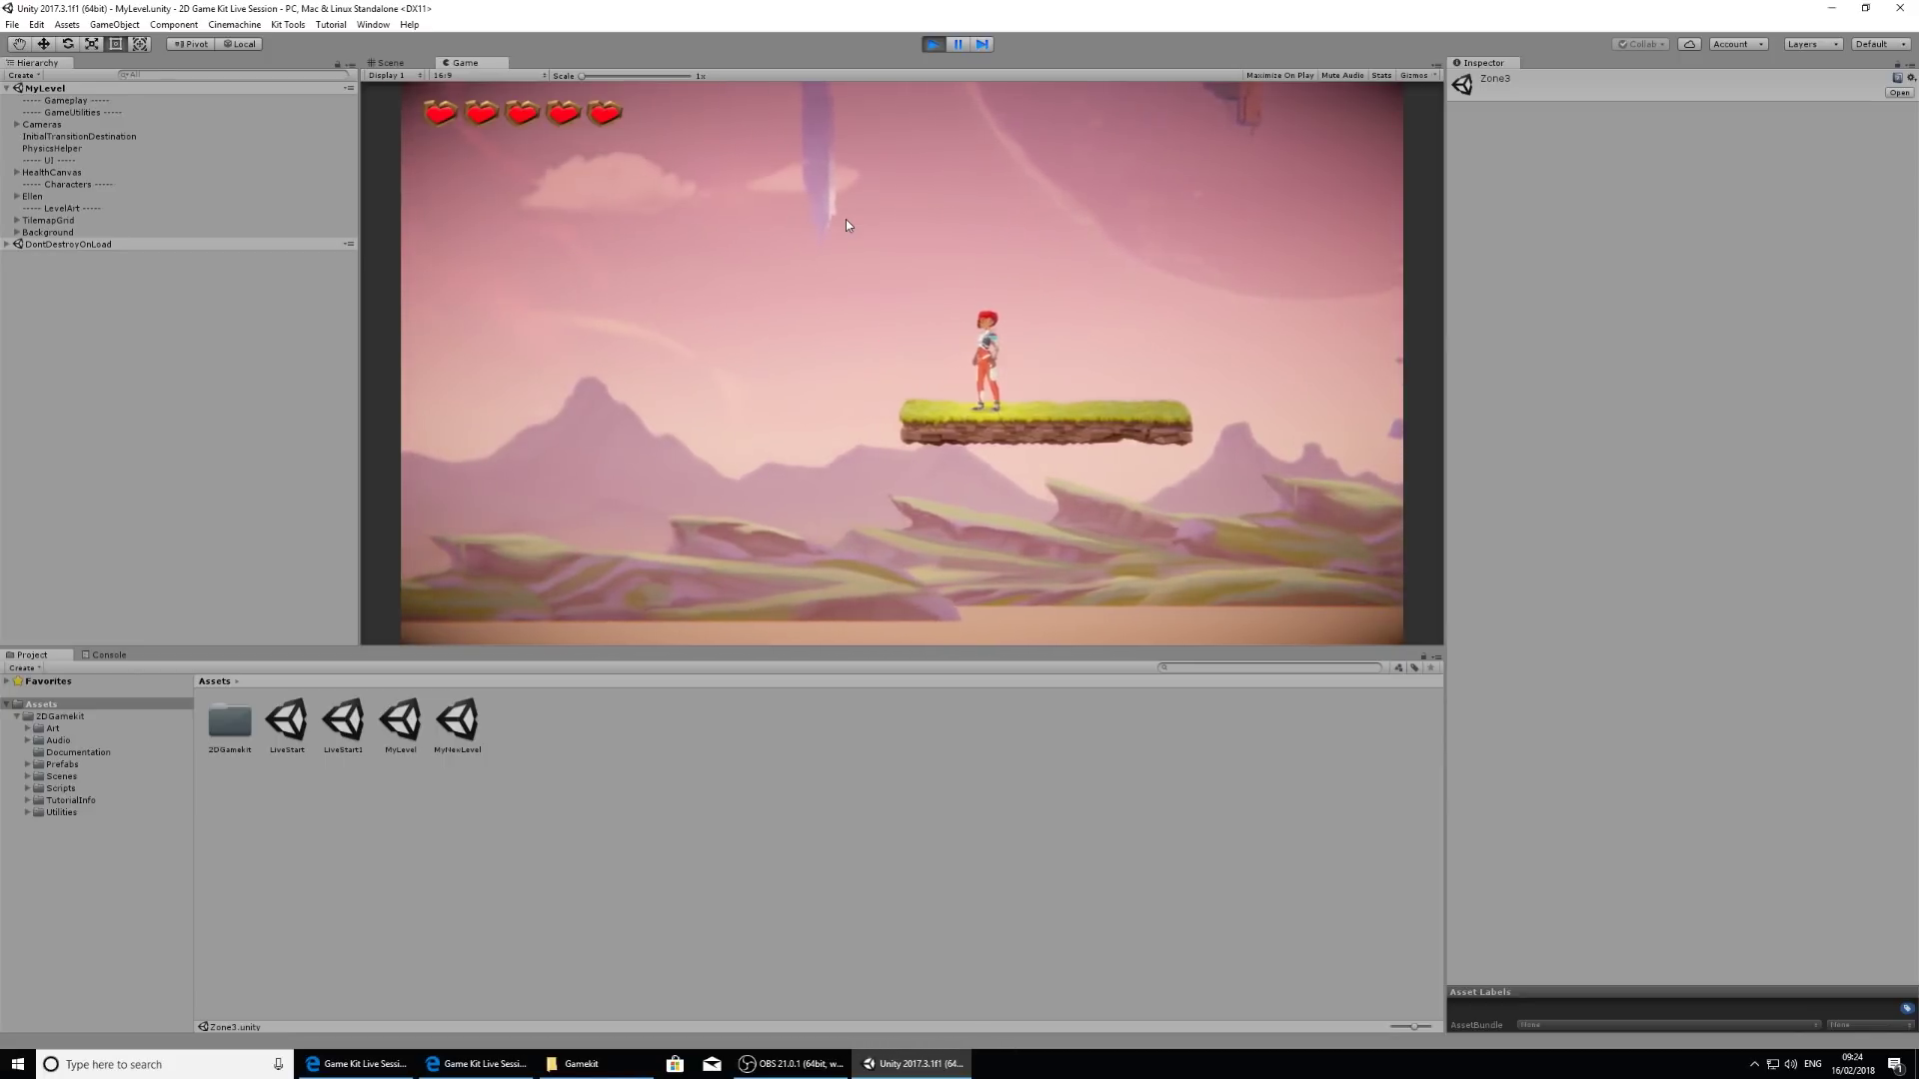
pyautogui.press('k')
pyautogui.press('d')
pyautogui.press('k')
pyautogui.press('d')
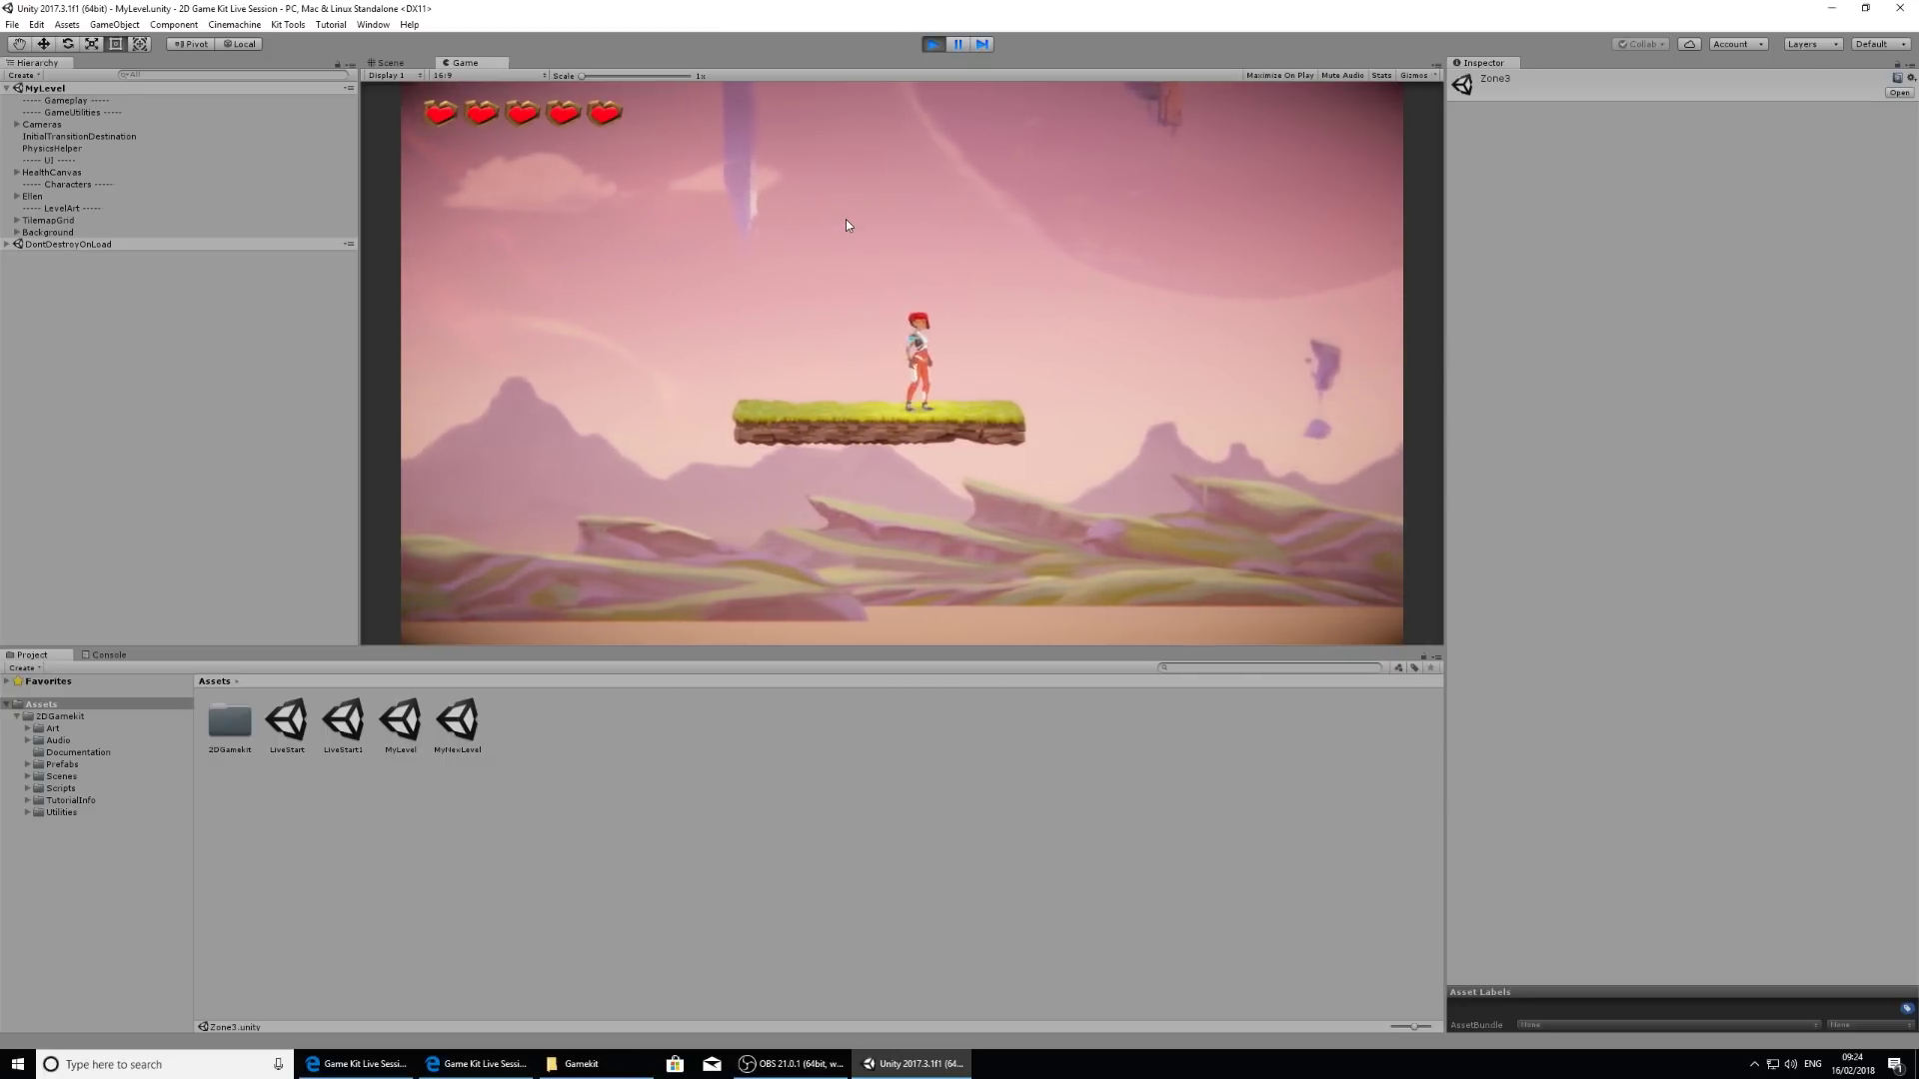
pyautogui.press('a')
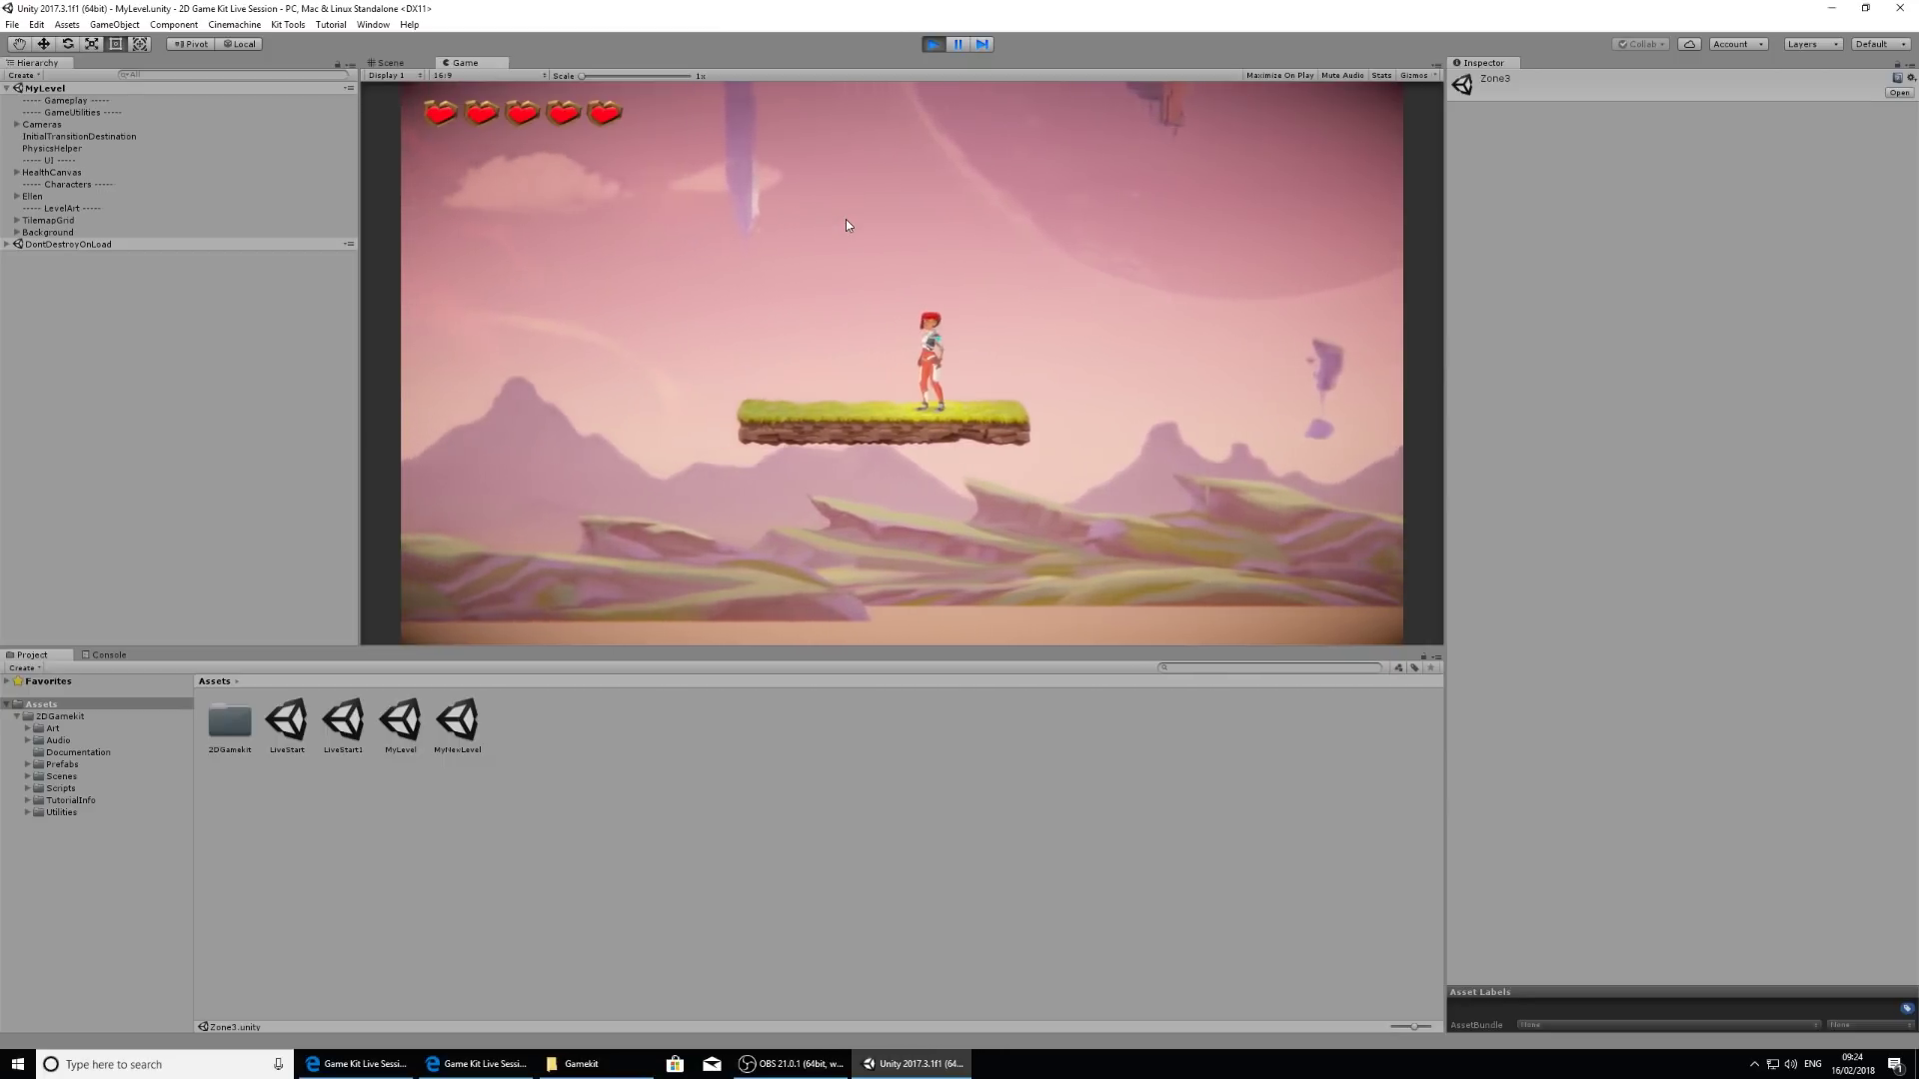
# Step: Enable Ellen's melee attack and range attack through the in-game debug options
pyautogui.press('F12')
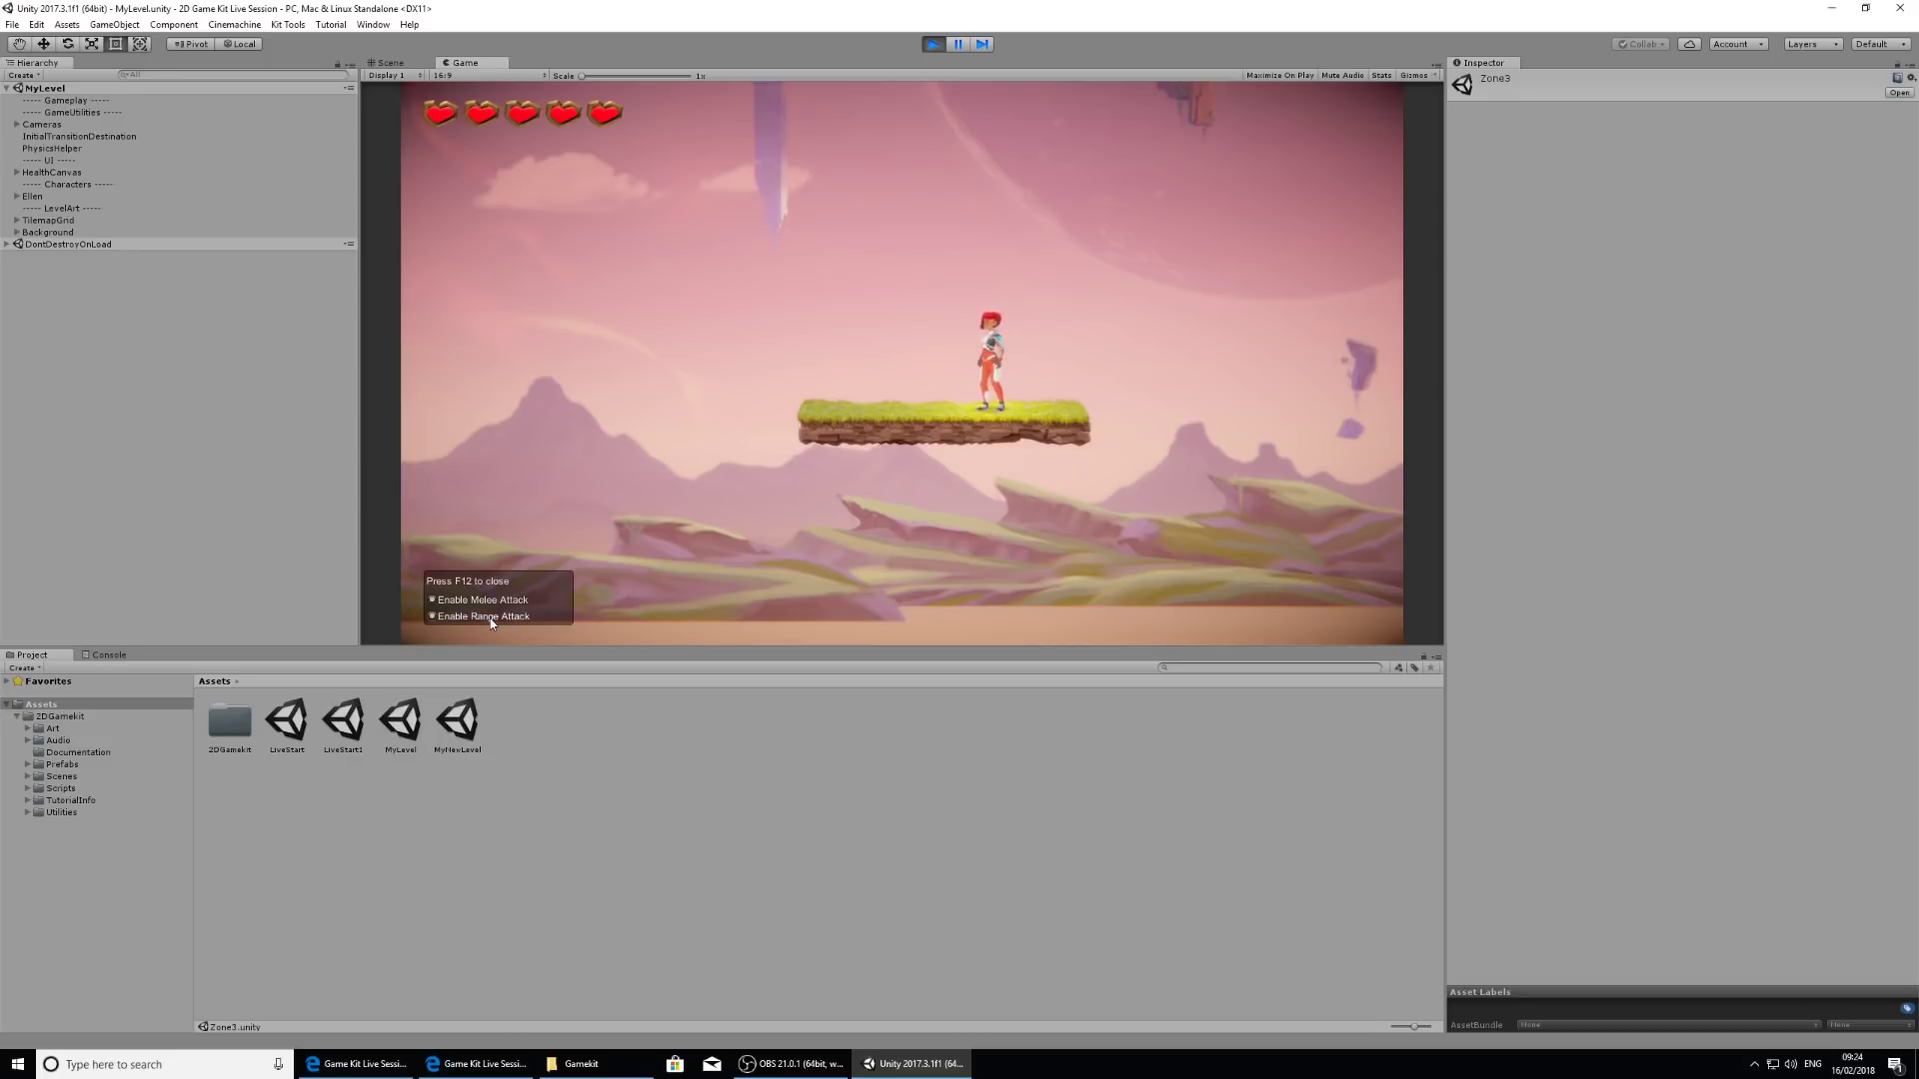
pyautogui.click(432, 600)
pyautogui.click(446, 601)
pyautogui.click(445, 617)
# Step: Try out Ellen's melee and ranged attacks while moving on the platform, close the debug options and stop the play session
pyautogui.press('o')
pyautogui.press('k')
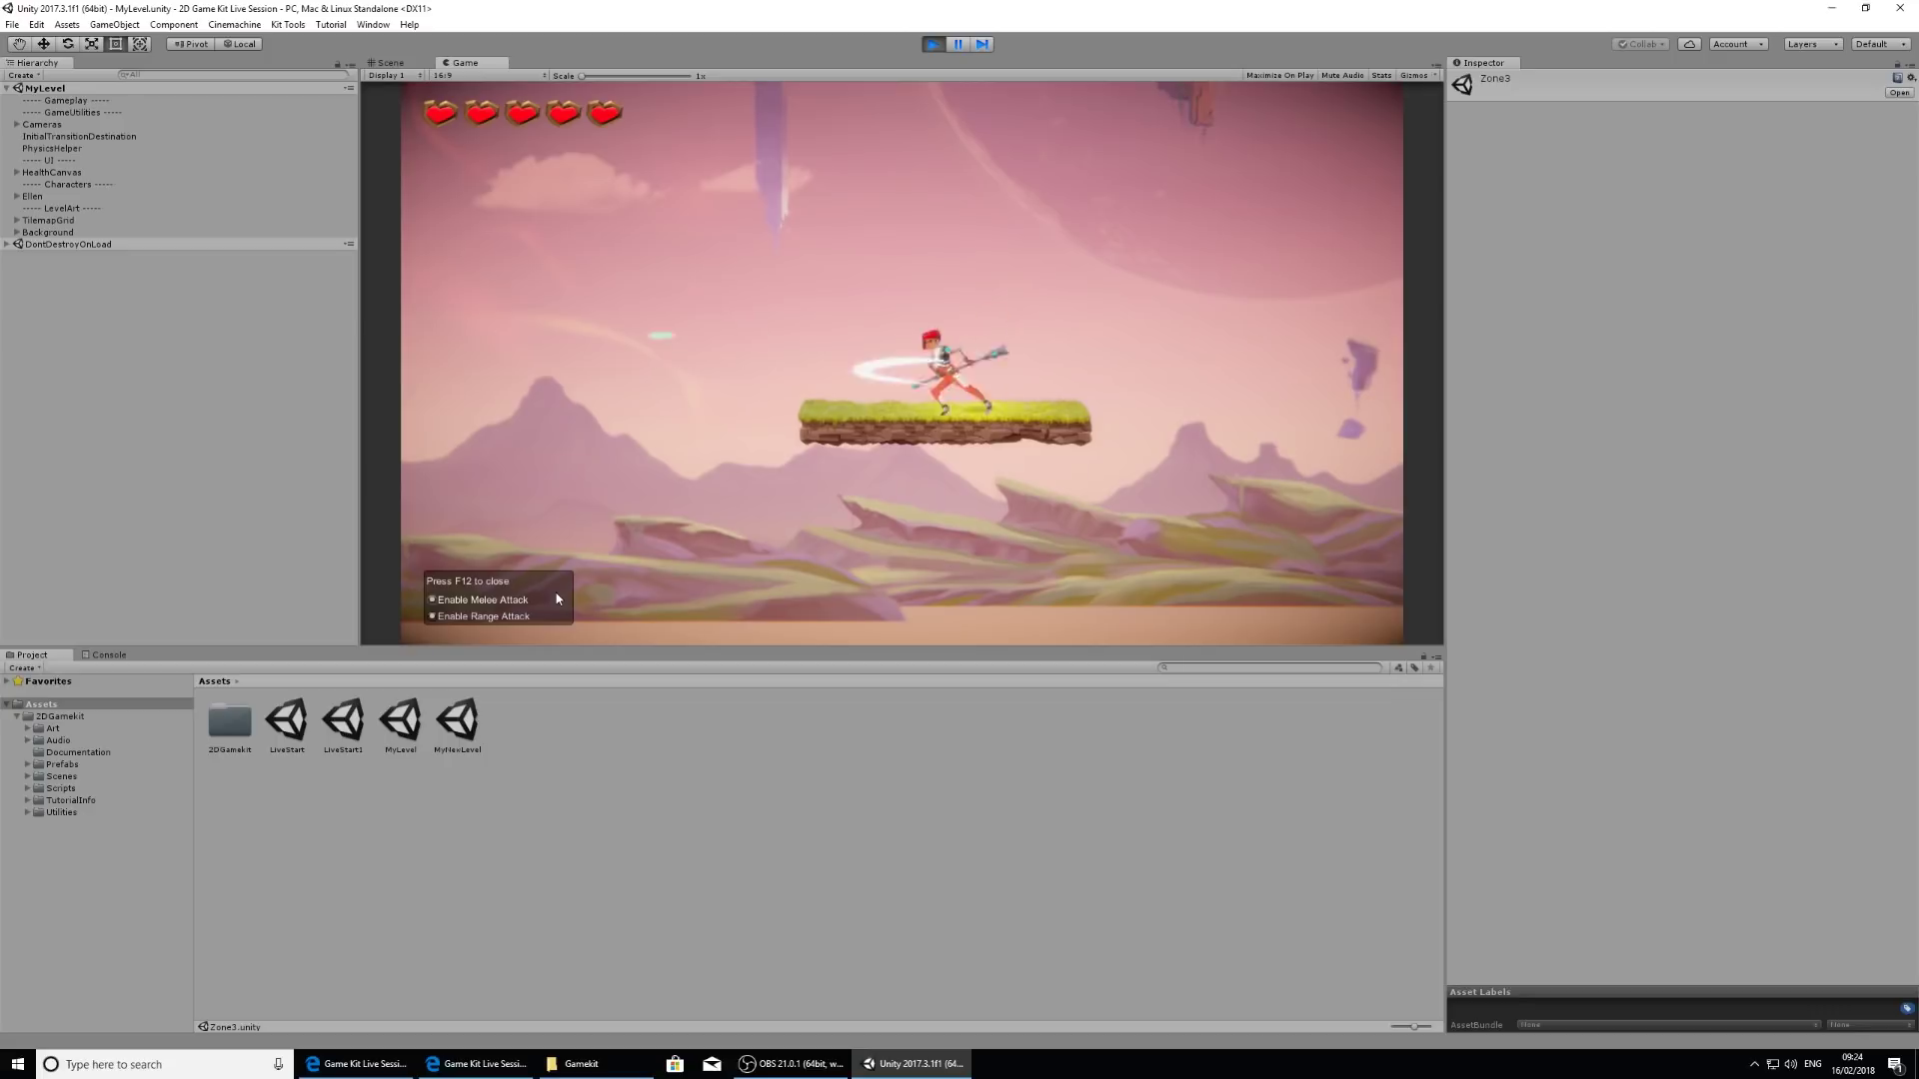
pyautogui.press('d')
pyautogui.press('a')
pyautogui.press('o')
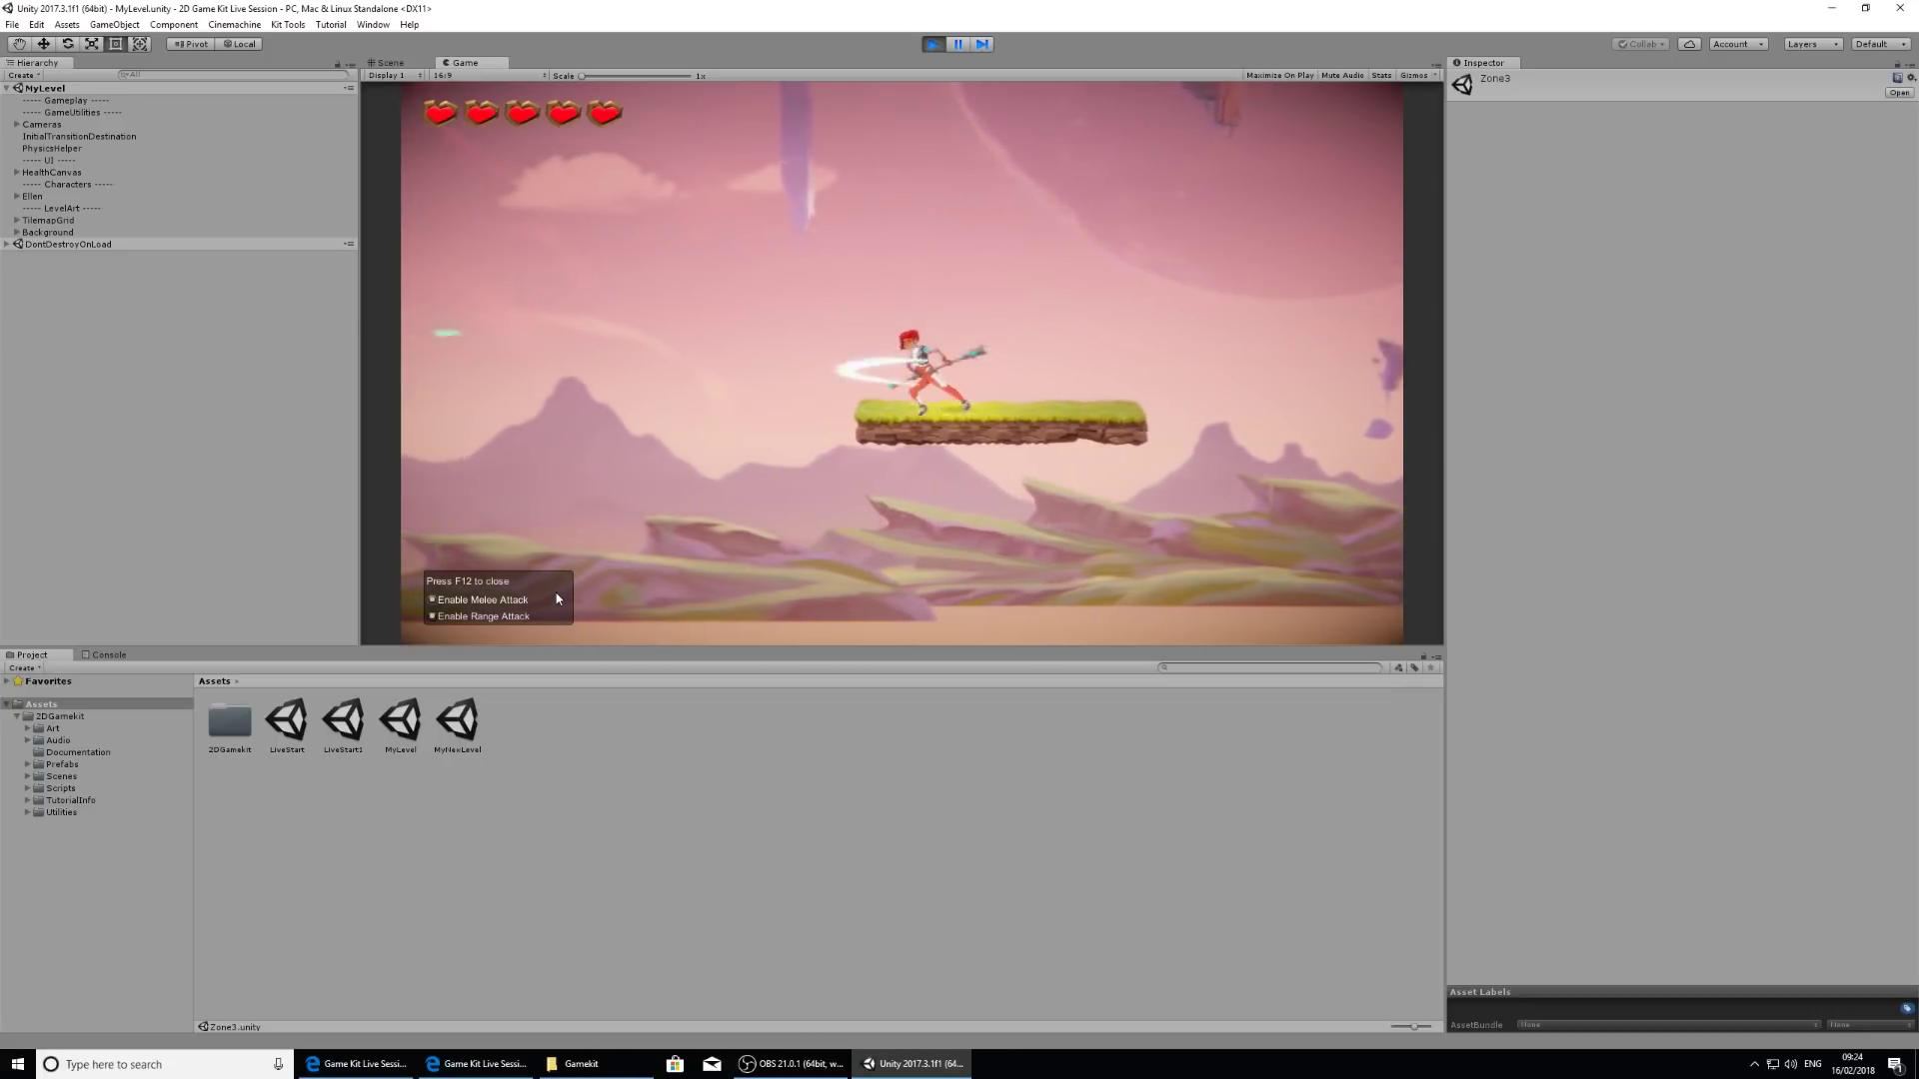
pyautogui.press('d')
pyautogui.press('o')
pyautogui.press('k')
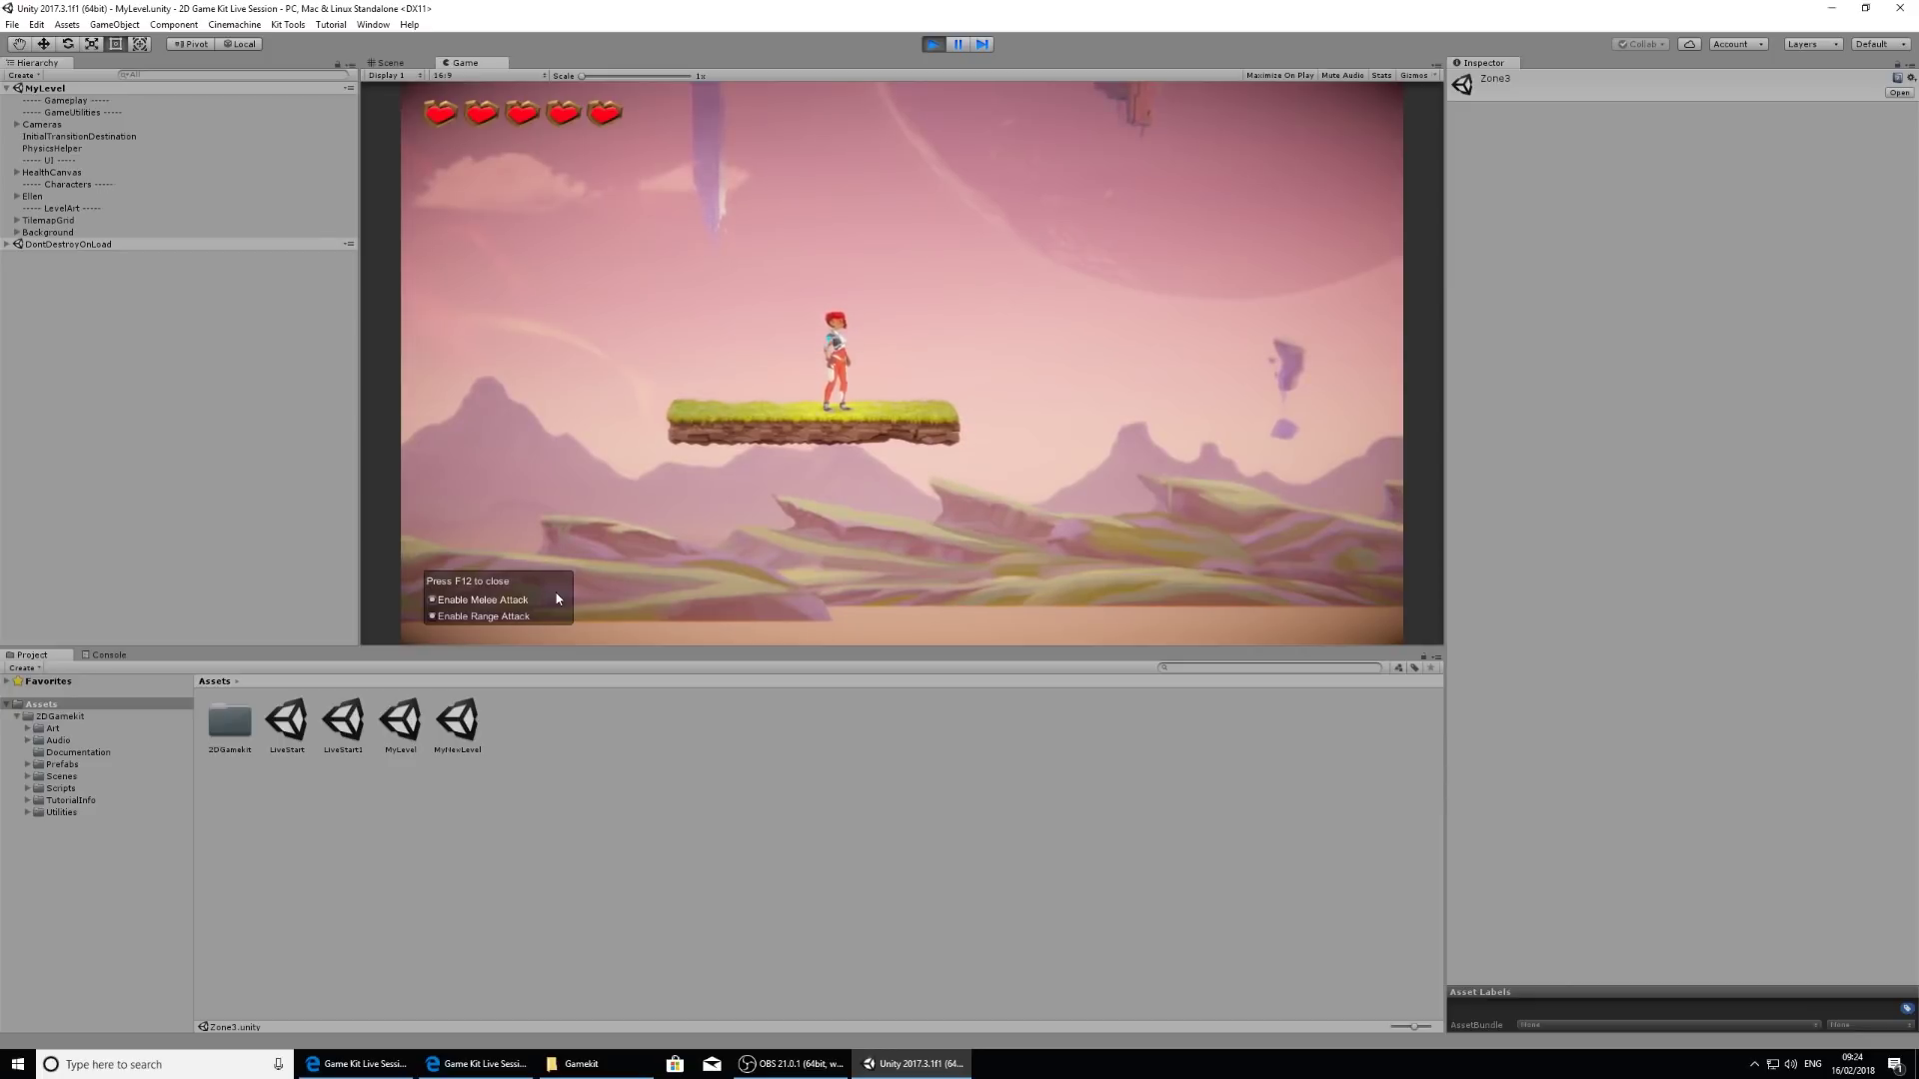
pyautogui.press('F12')
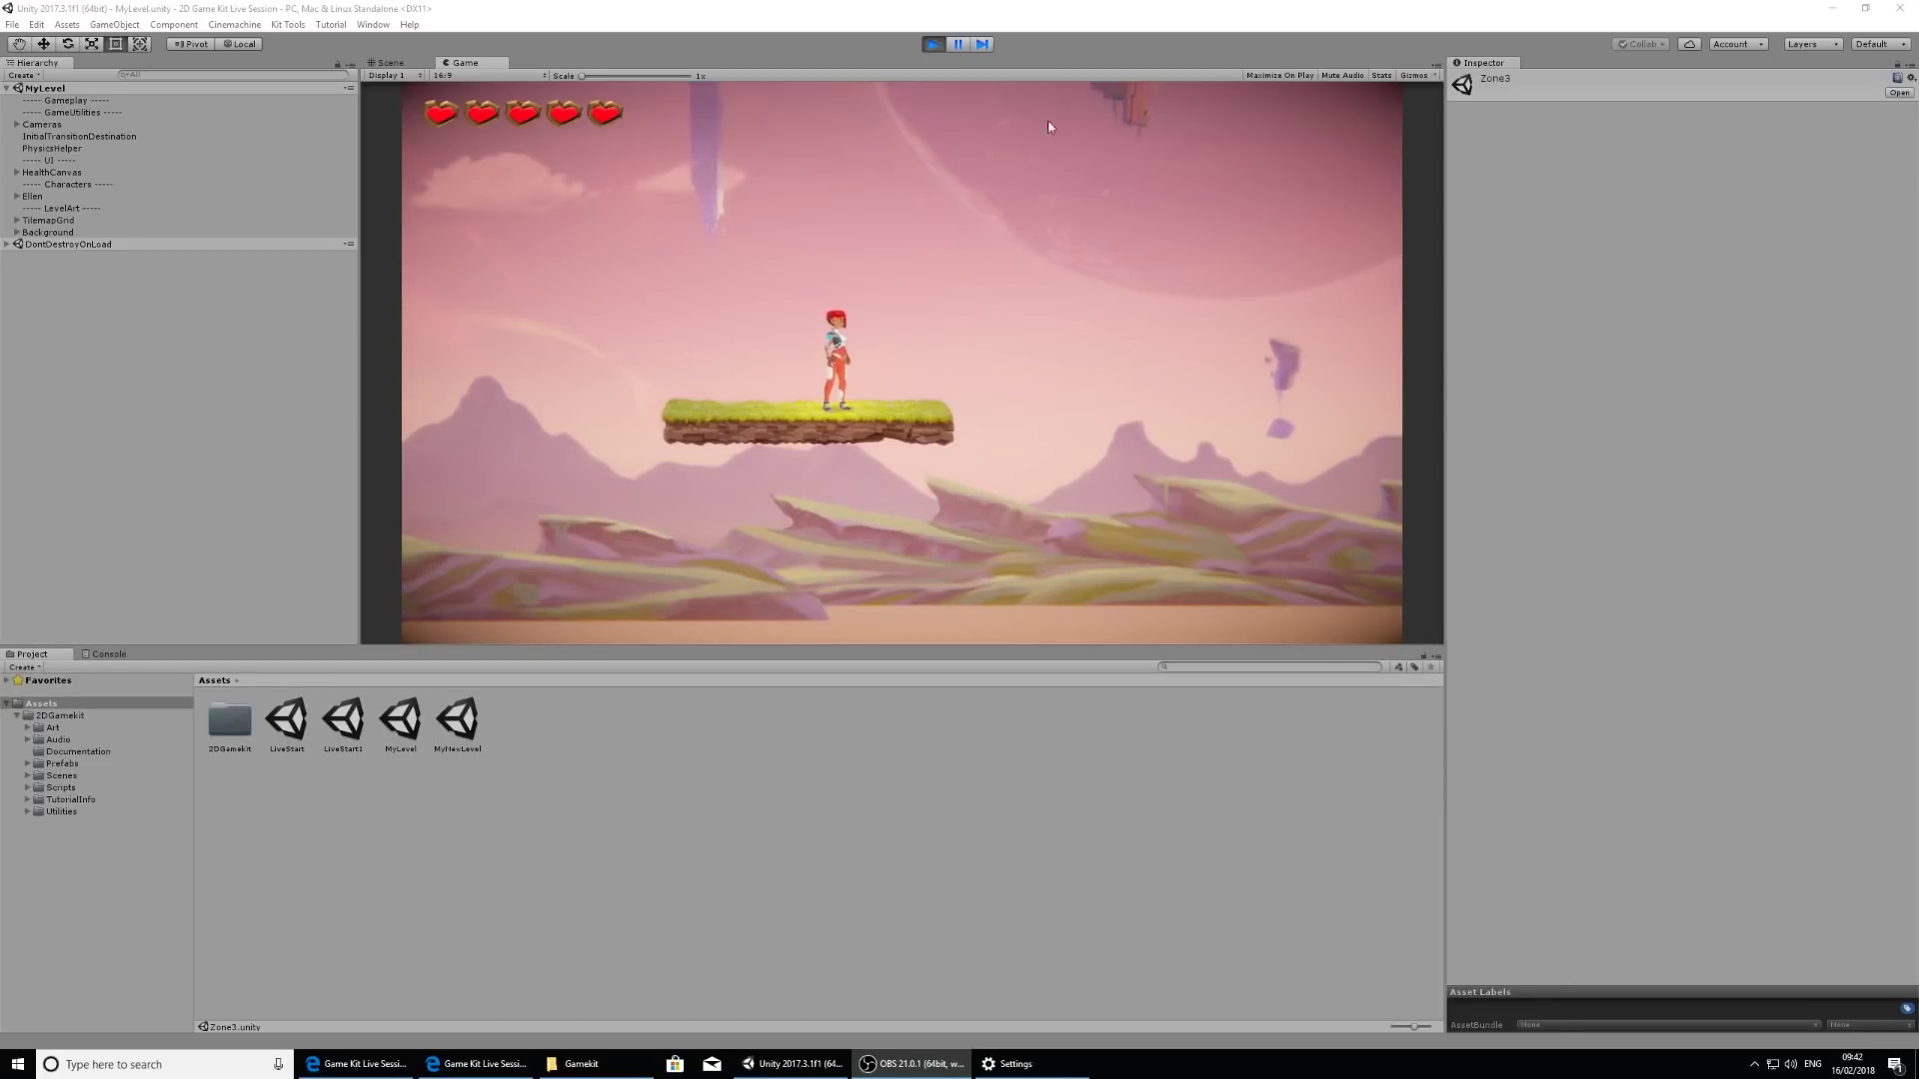
pyautogui.click(931, 44)
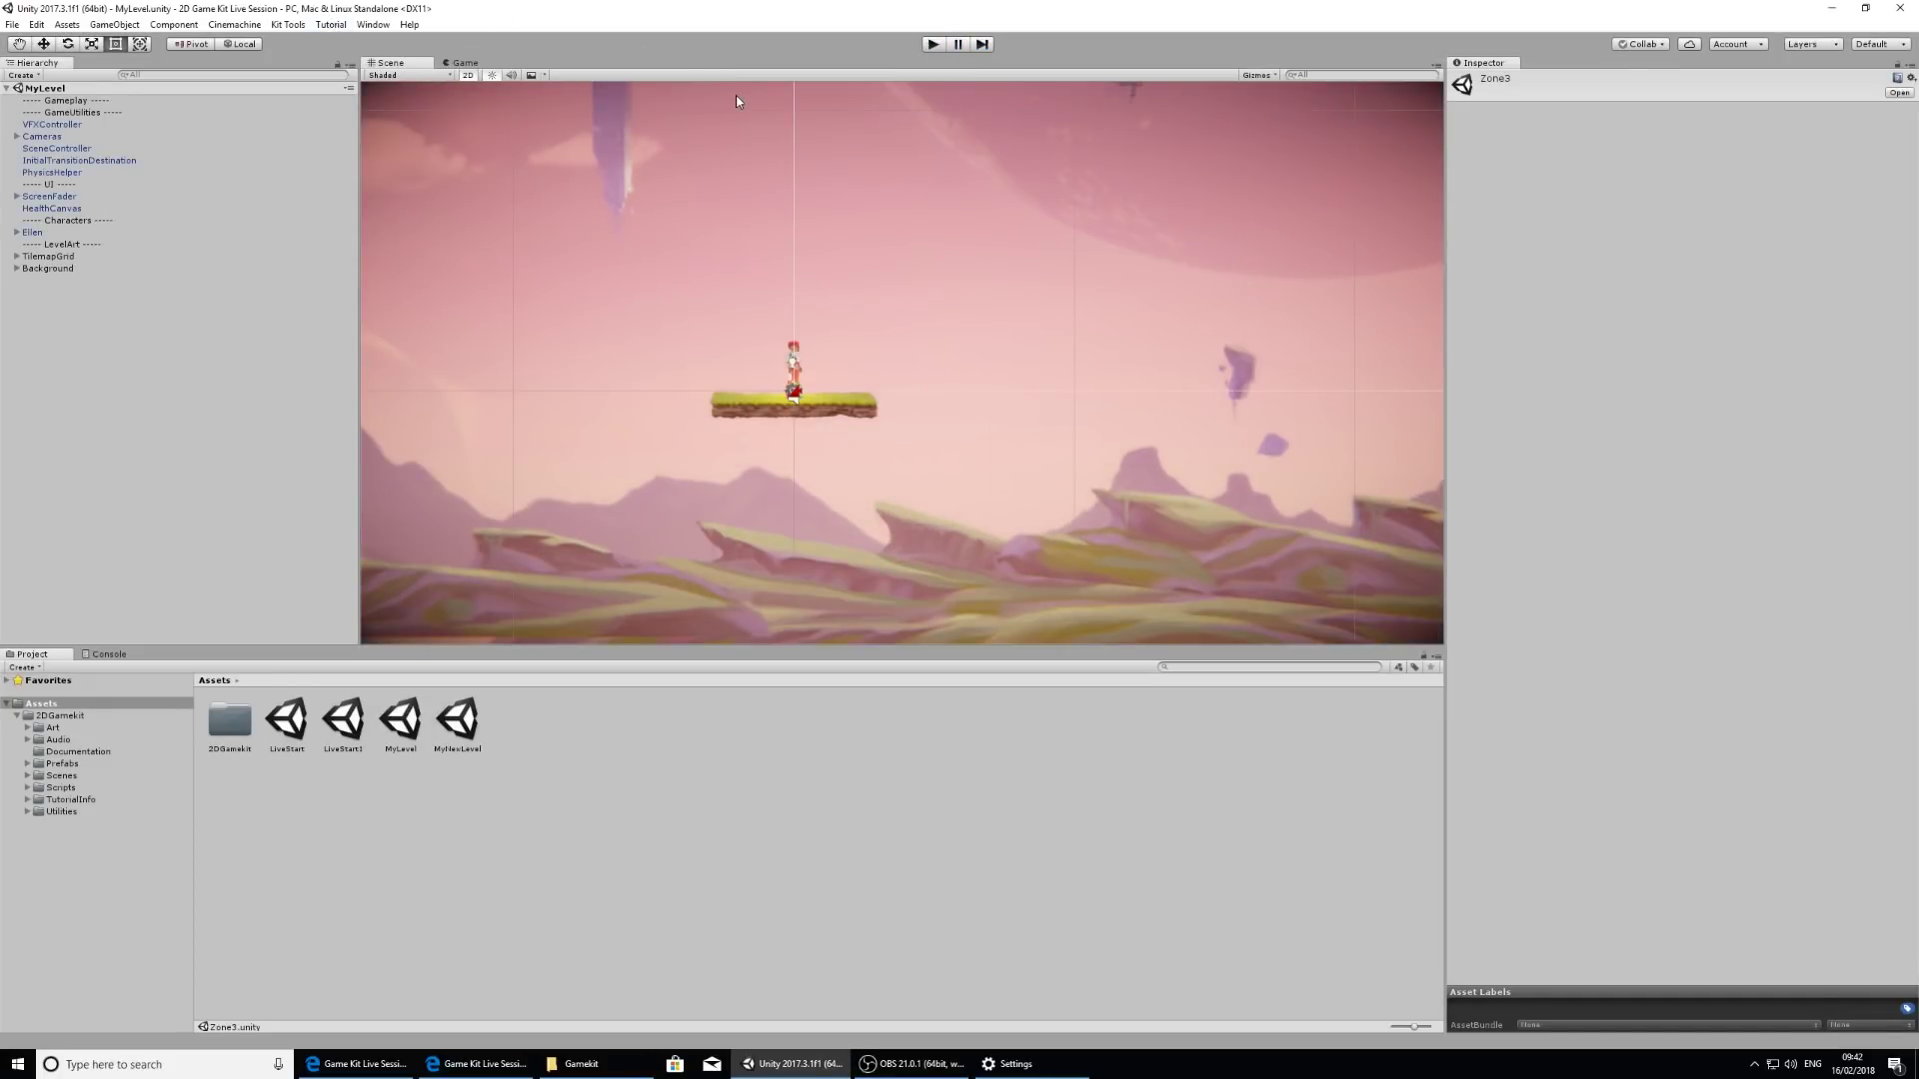
# Step: Open the Tile Palette with the TilesetGamekit palette and place its window clear of the level
pyautogui.click(371, 25)
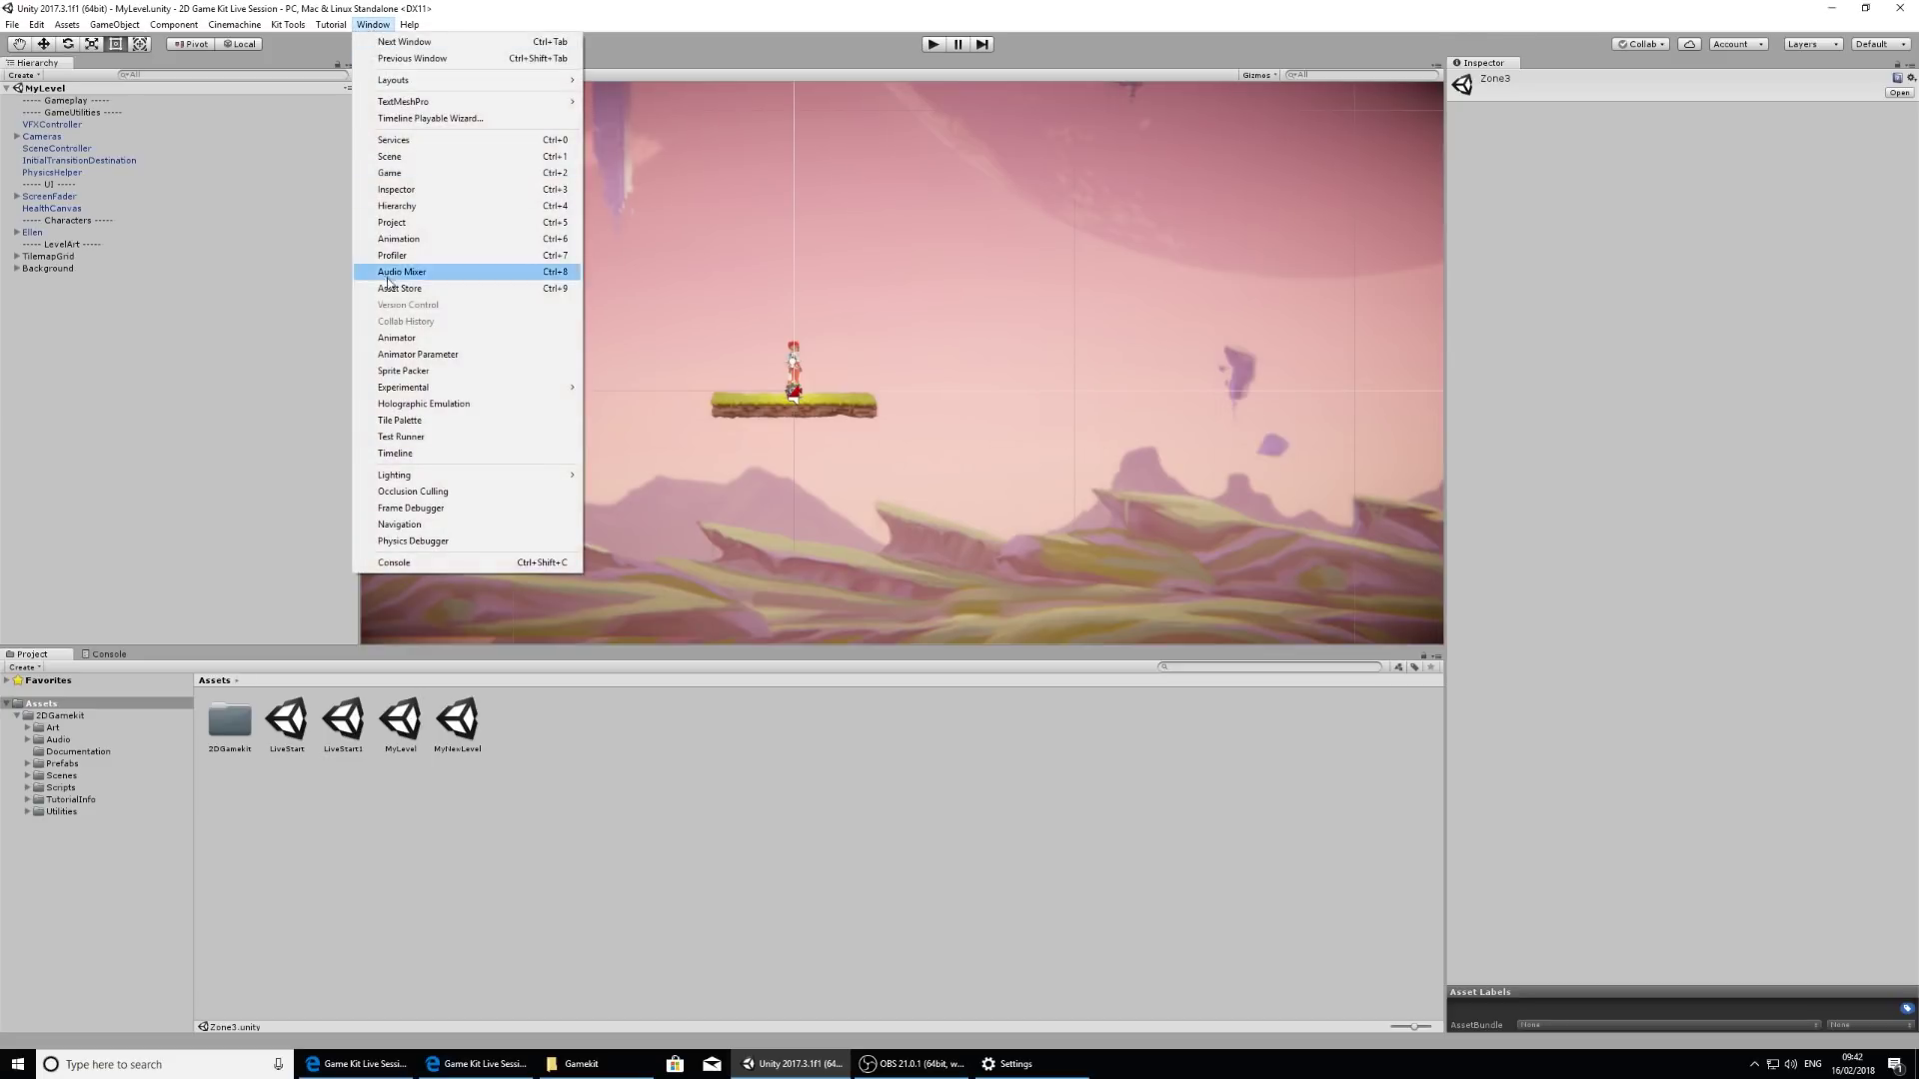
pyautogui.click(454, 420)
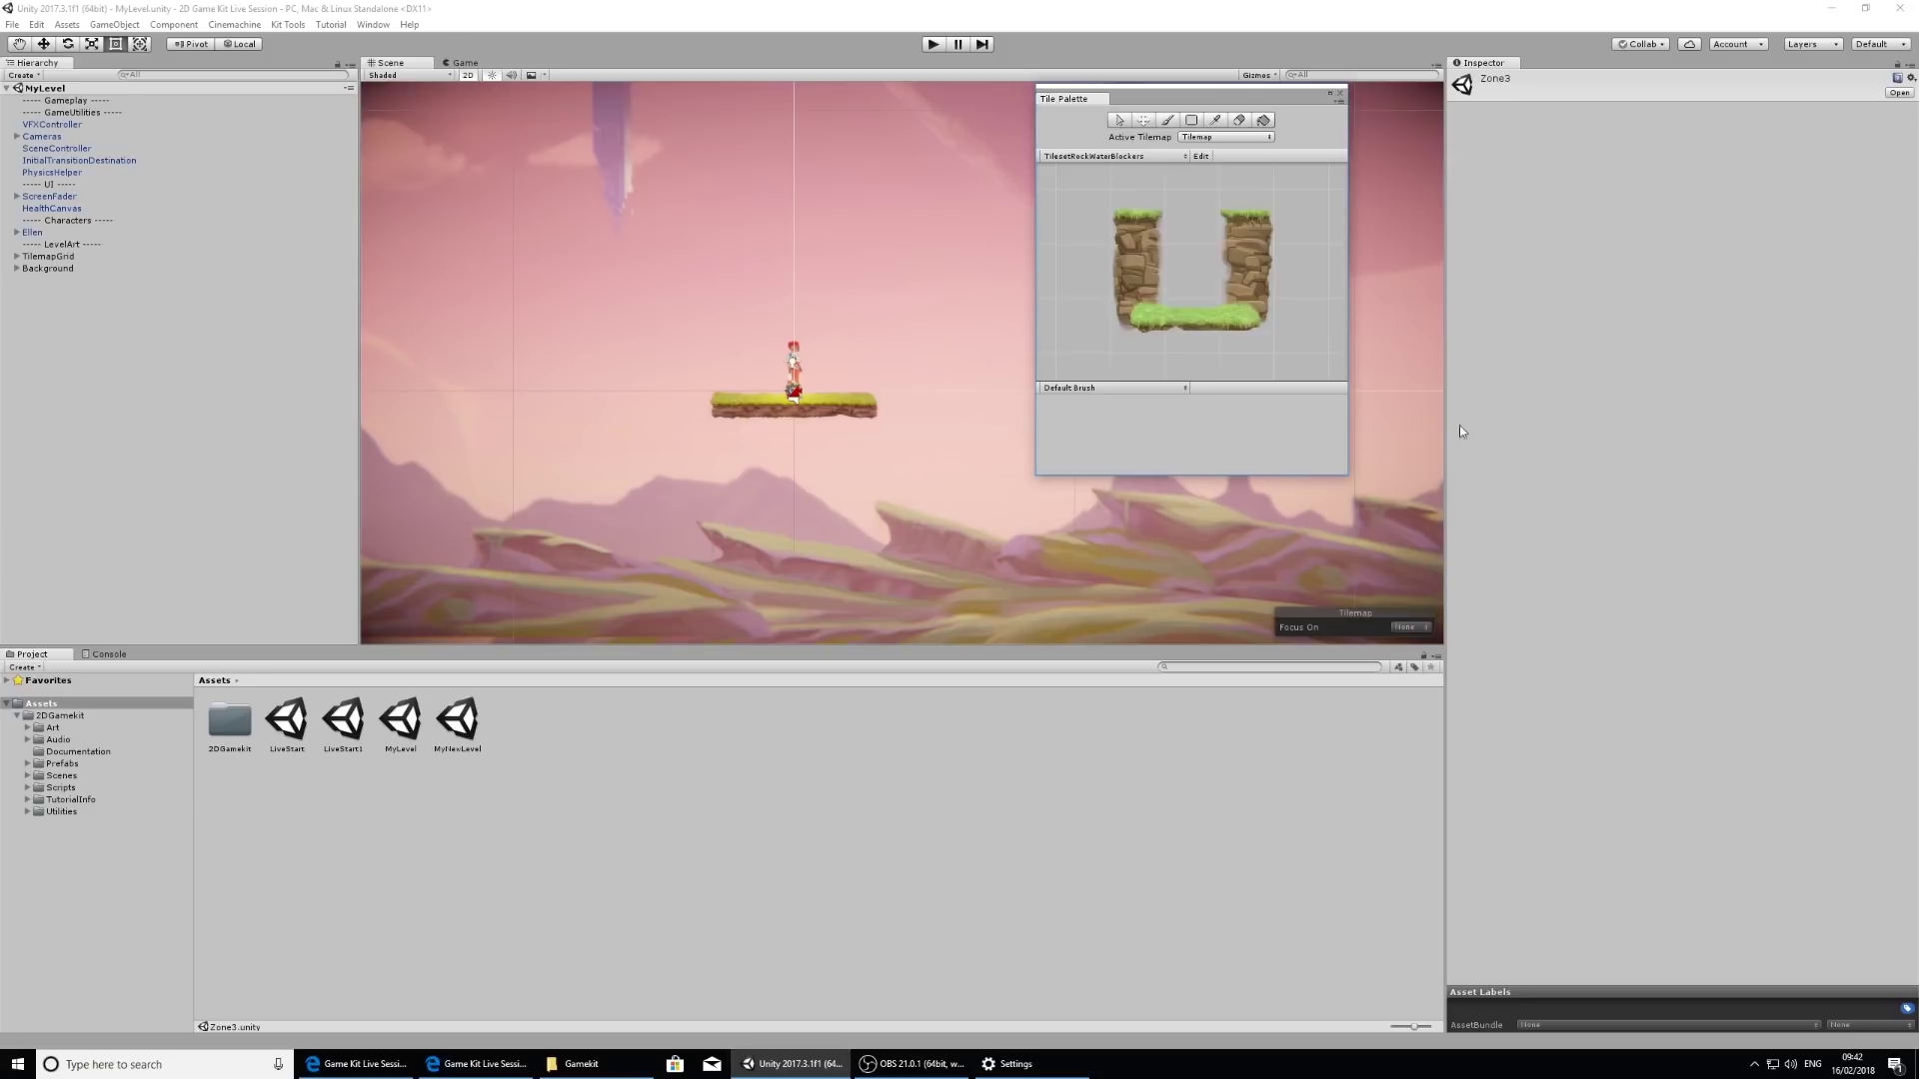
pyautogui.moveTo(1214, 98); pyautogui.dragTo(1087, 141)
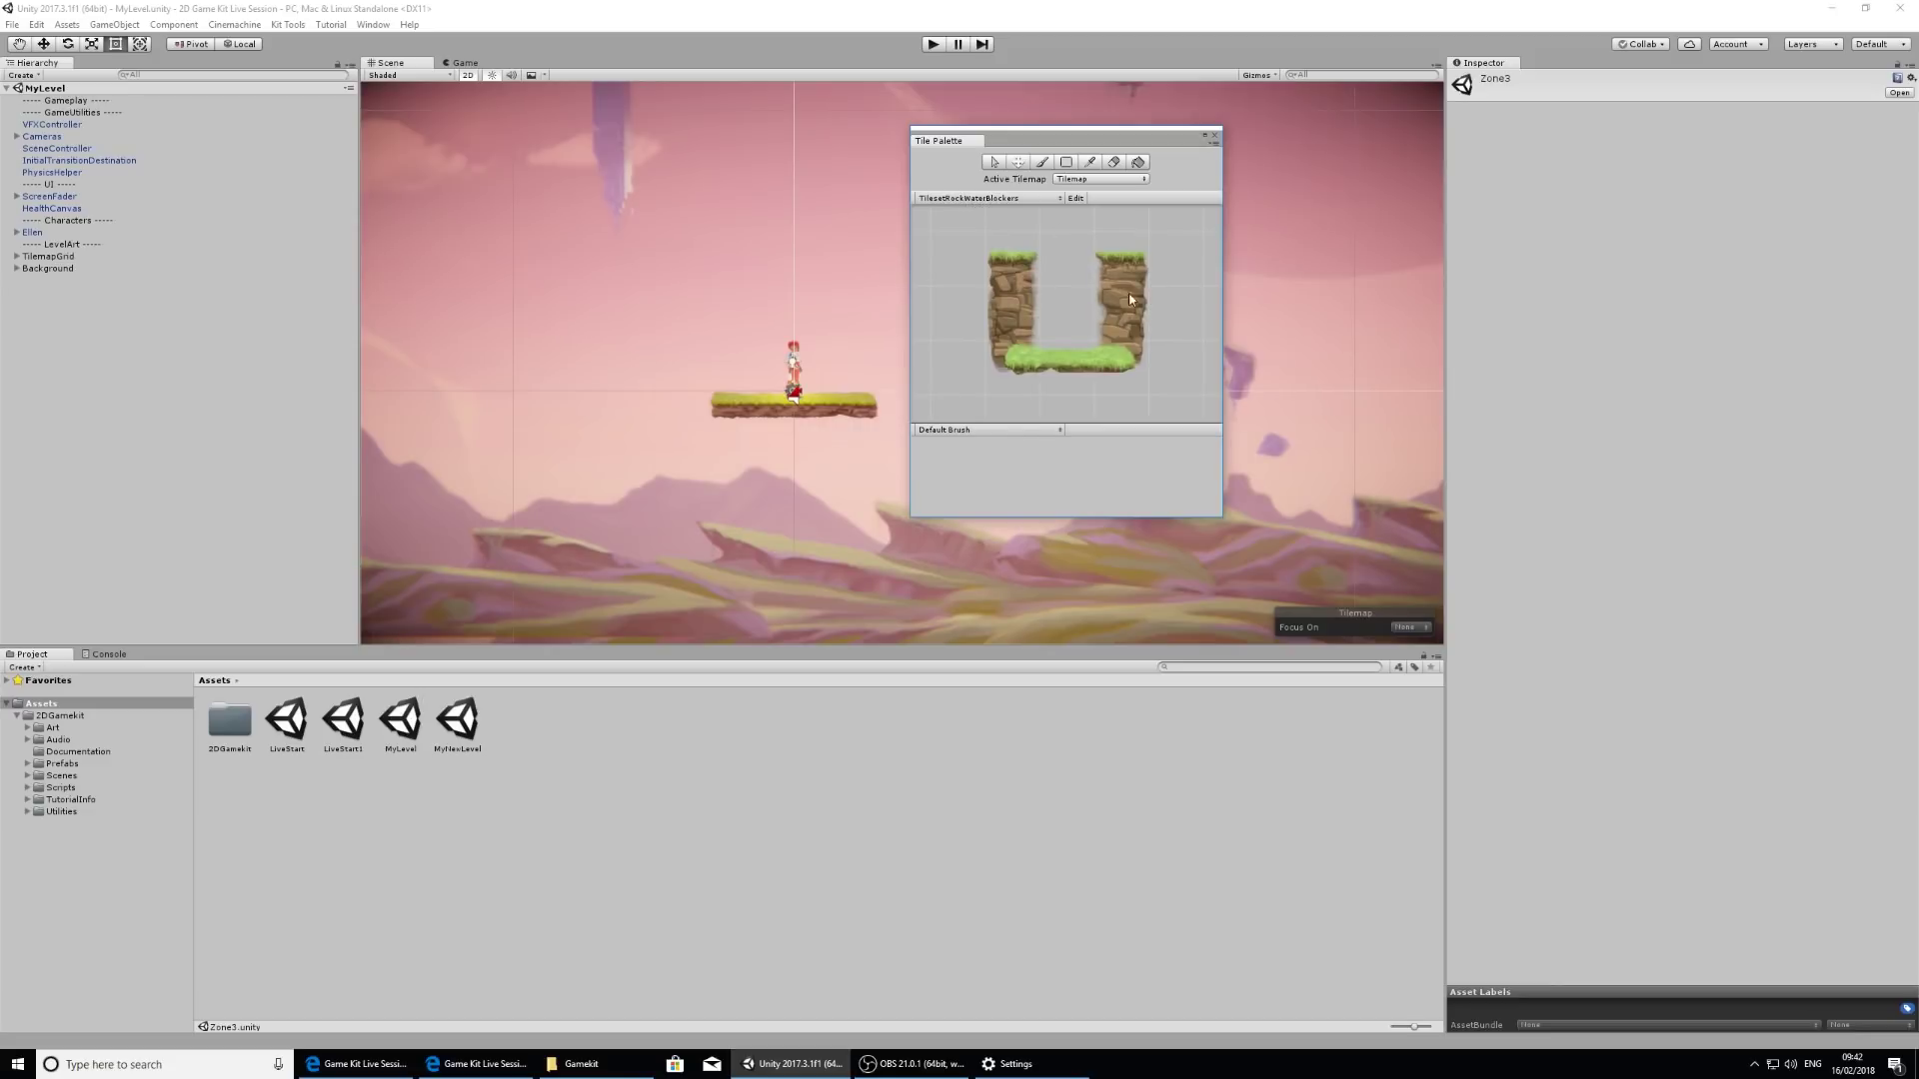
pyautogui.click(1056, 199)
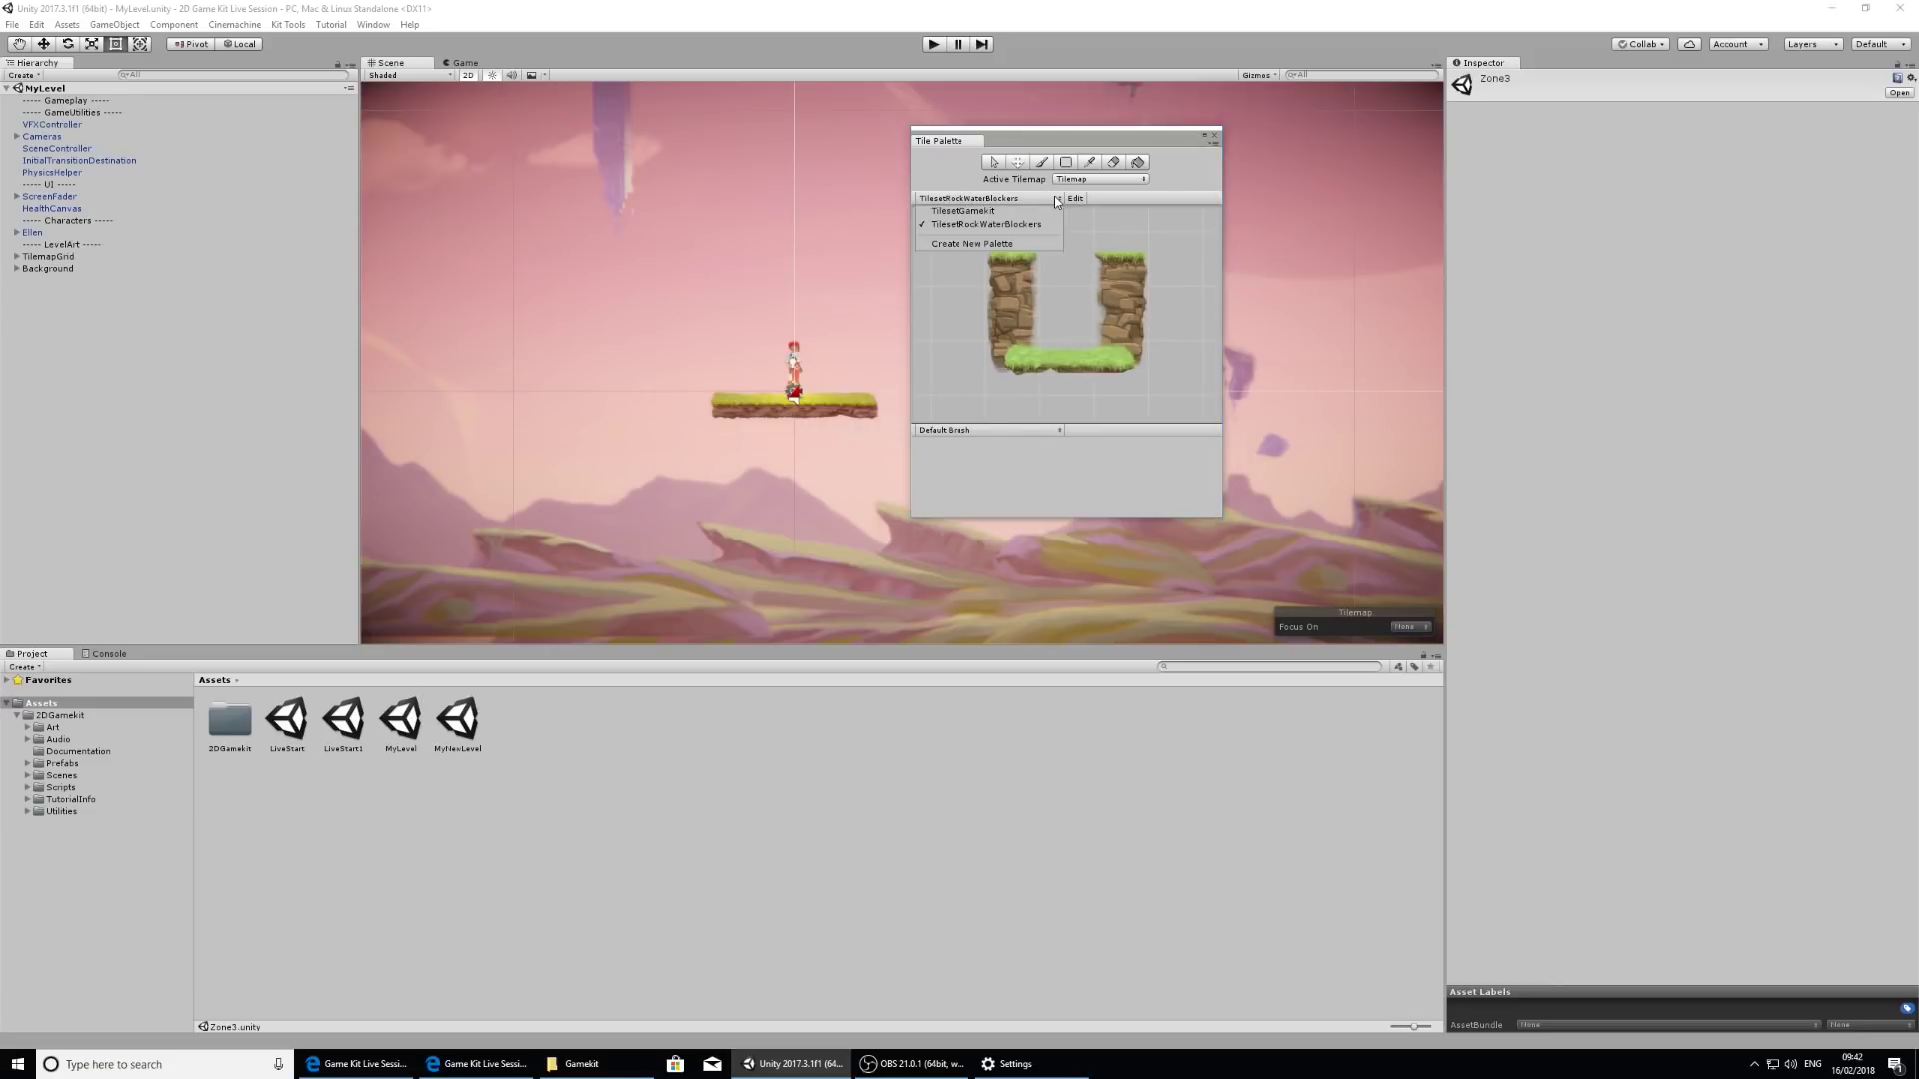
pyautogui.click(1002, 212)
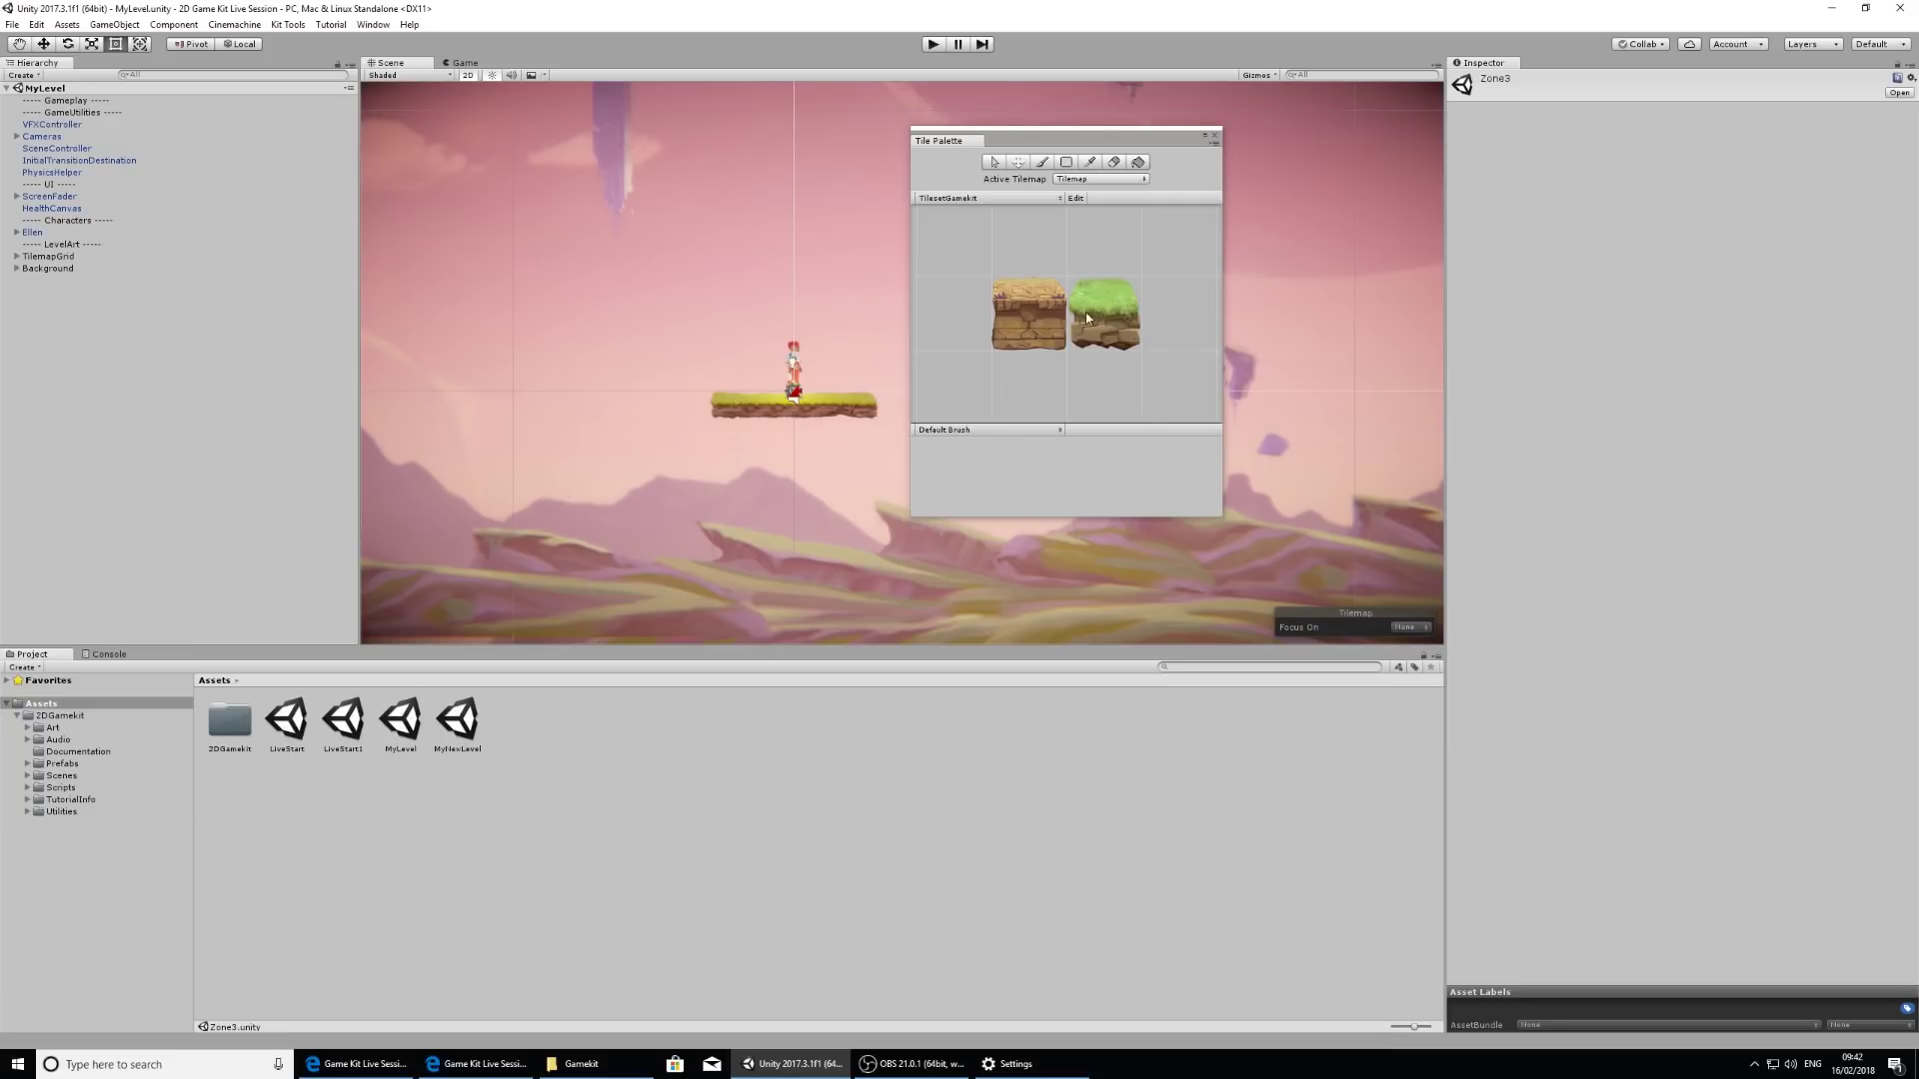
pyautogui.moveTo(1076, 139); pyautogui.dragTo(1553, 126)
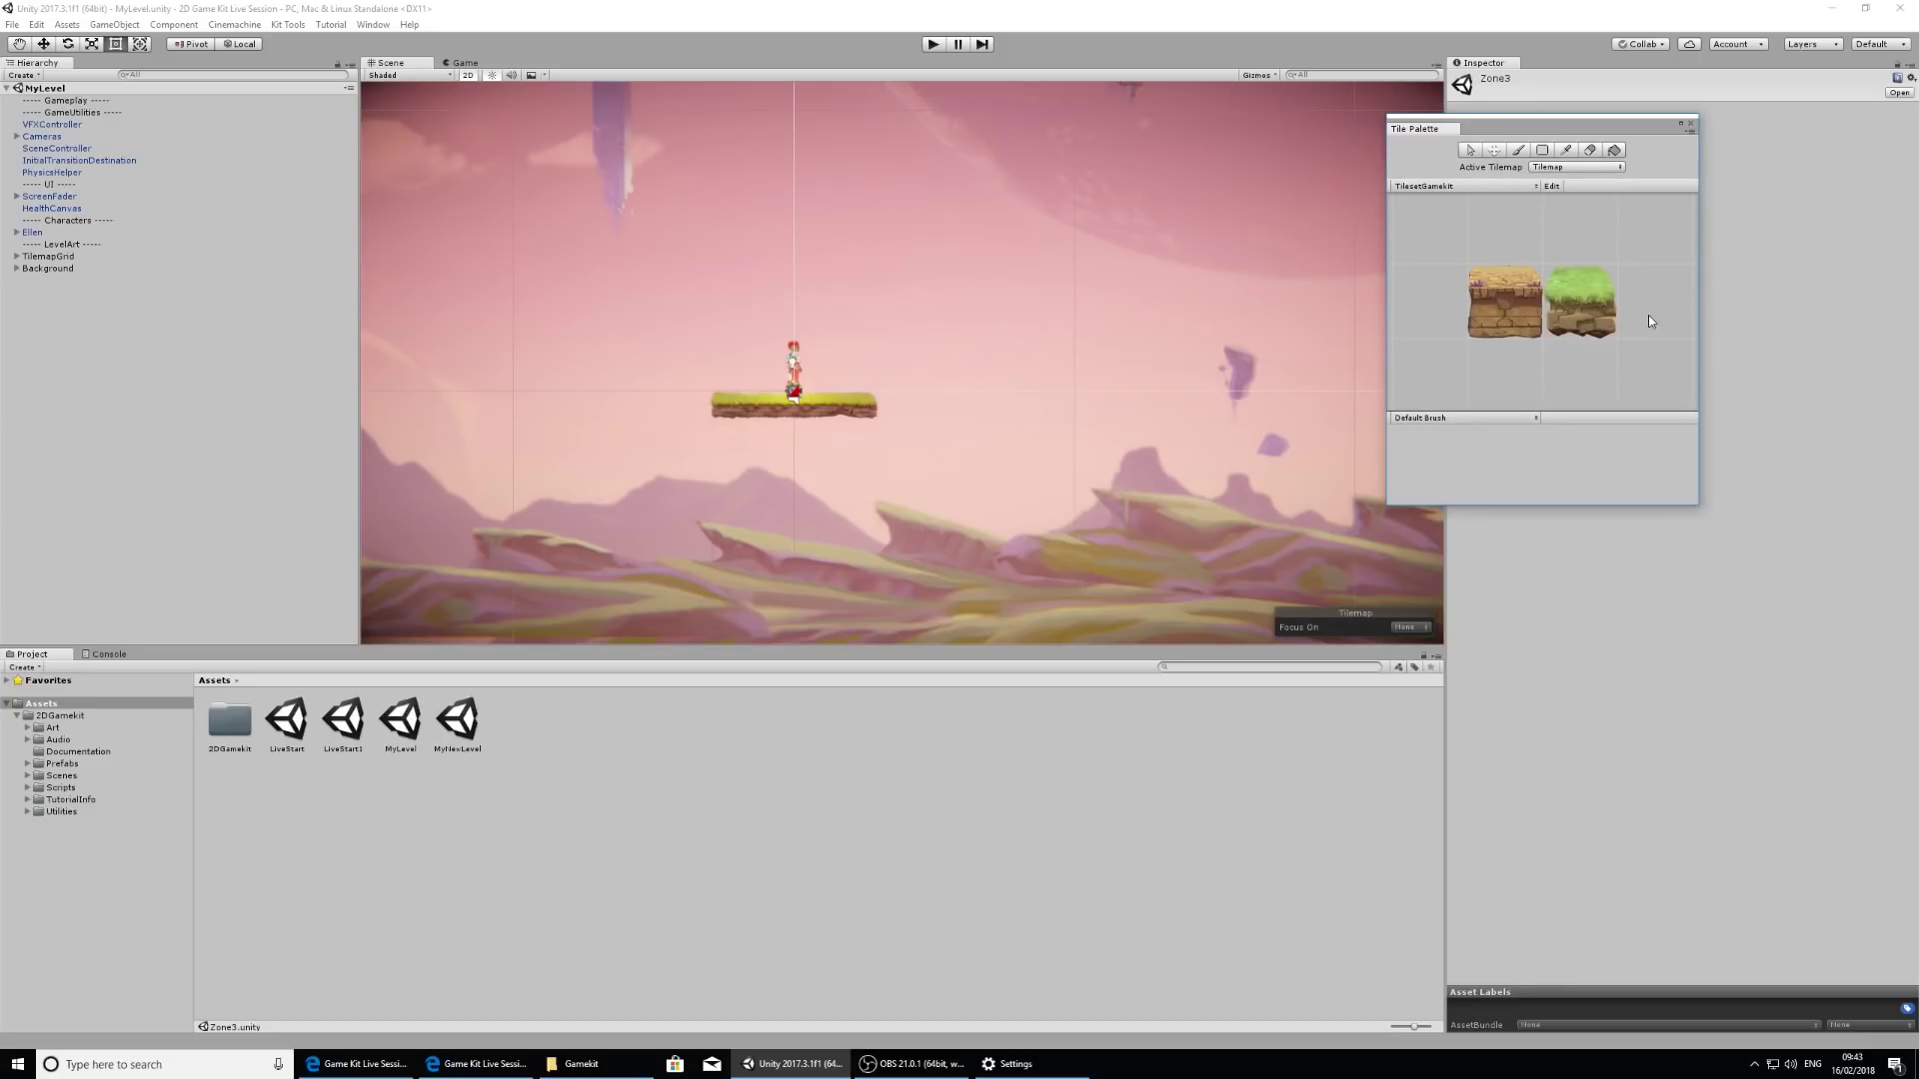
# Step: Paint grass-topped rock tiles around the platform to form thick stepped terrain rising to a tall block, extended leftward behind Ellen
pyautogui.click(1586, 302)
pyautogui.moveTo(726, 438)
pyautogui.mouseDown()
pyautogui.moveTo(870, 438)
pyautogui.moveTo(987, 392)
pyautogui.moveTo(896, 376)
pyautogui.mouseUp()
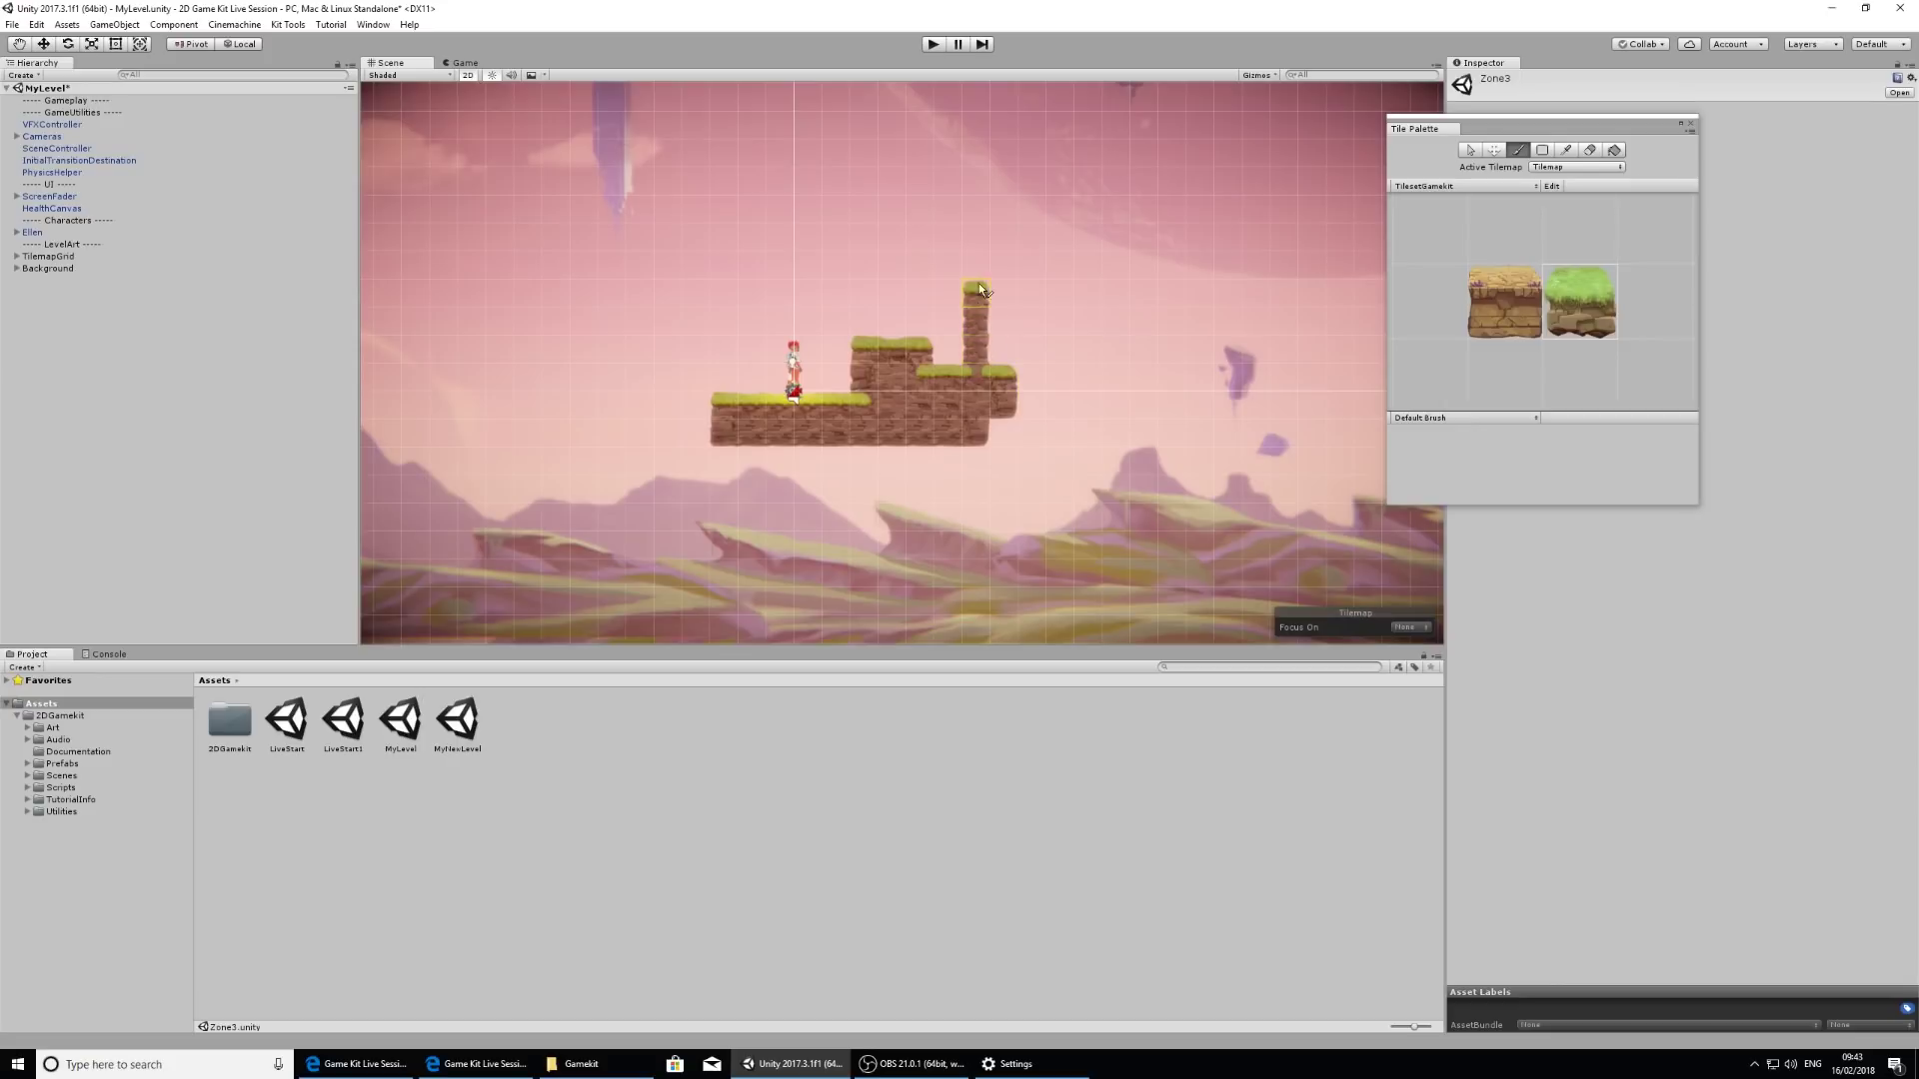
pyautogui.moveTo(1015, 310); pyautogui.dragTo(1033, 430)
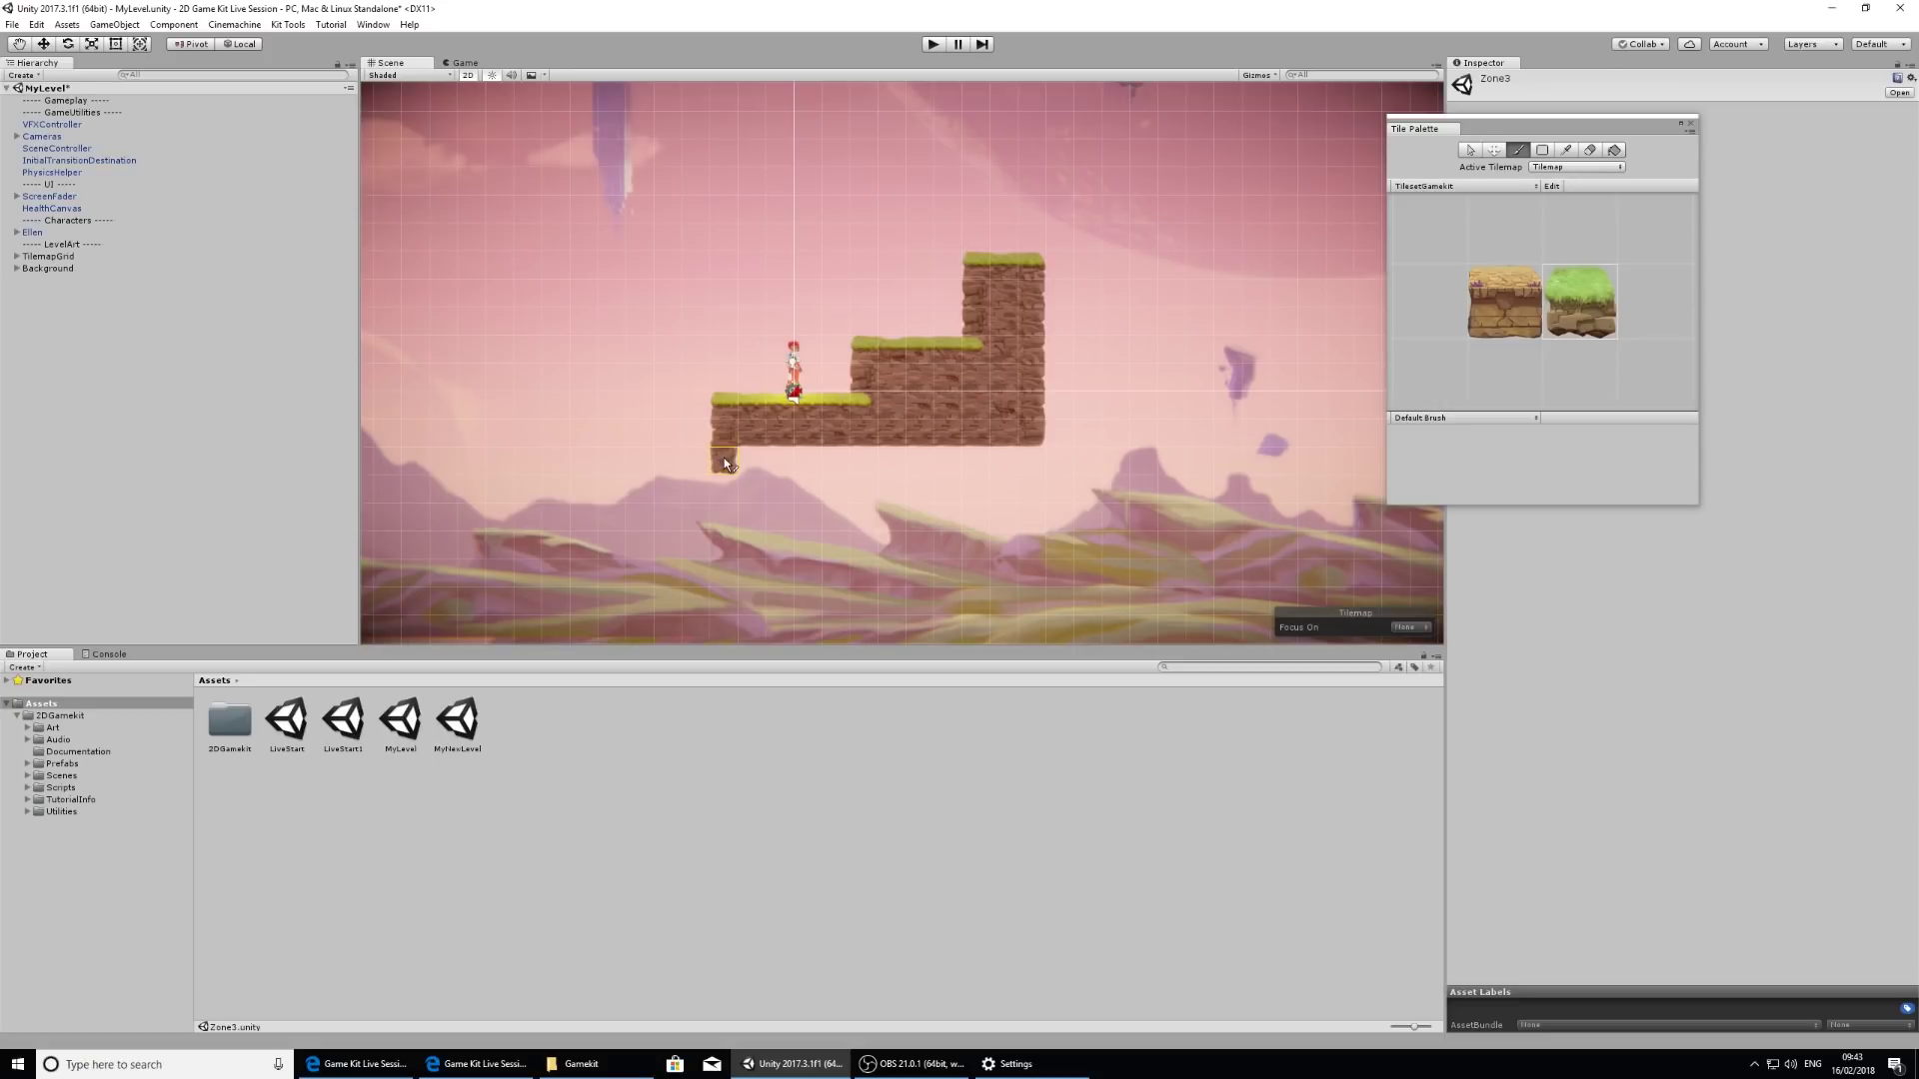
pyautogui.moveTo(983, 468)
pyautogui.mouseDown()
pyautogui.moveTo(1041, 457)
pyautogui.moveTo(1072, 272)
pyautogui.mouseUp()
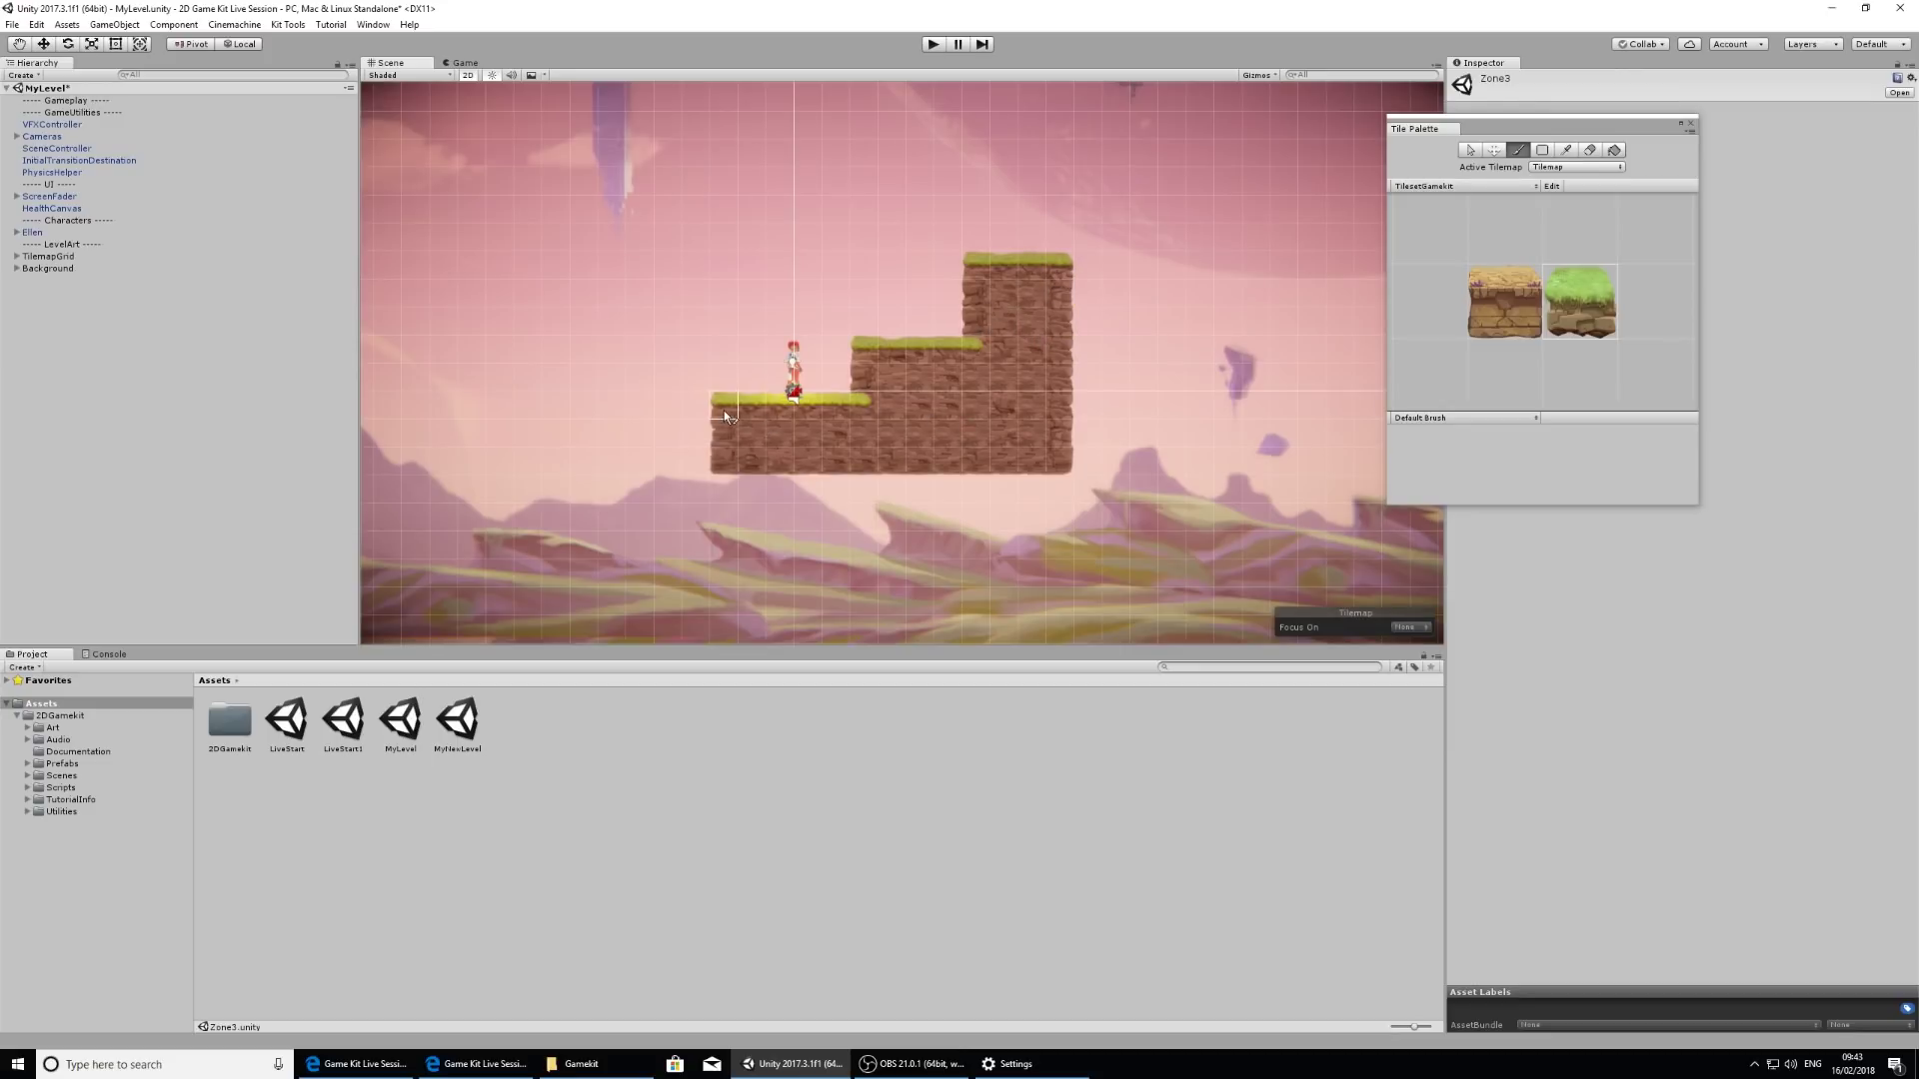
pyautogui.moveTo(609, 468)
pyautogui.mouseDown()
pyautogui.moveTo(700, 445)
pyautogui.moveTo(634, 430)
pyautogui.mouseUp()
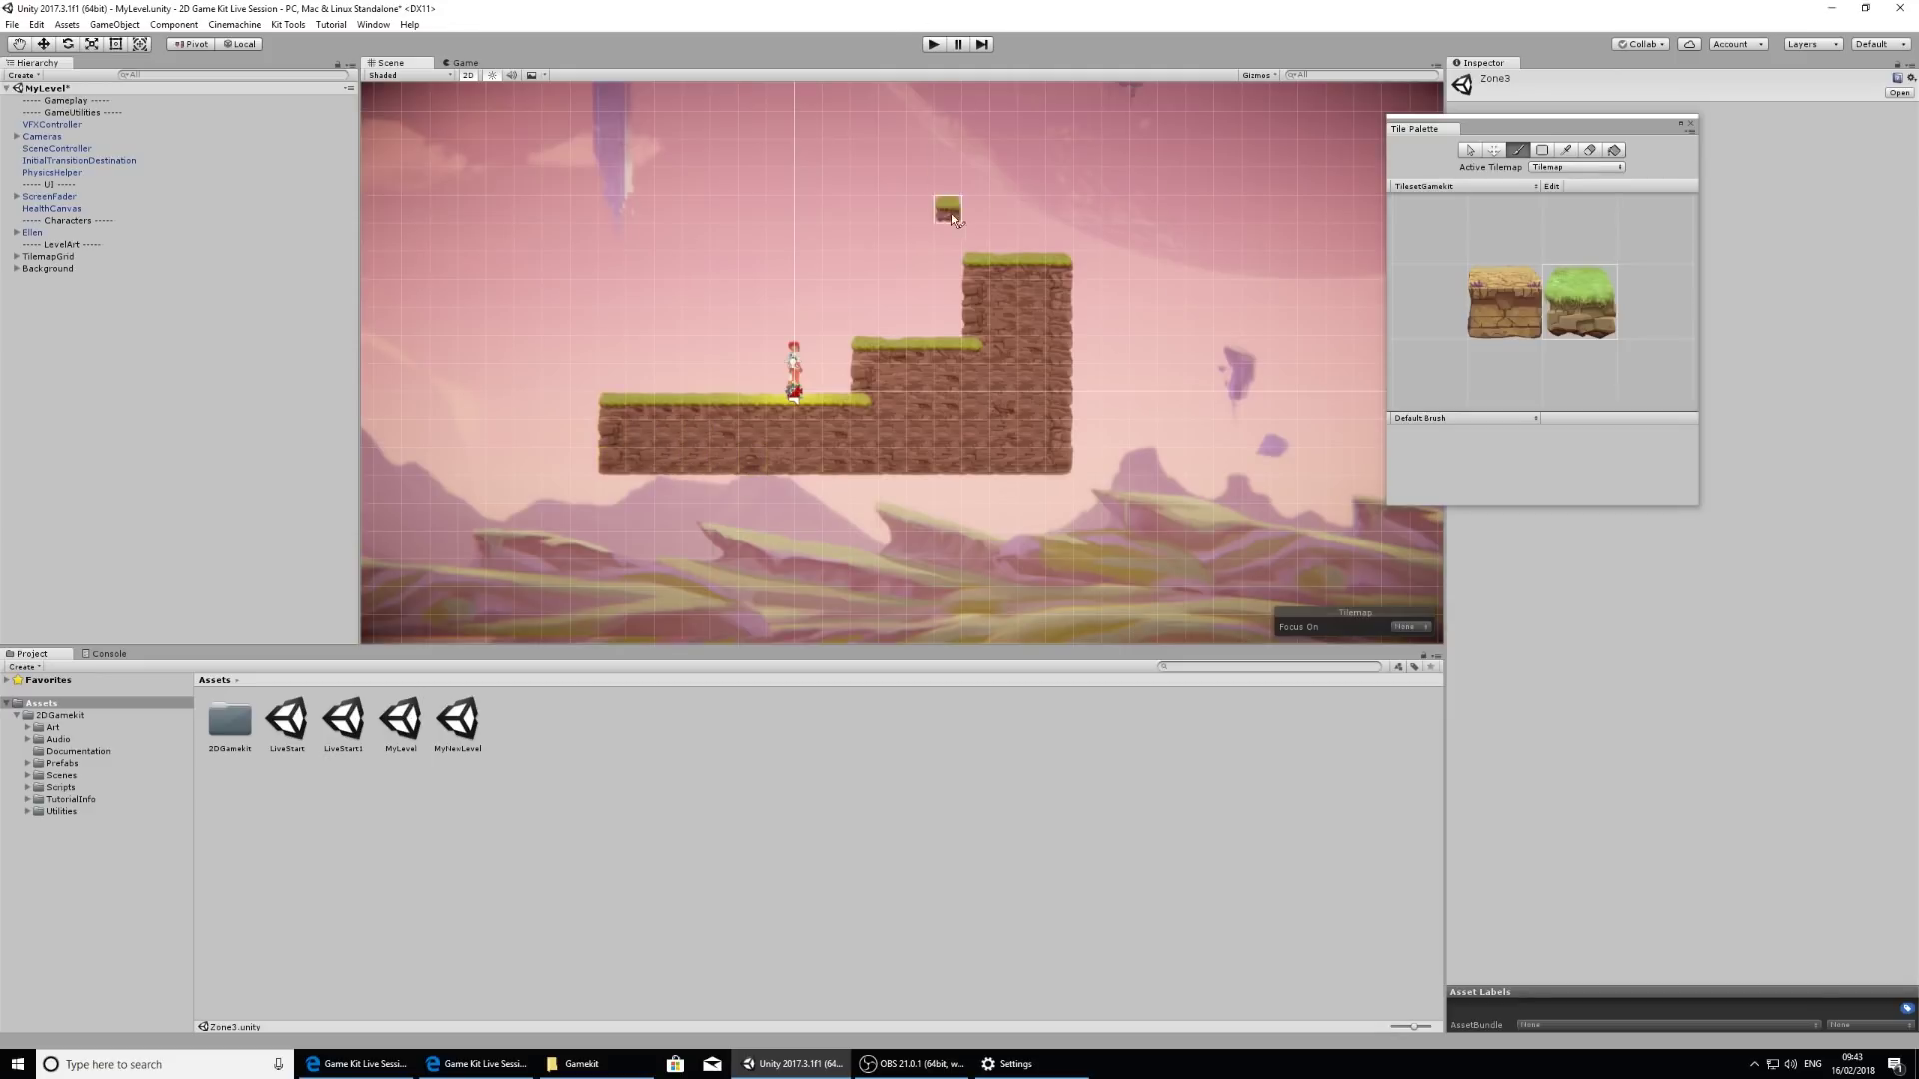
# Step: Playtest the stepped terrain by running and jumping Ellen up to its highest ledge, stop playing and close the Tile Palette
pyautogui.click(935, 46)
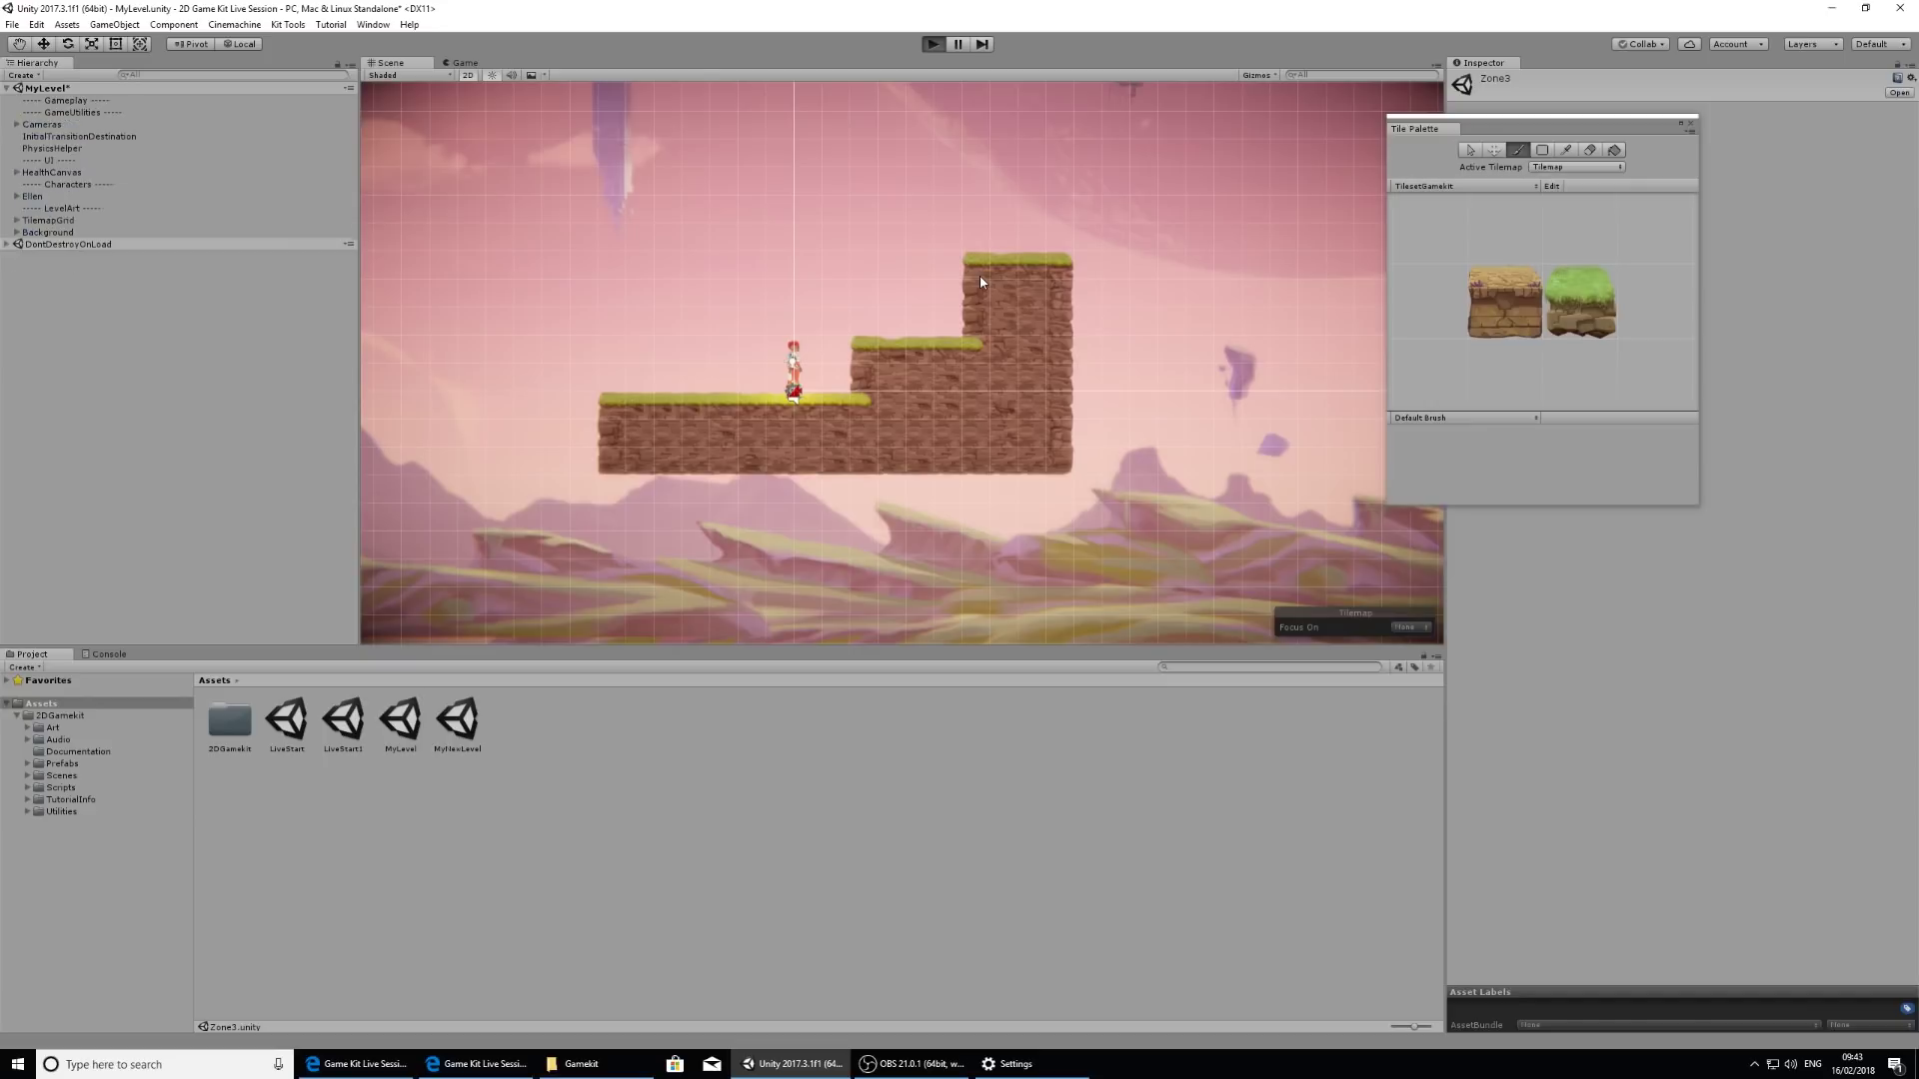
pyautogui.press('d')
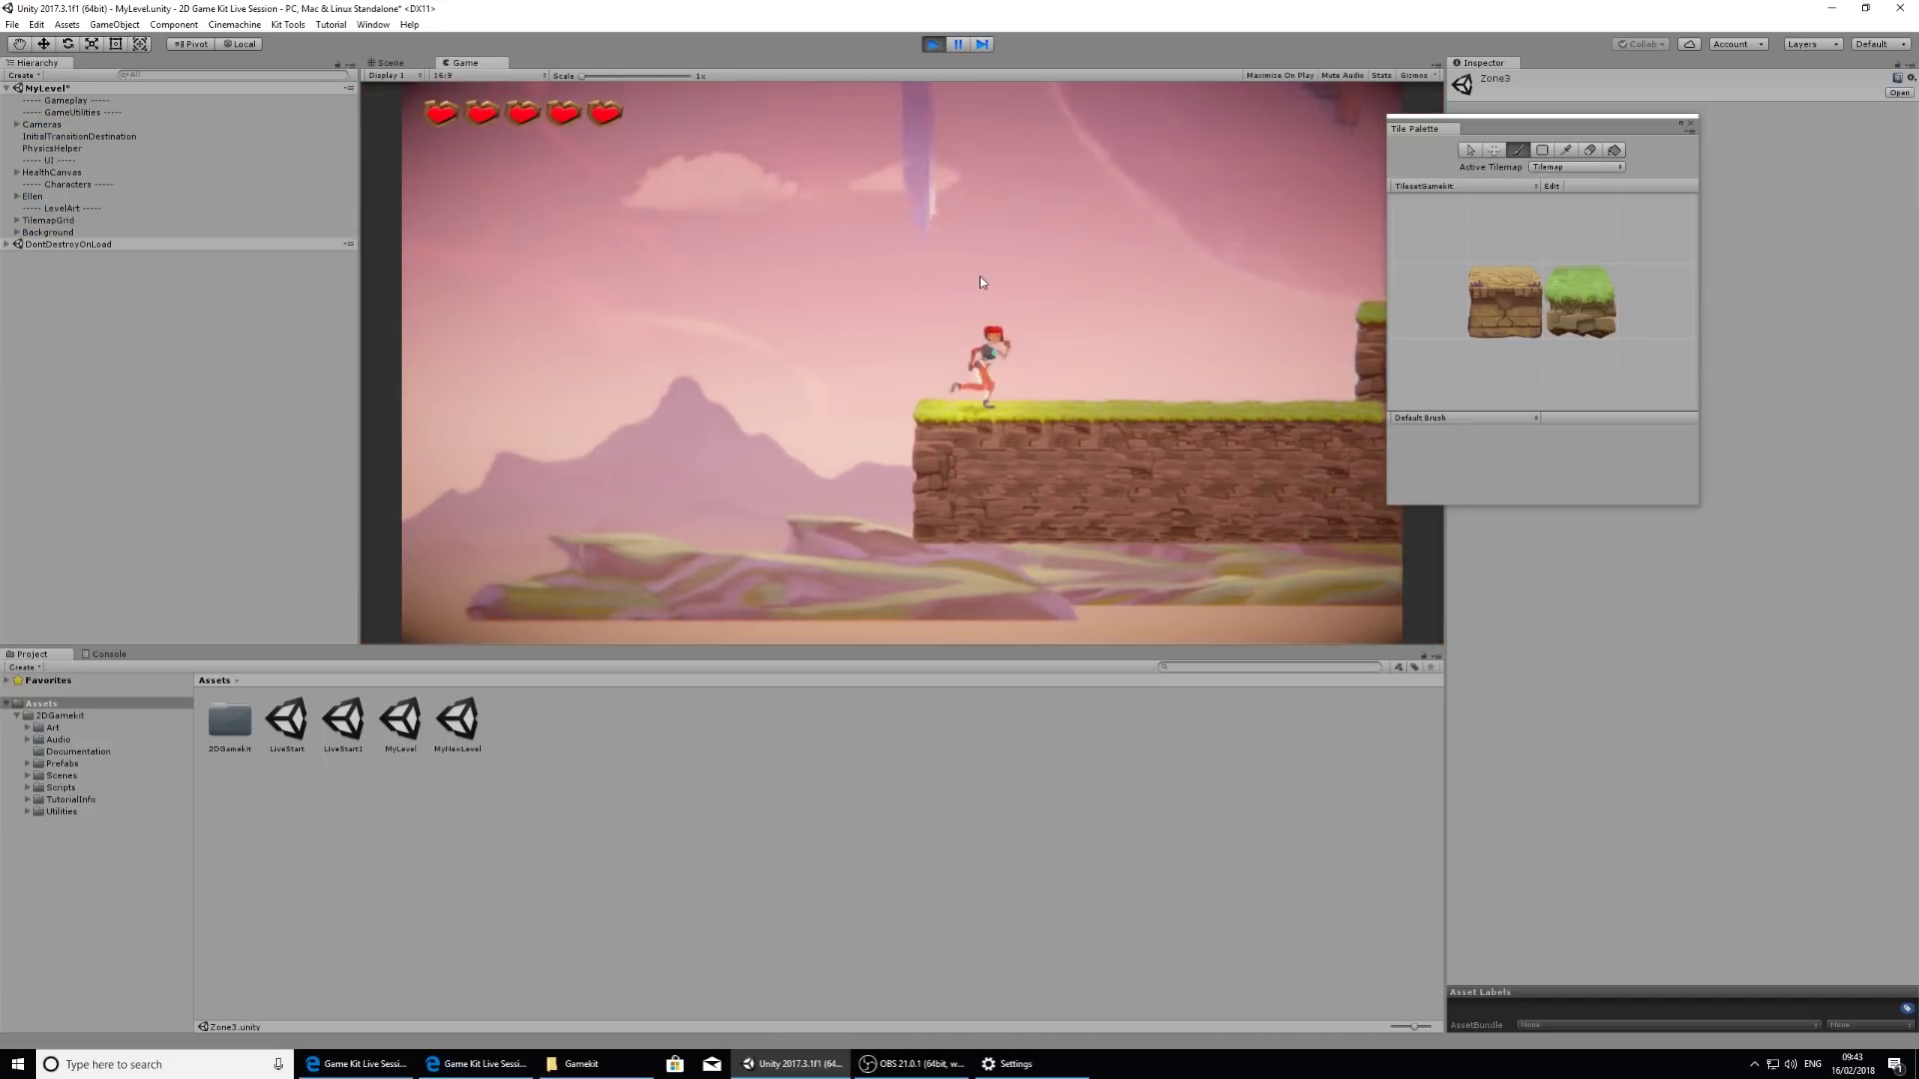
pyautogui.press('space')
pyautogui.press('space')
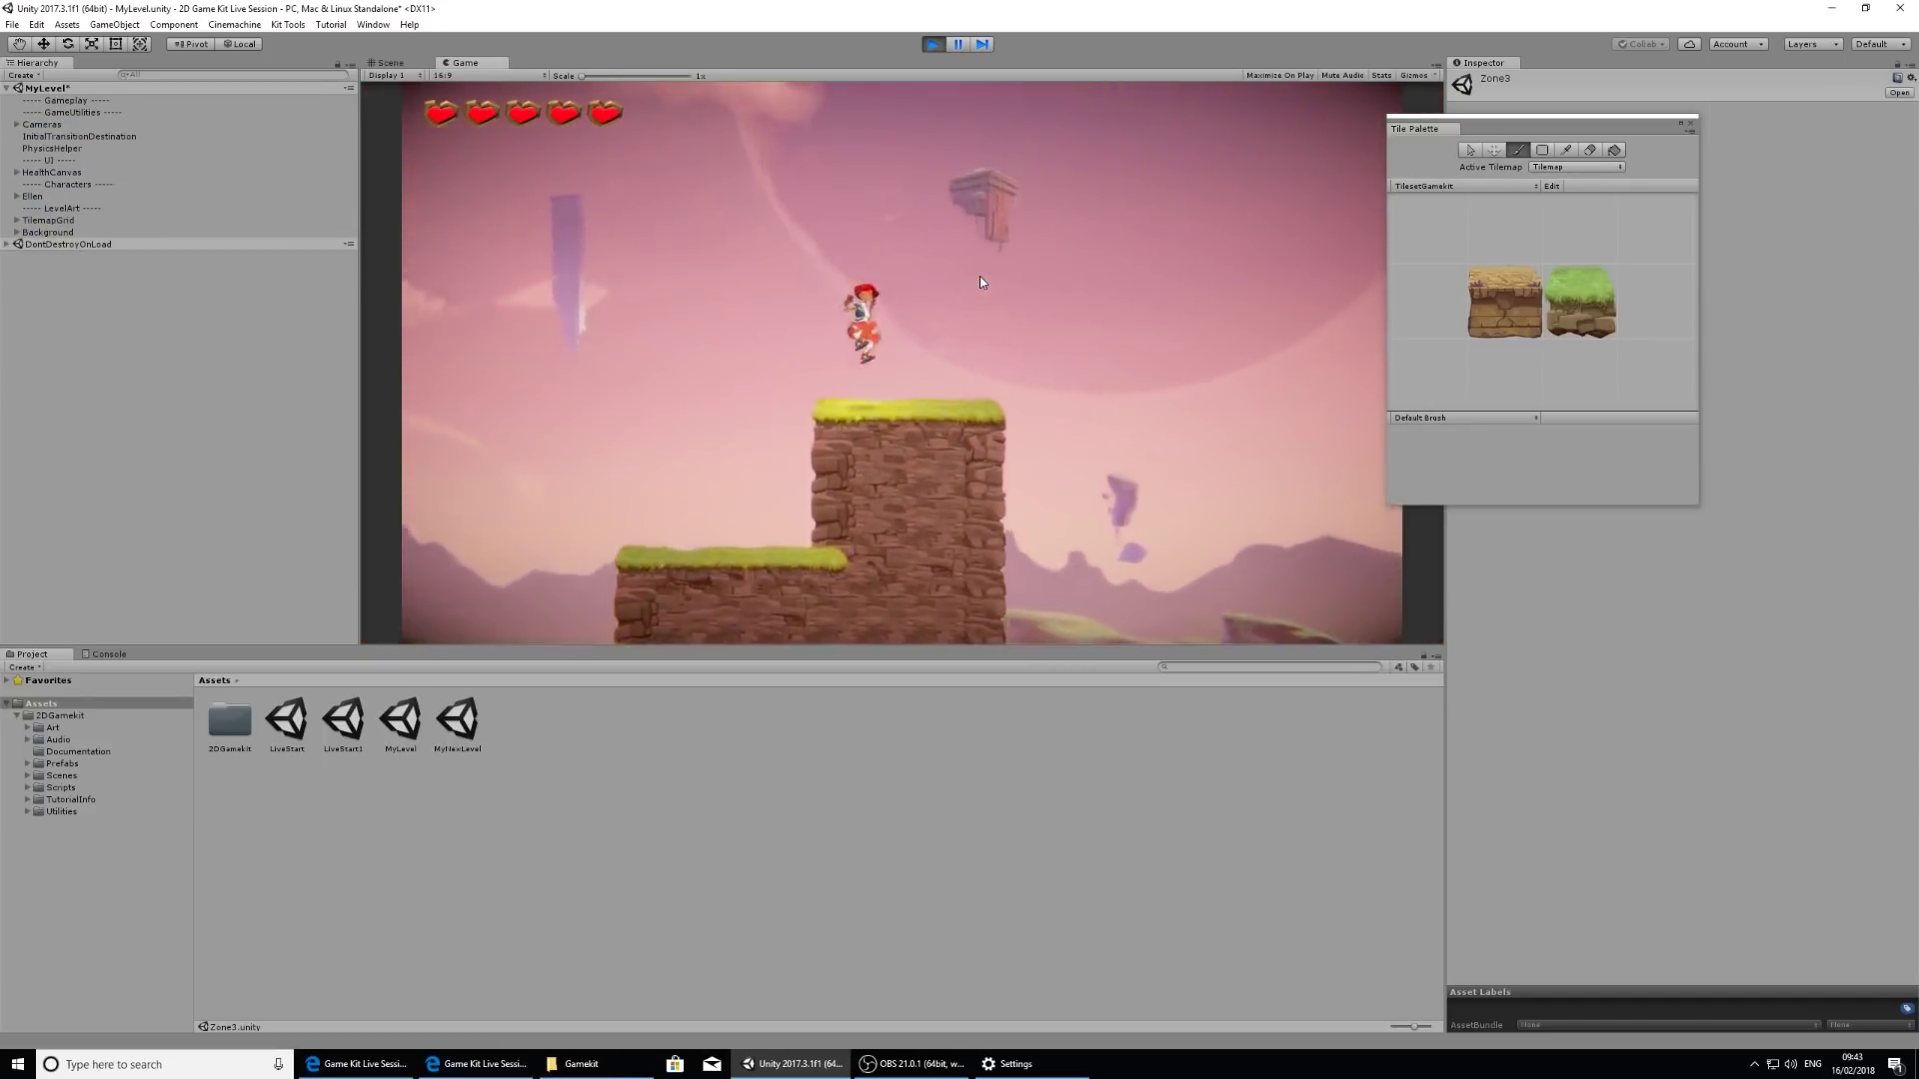
pyautogui.click(934, 44)
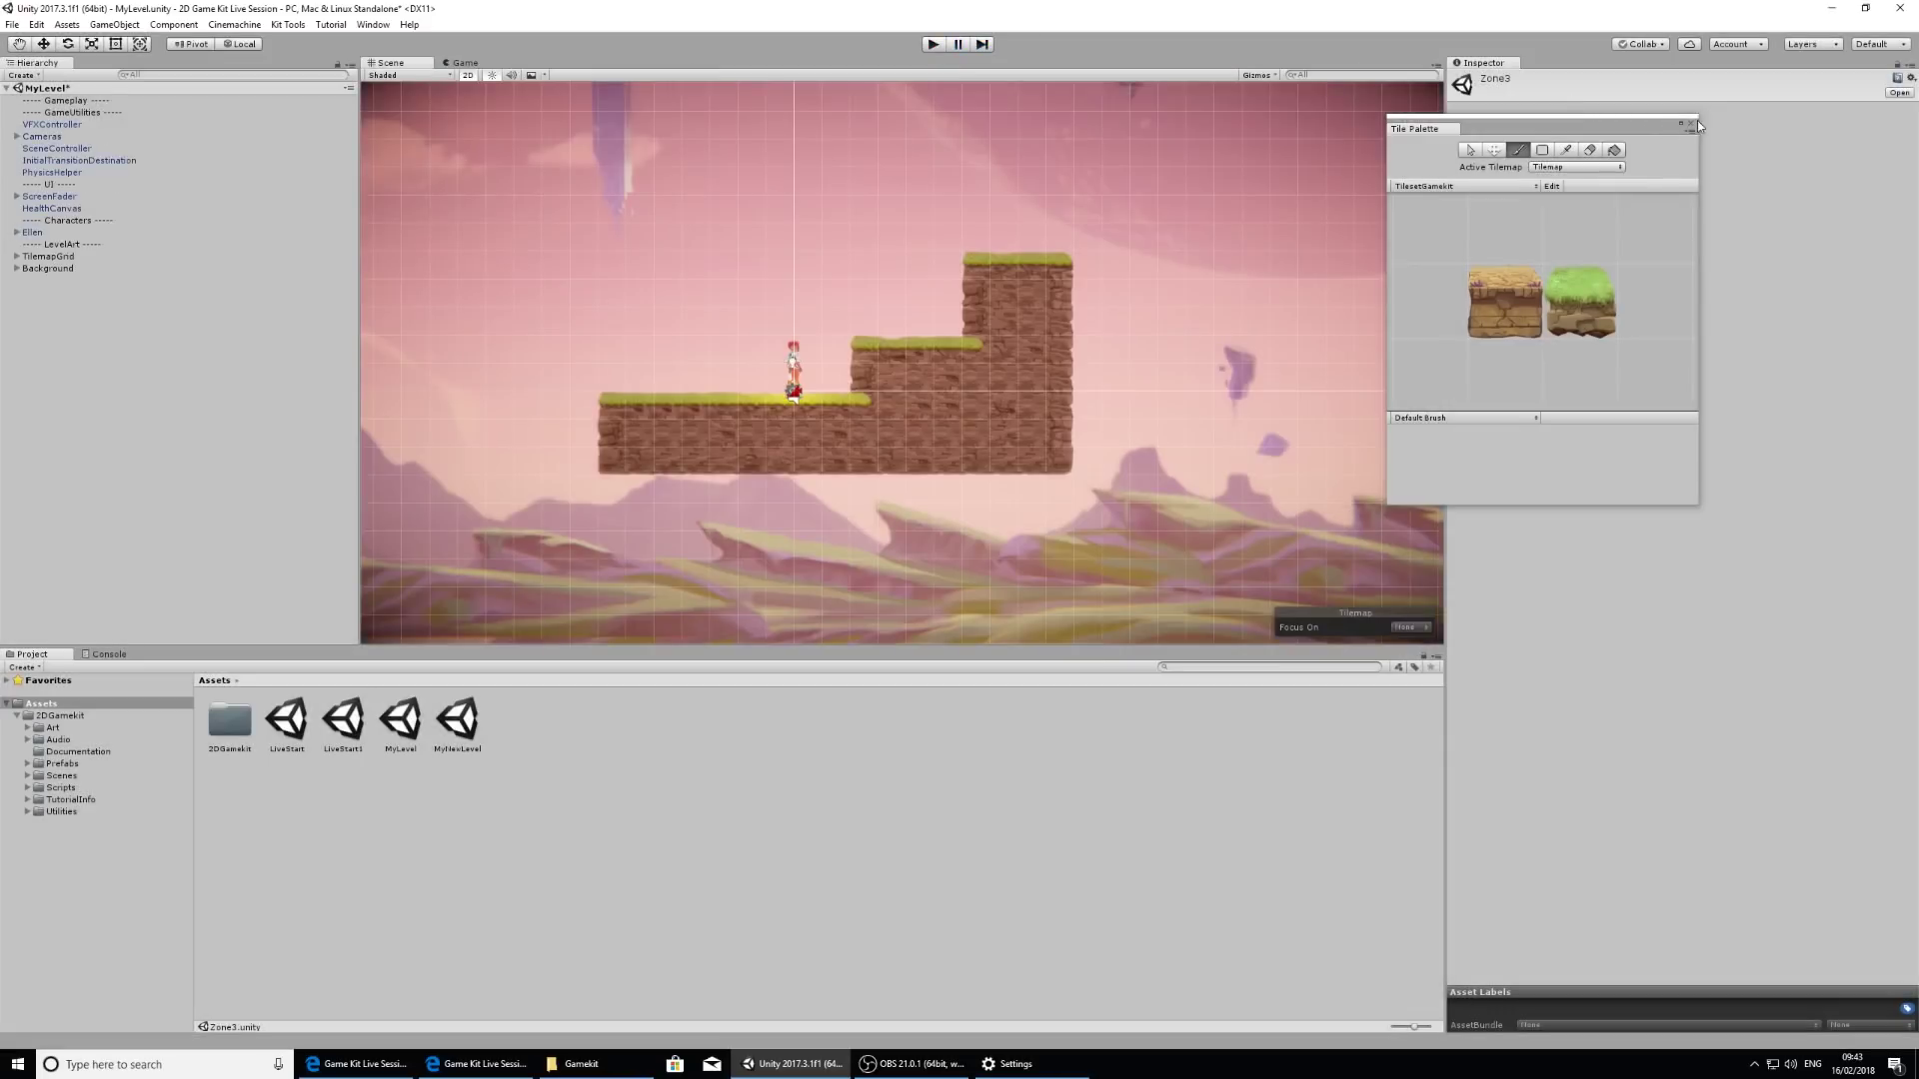
pyautogui.click(1690, 125)
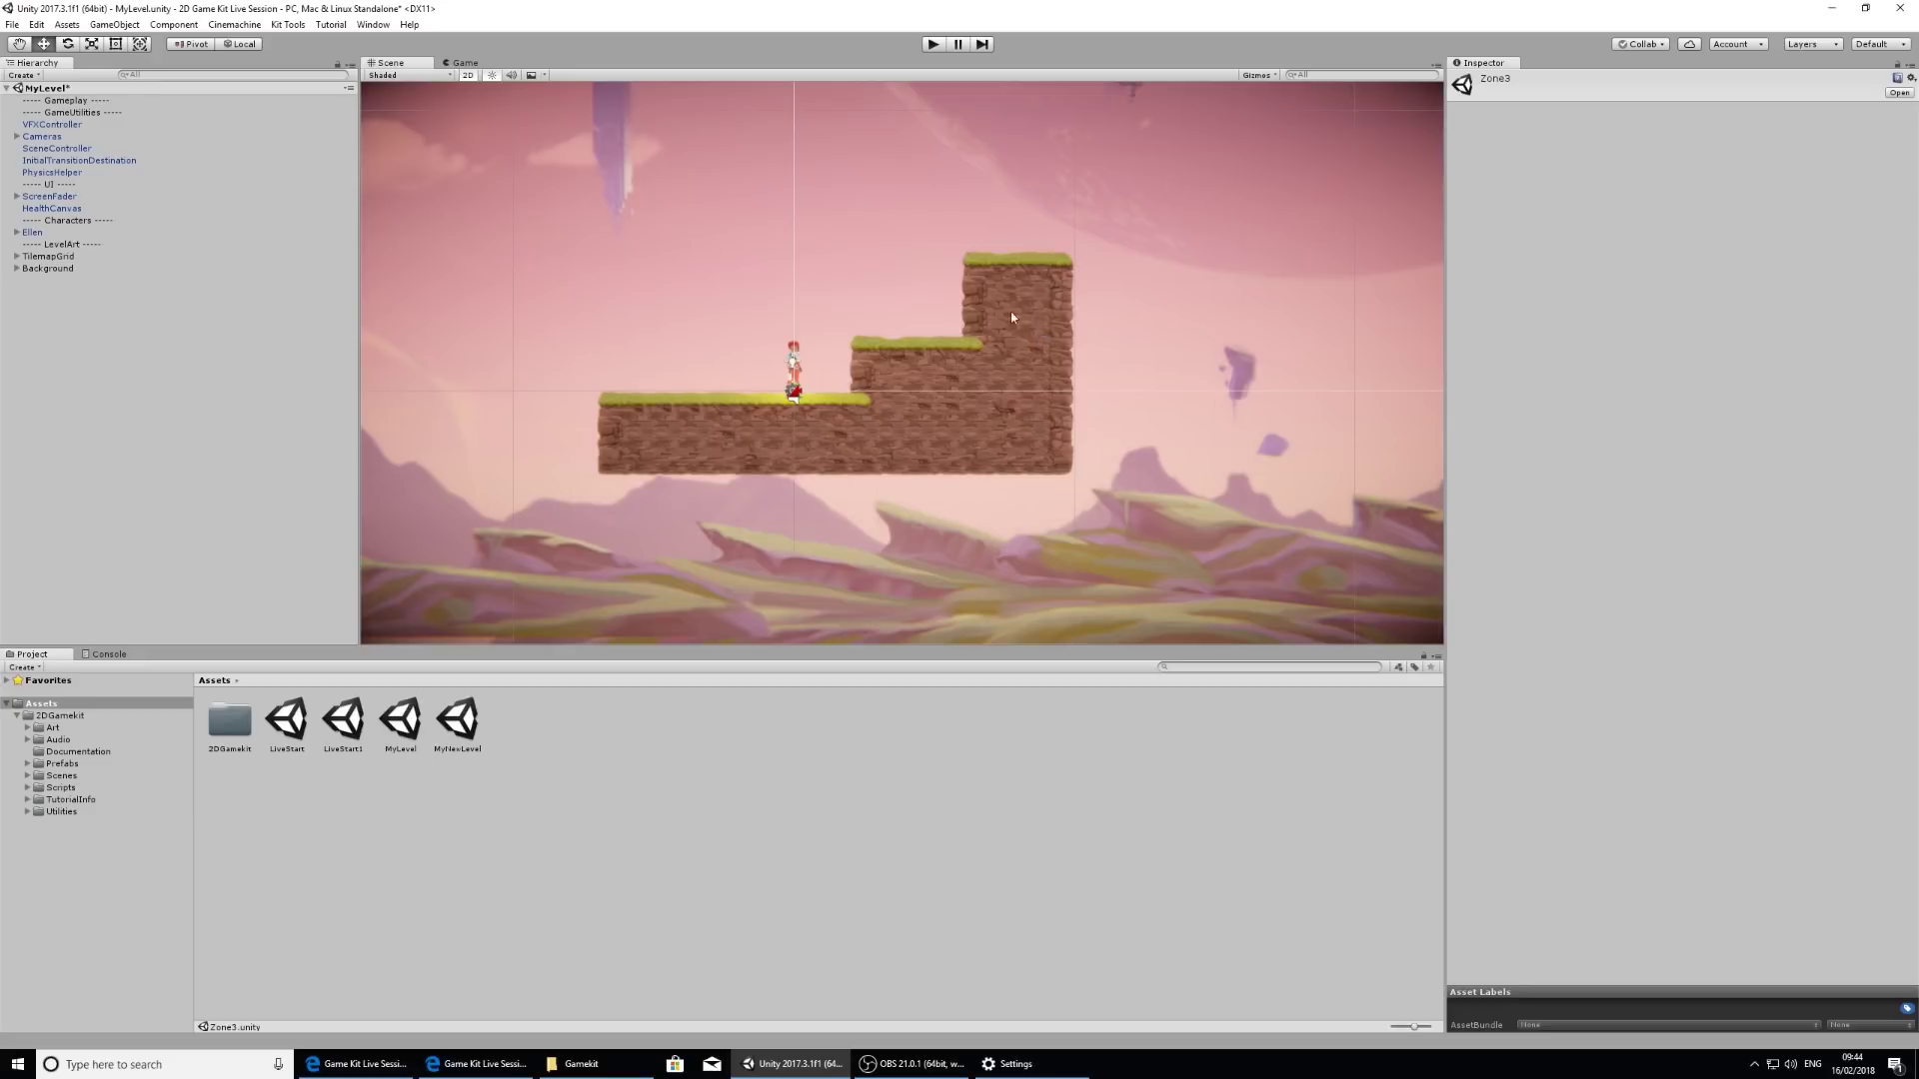
# Step: Dock the Hierarchy between the Scene view and the Inspector, and narrow it to enlarge the Scene view
pyautogui.moveTo(1025, 300); pyautogui.dragTo(913, 354, button='middle')
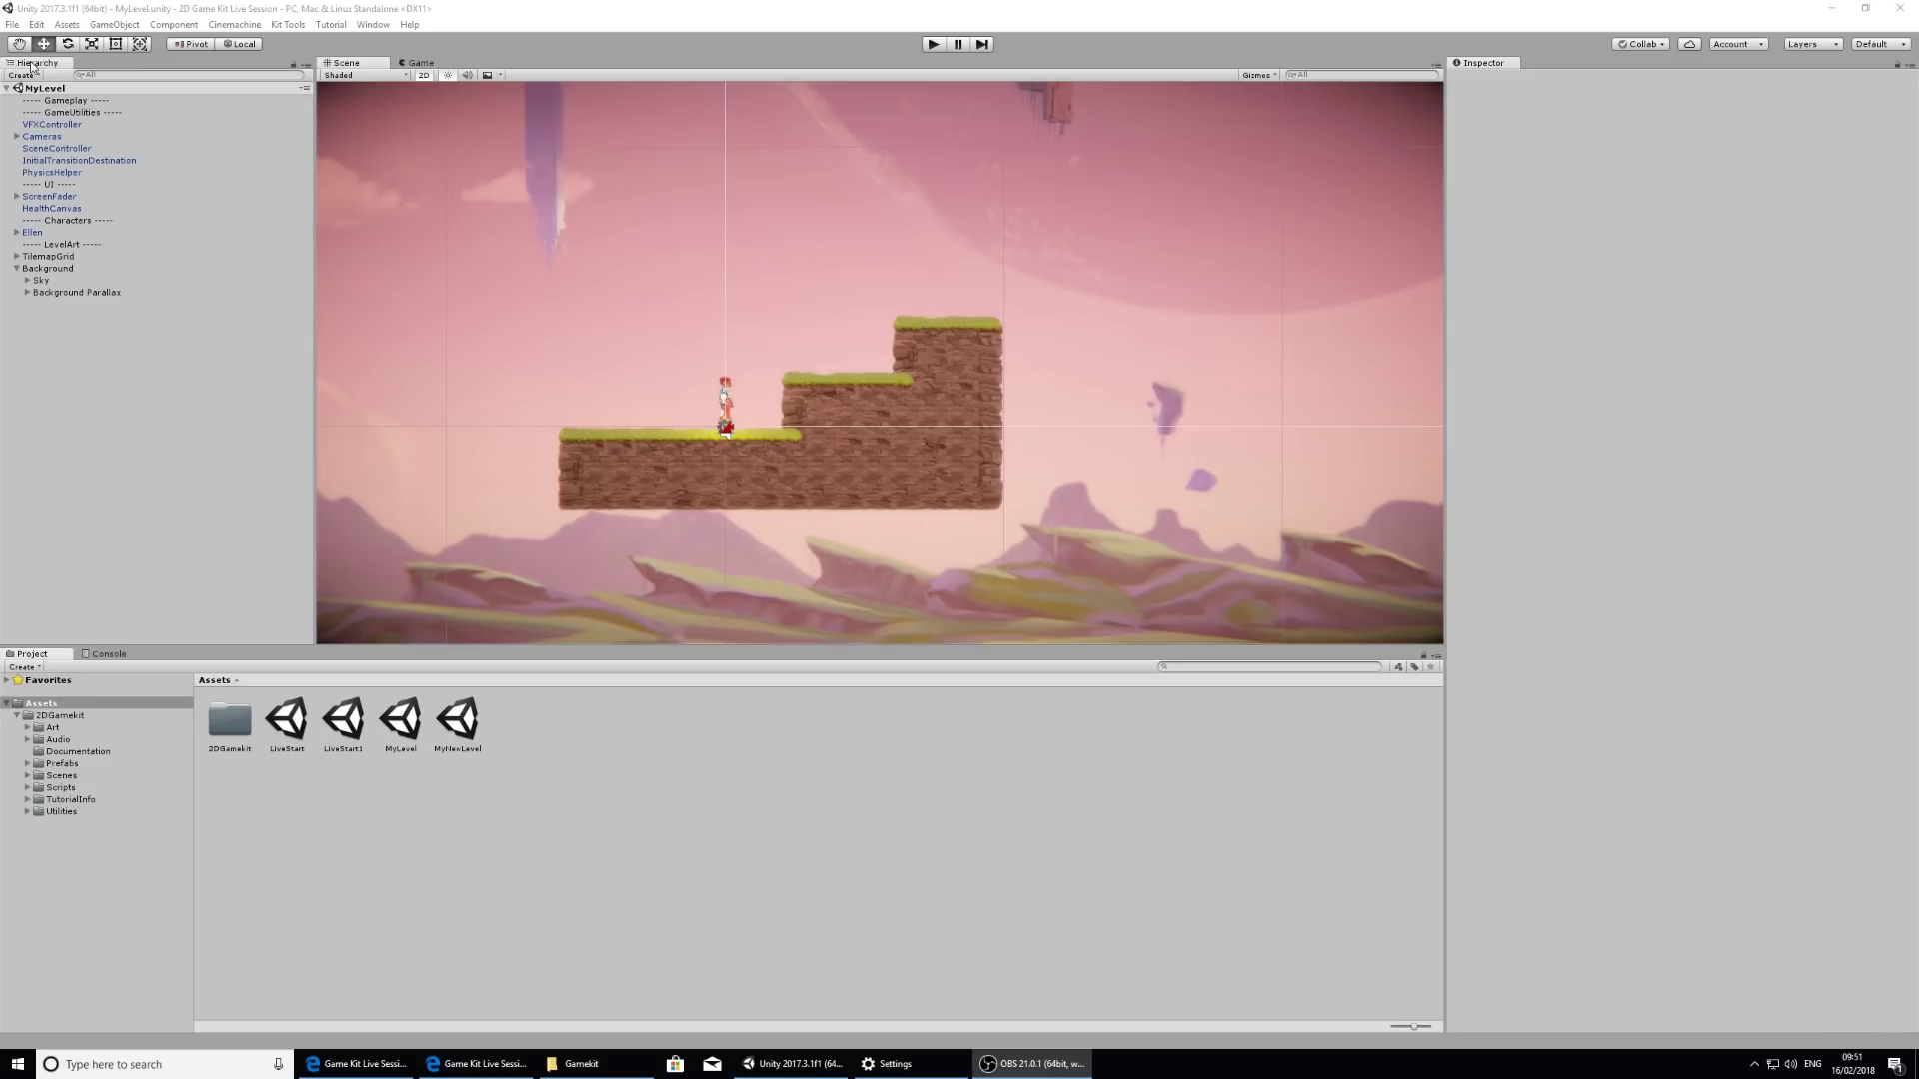
pyautogui.moveTo(35, 66); pyautogui.dragTo(683, 156)
pyautogui.moveTo(1185, 196); pyautogui.dragTo(1343, 337)
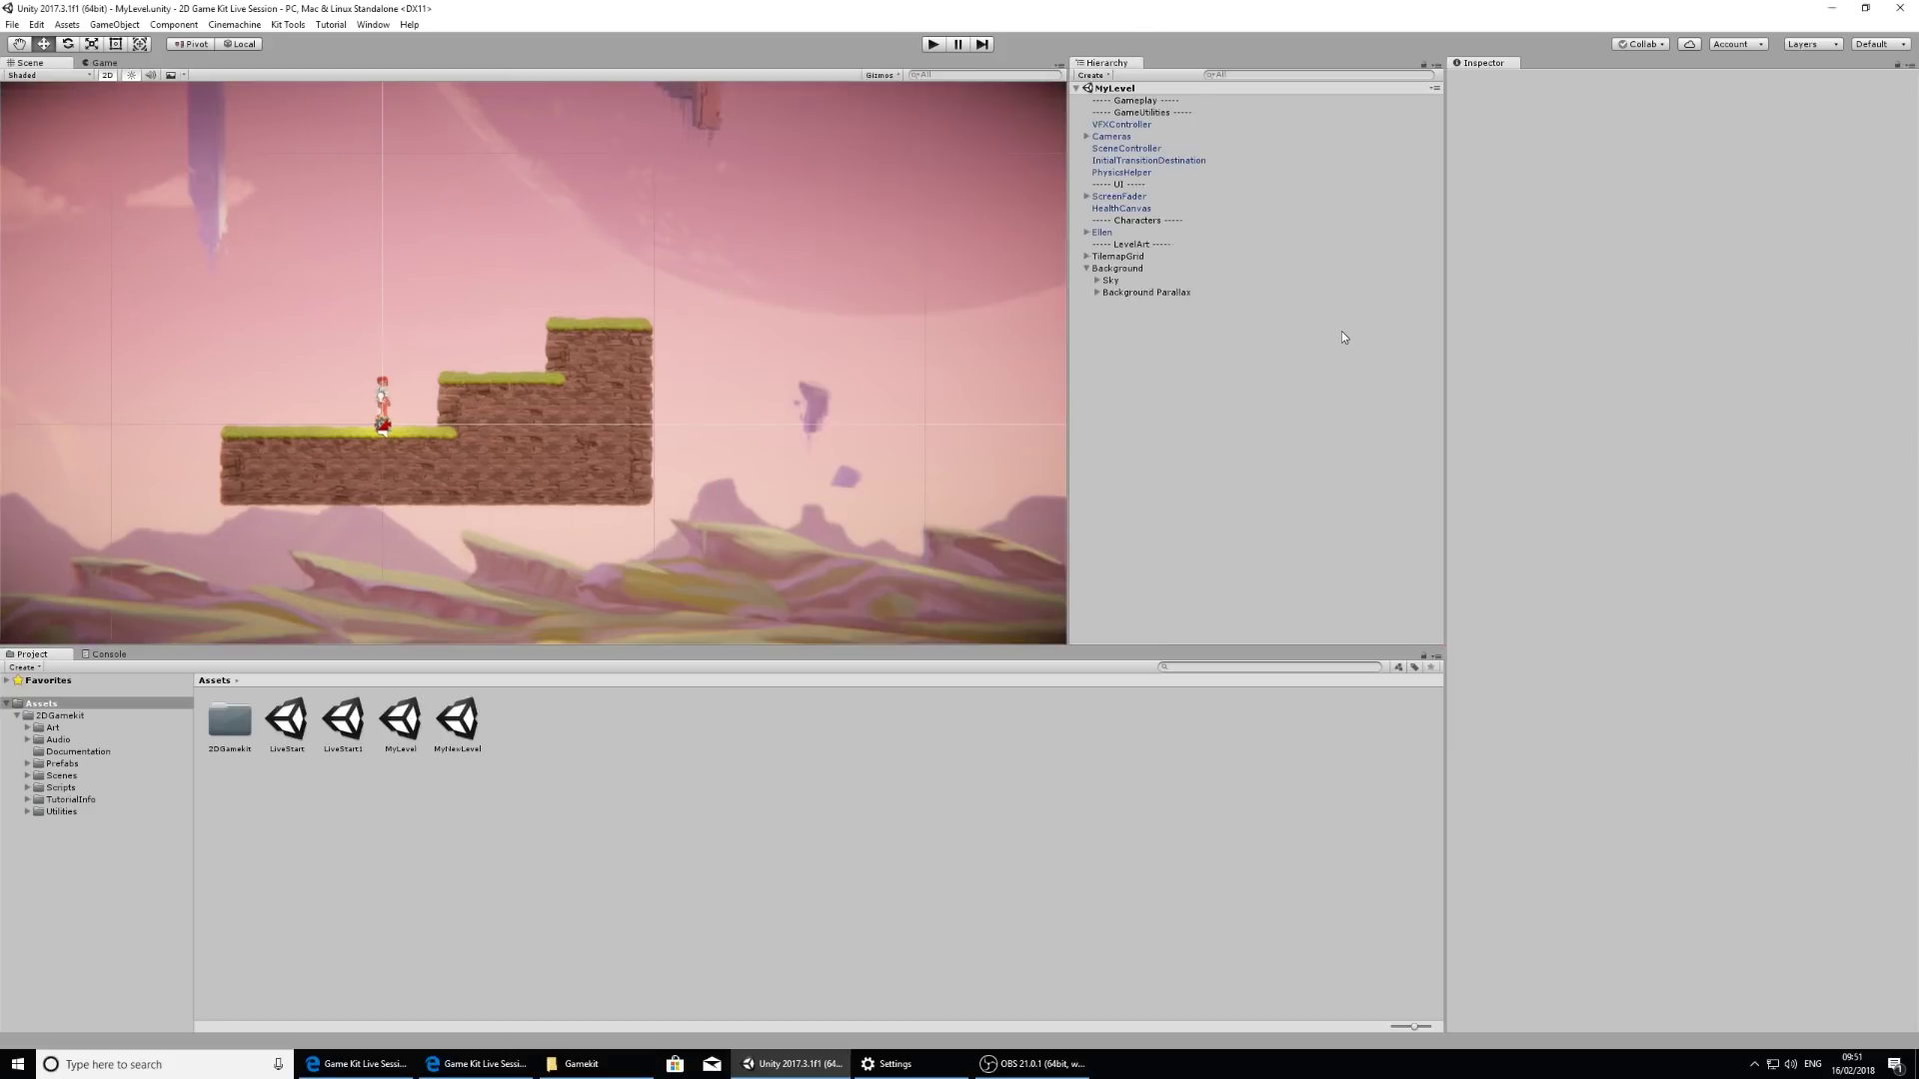
pyautogui.moveTo(1065, 357); pyautogui.dragTo(1237, 350)
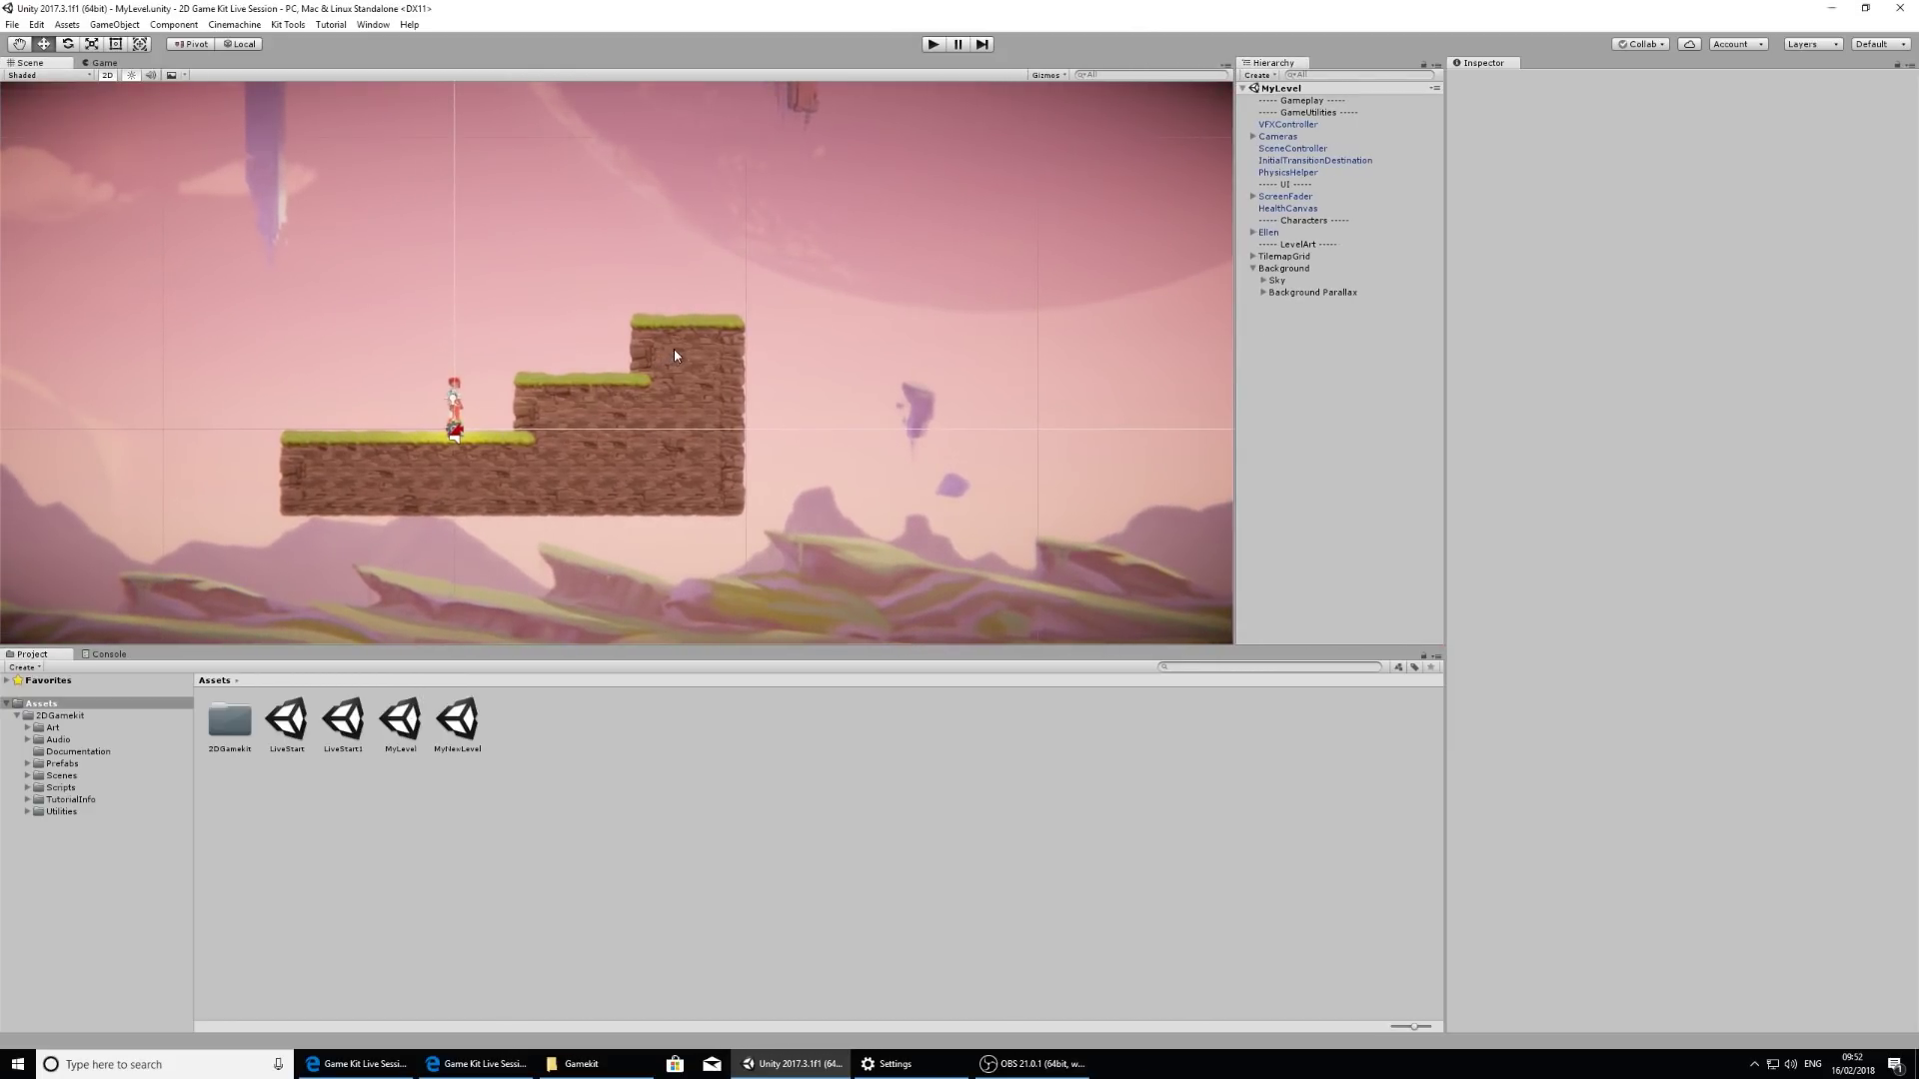
# Step: Look through the Documentation and Scenes folders of the 2DGamekit assets
pyautogui.moveTo(610, 318); pyautogui.dragTo(834, 213, button='middle')
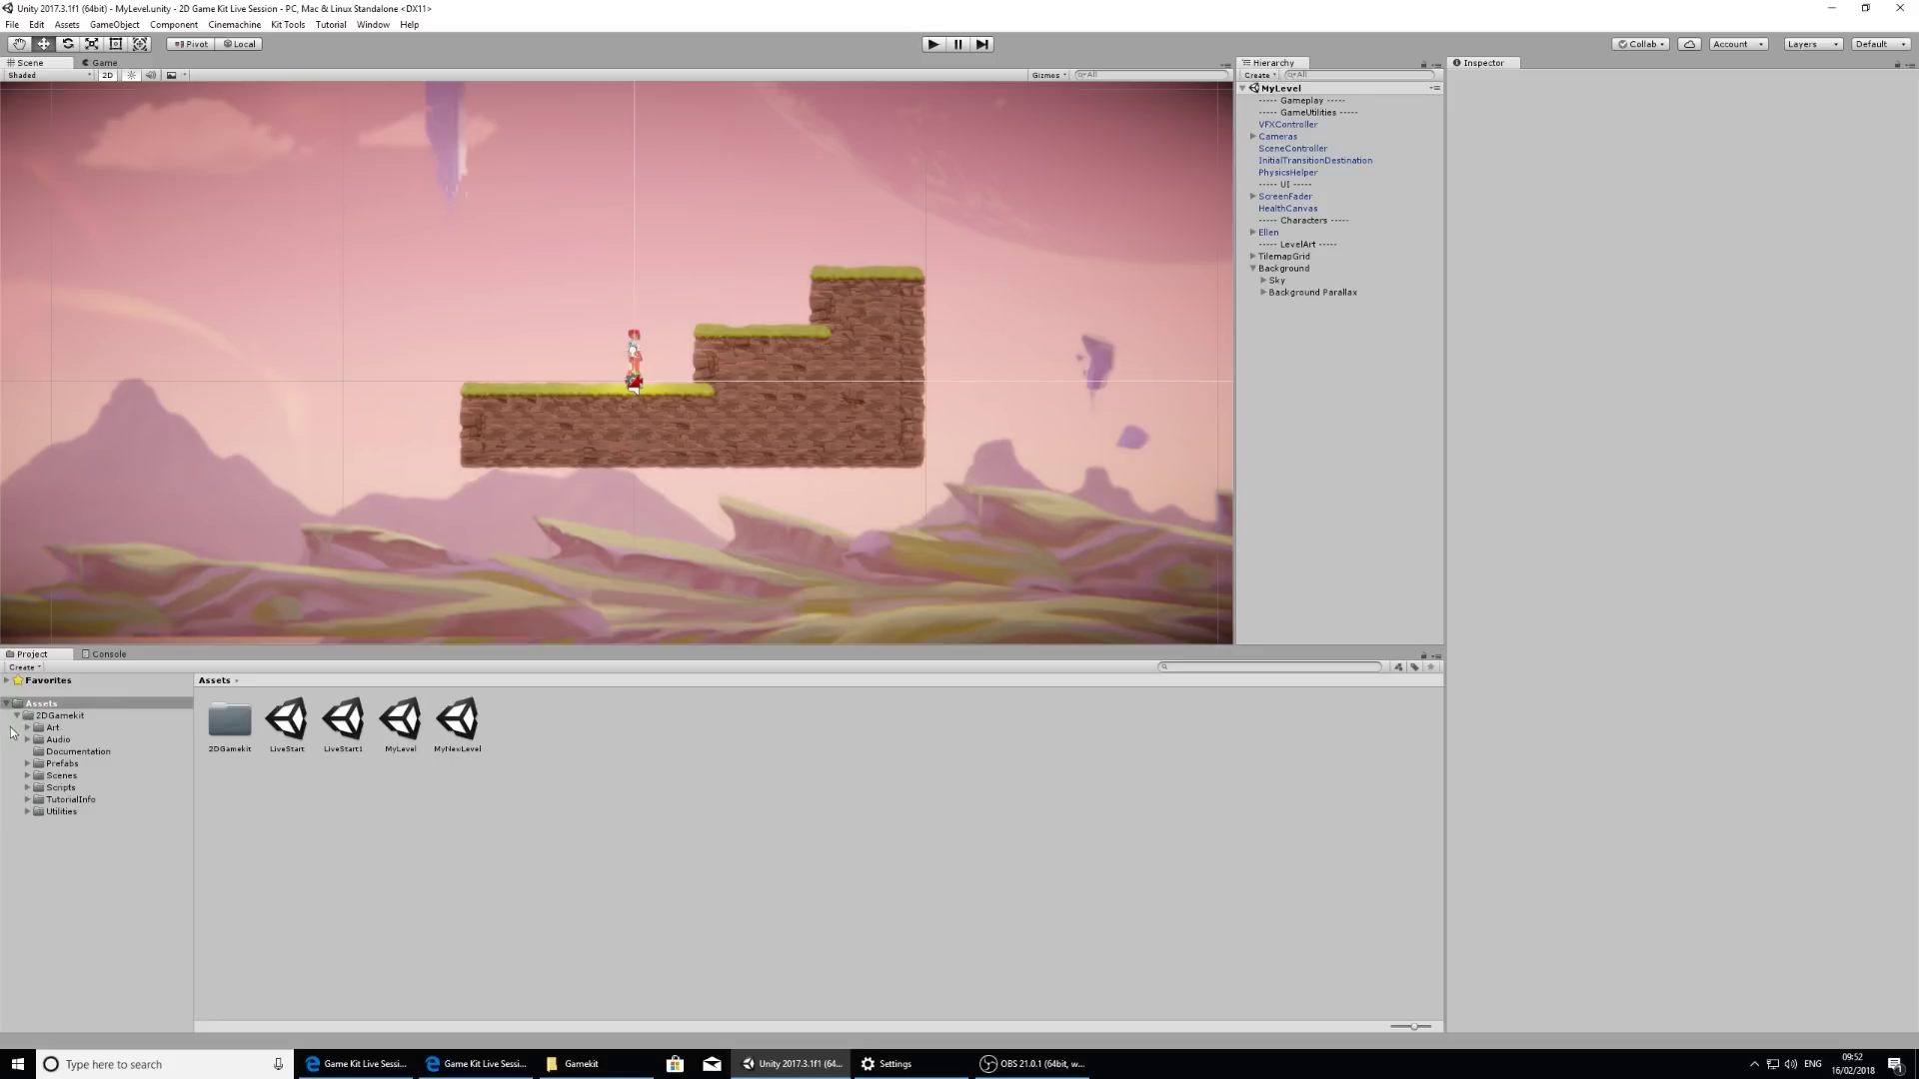
pyautogui.click(92, 754)
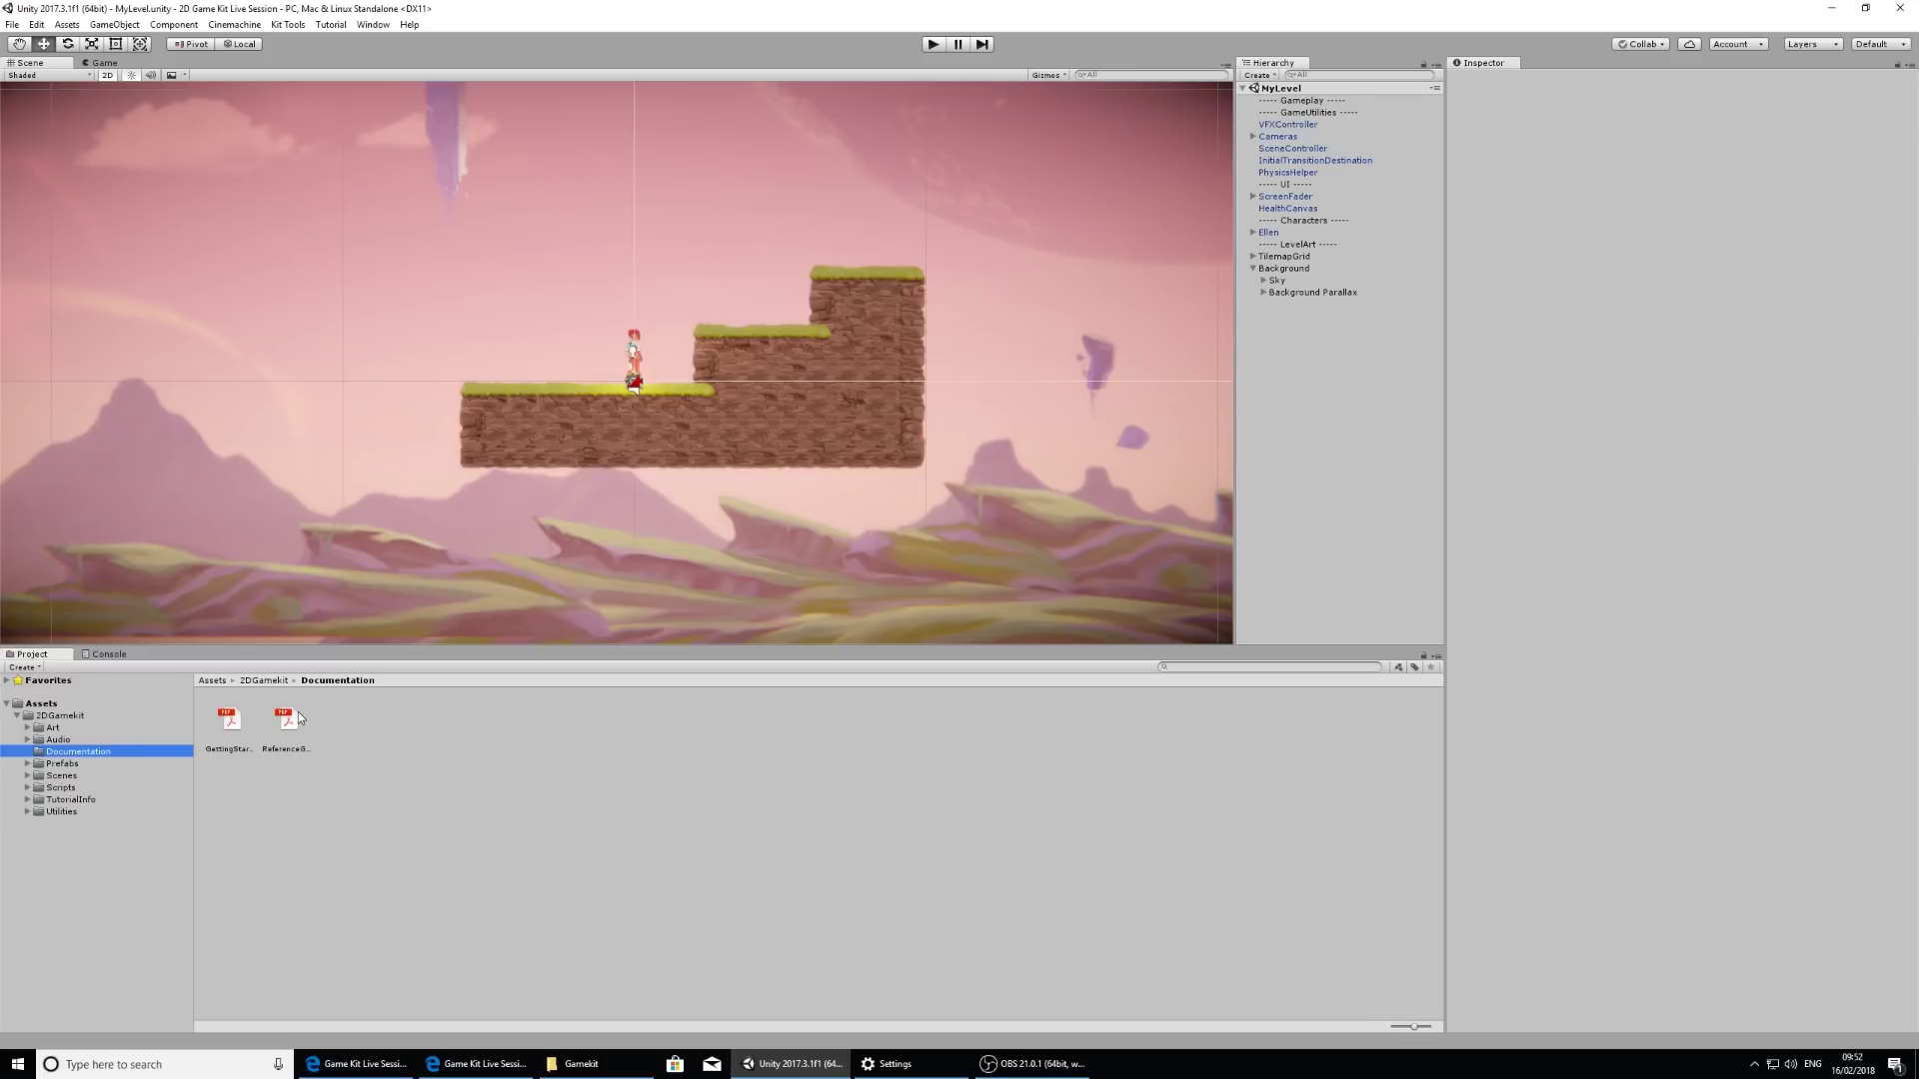
pyautogui.click(55, 776)
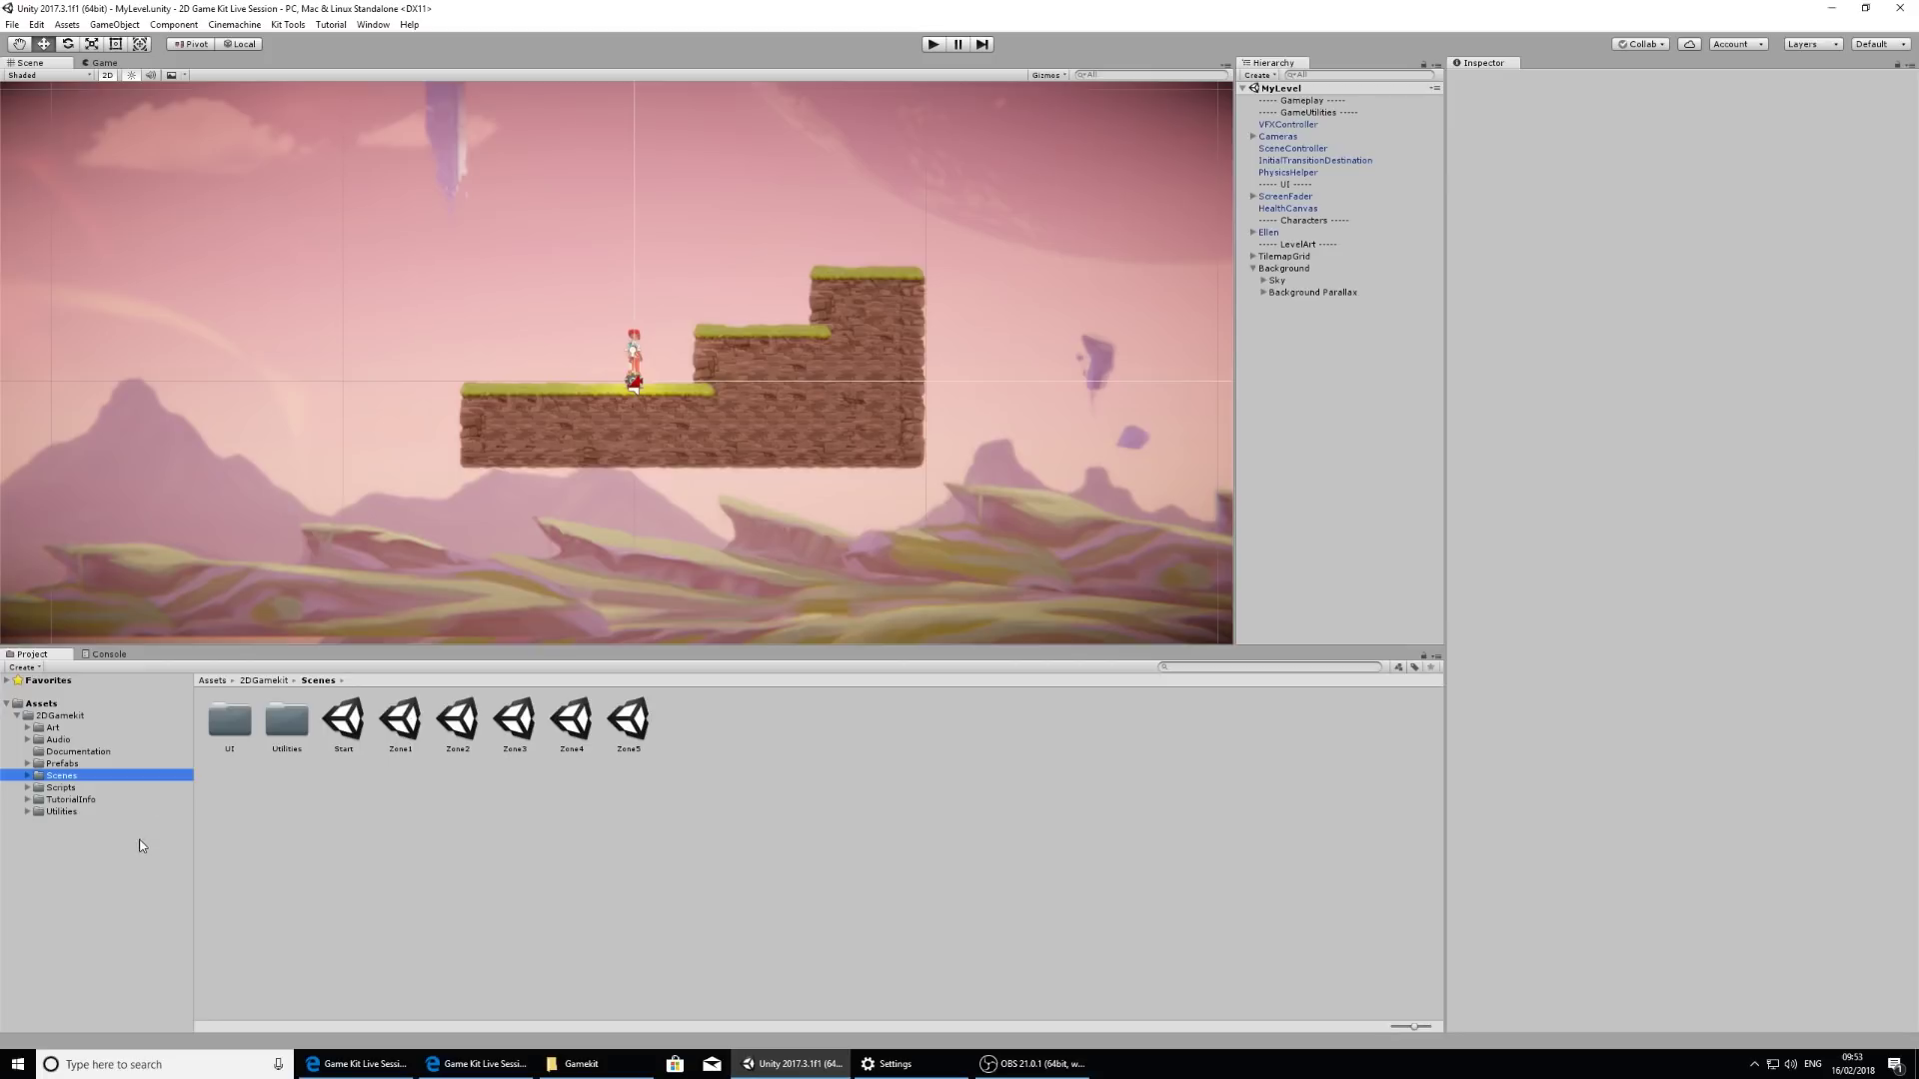
# Step: Open the LiveStart scene from the root Assets folder and look over its prebuilt terrain around Ellen
pyautogui.click(54, 703)
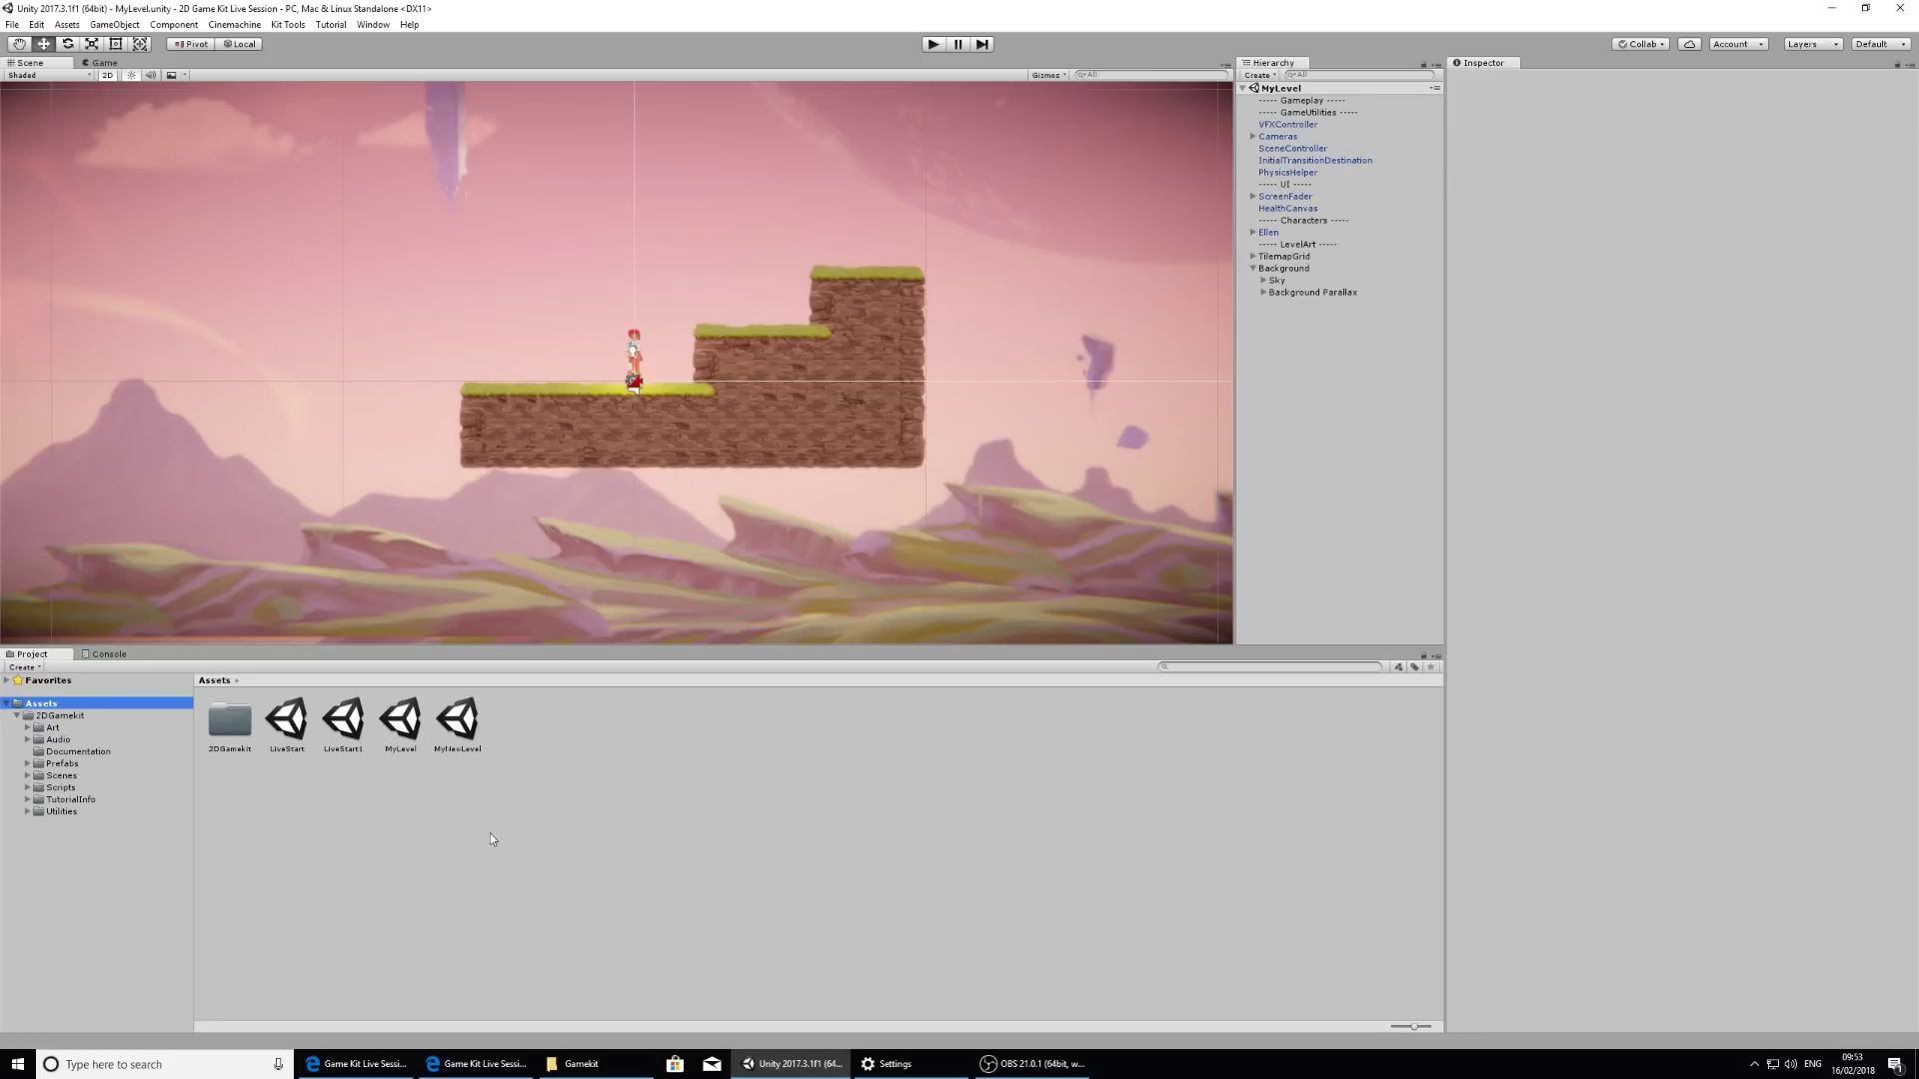
pyautogui.doubleClick(293, 717)
pyautogui.scroll(-2, 891, 302)
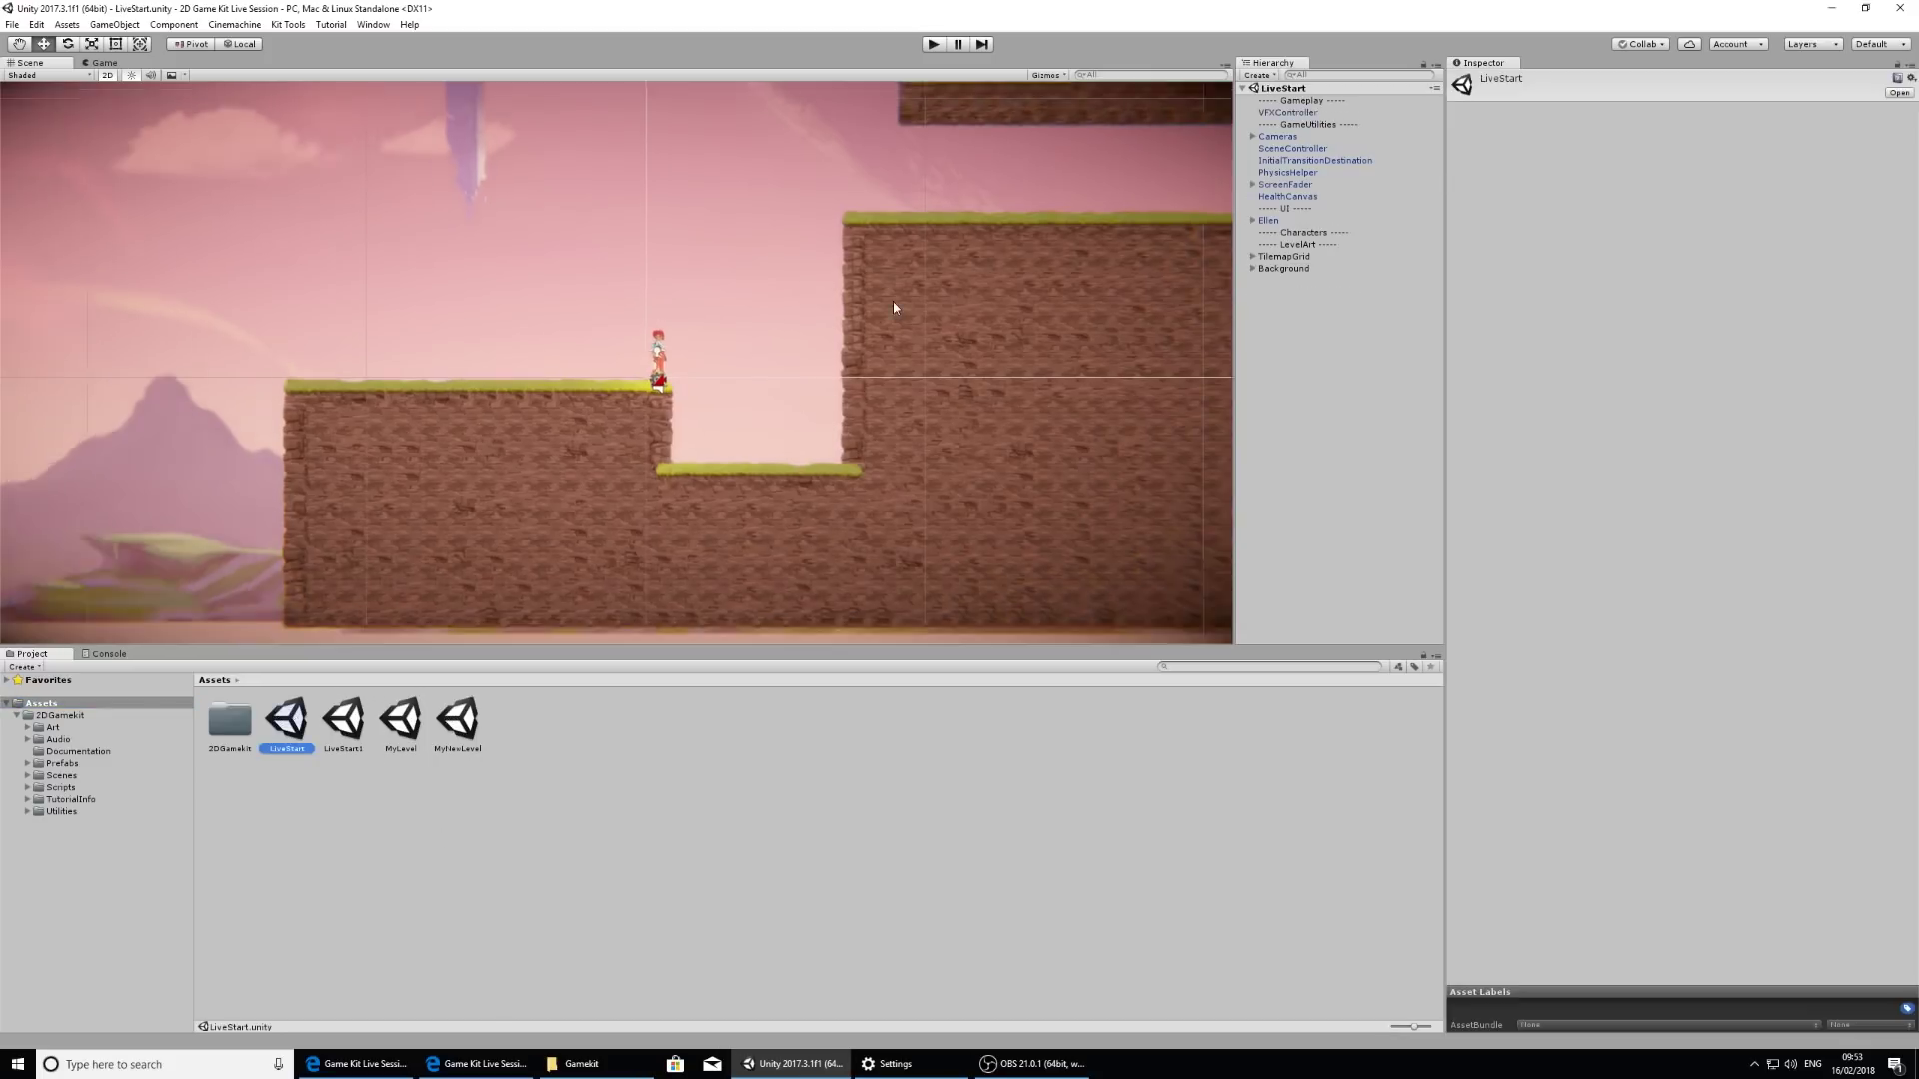
pyautogui.moveTo(969, 270); pyautogui.dragTo(737, 300, button='middle')
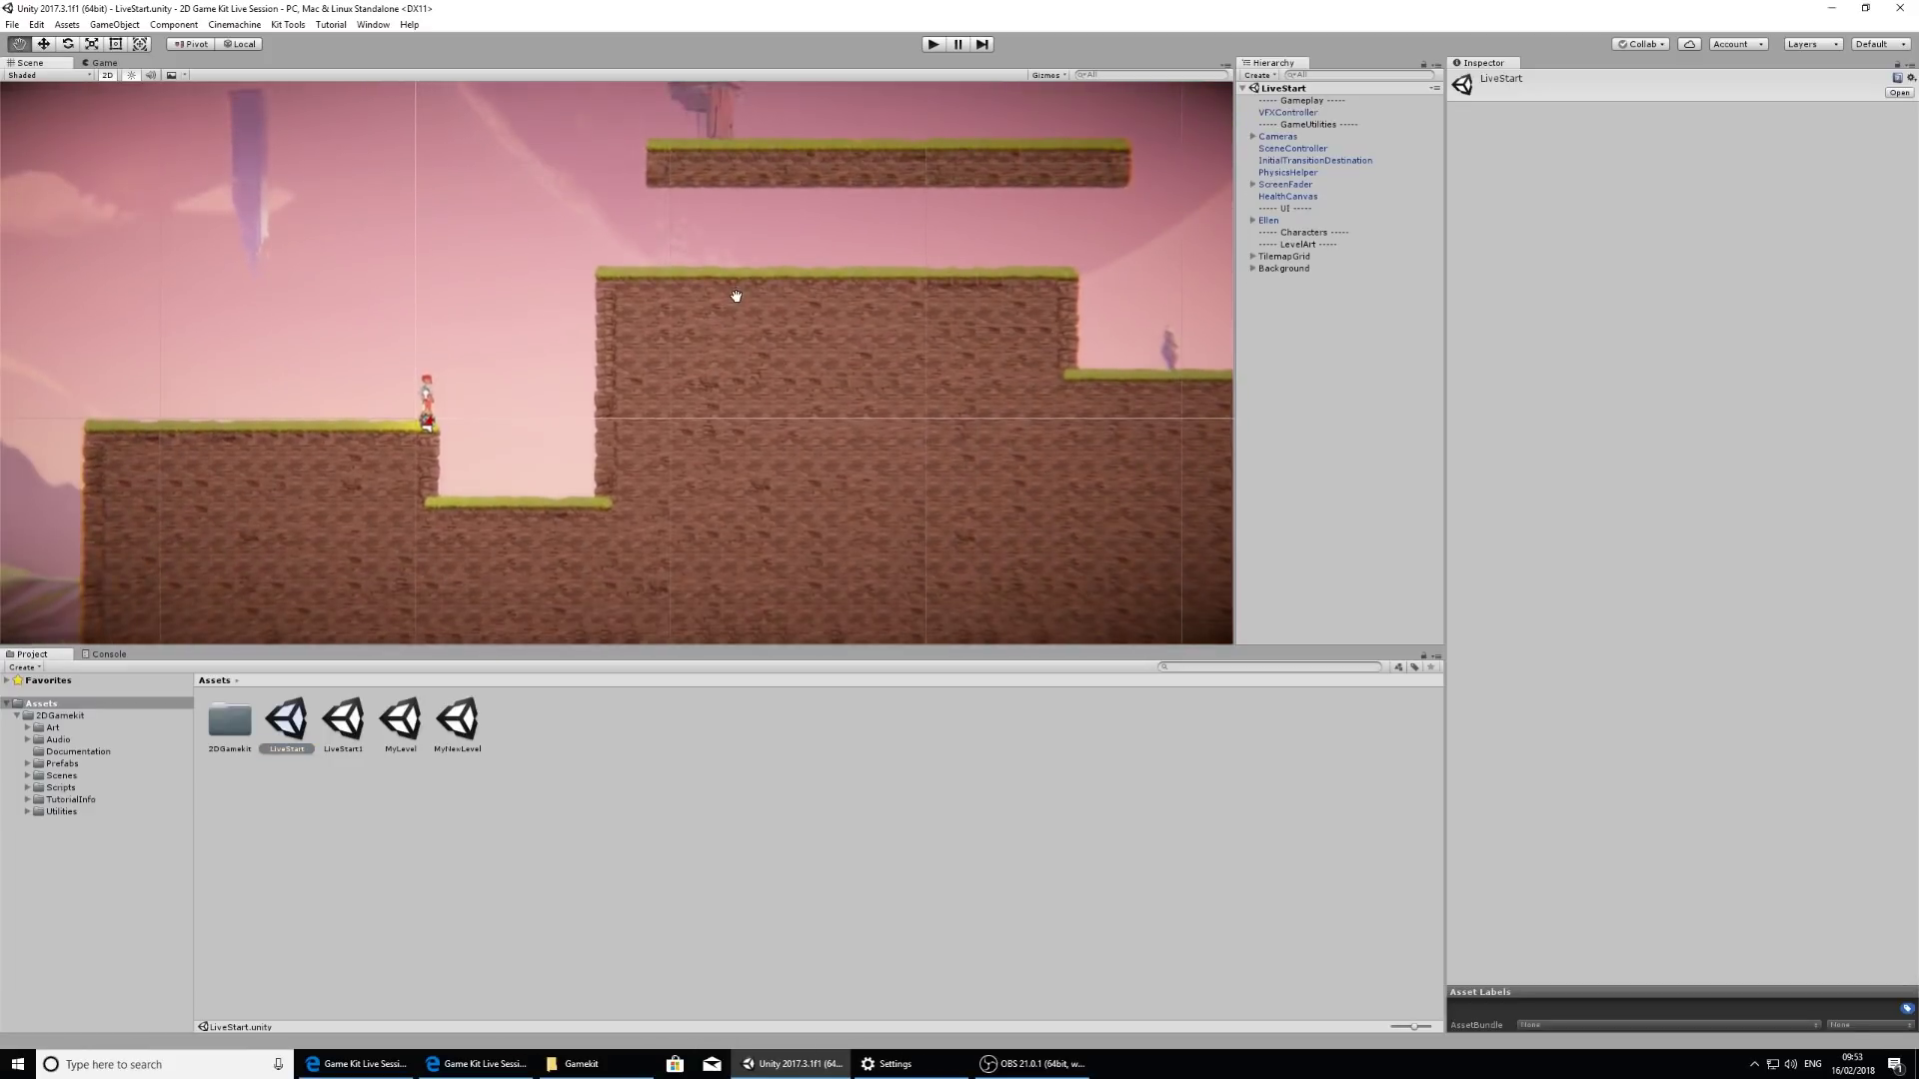
pyautogui.scroll(-3, 827, 300)
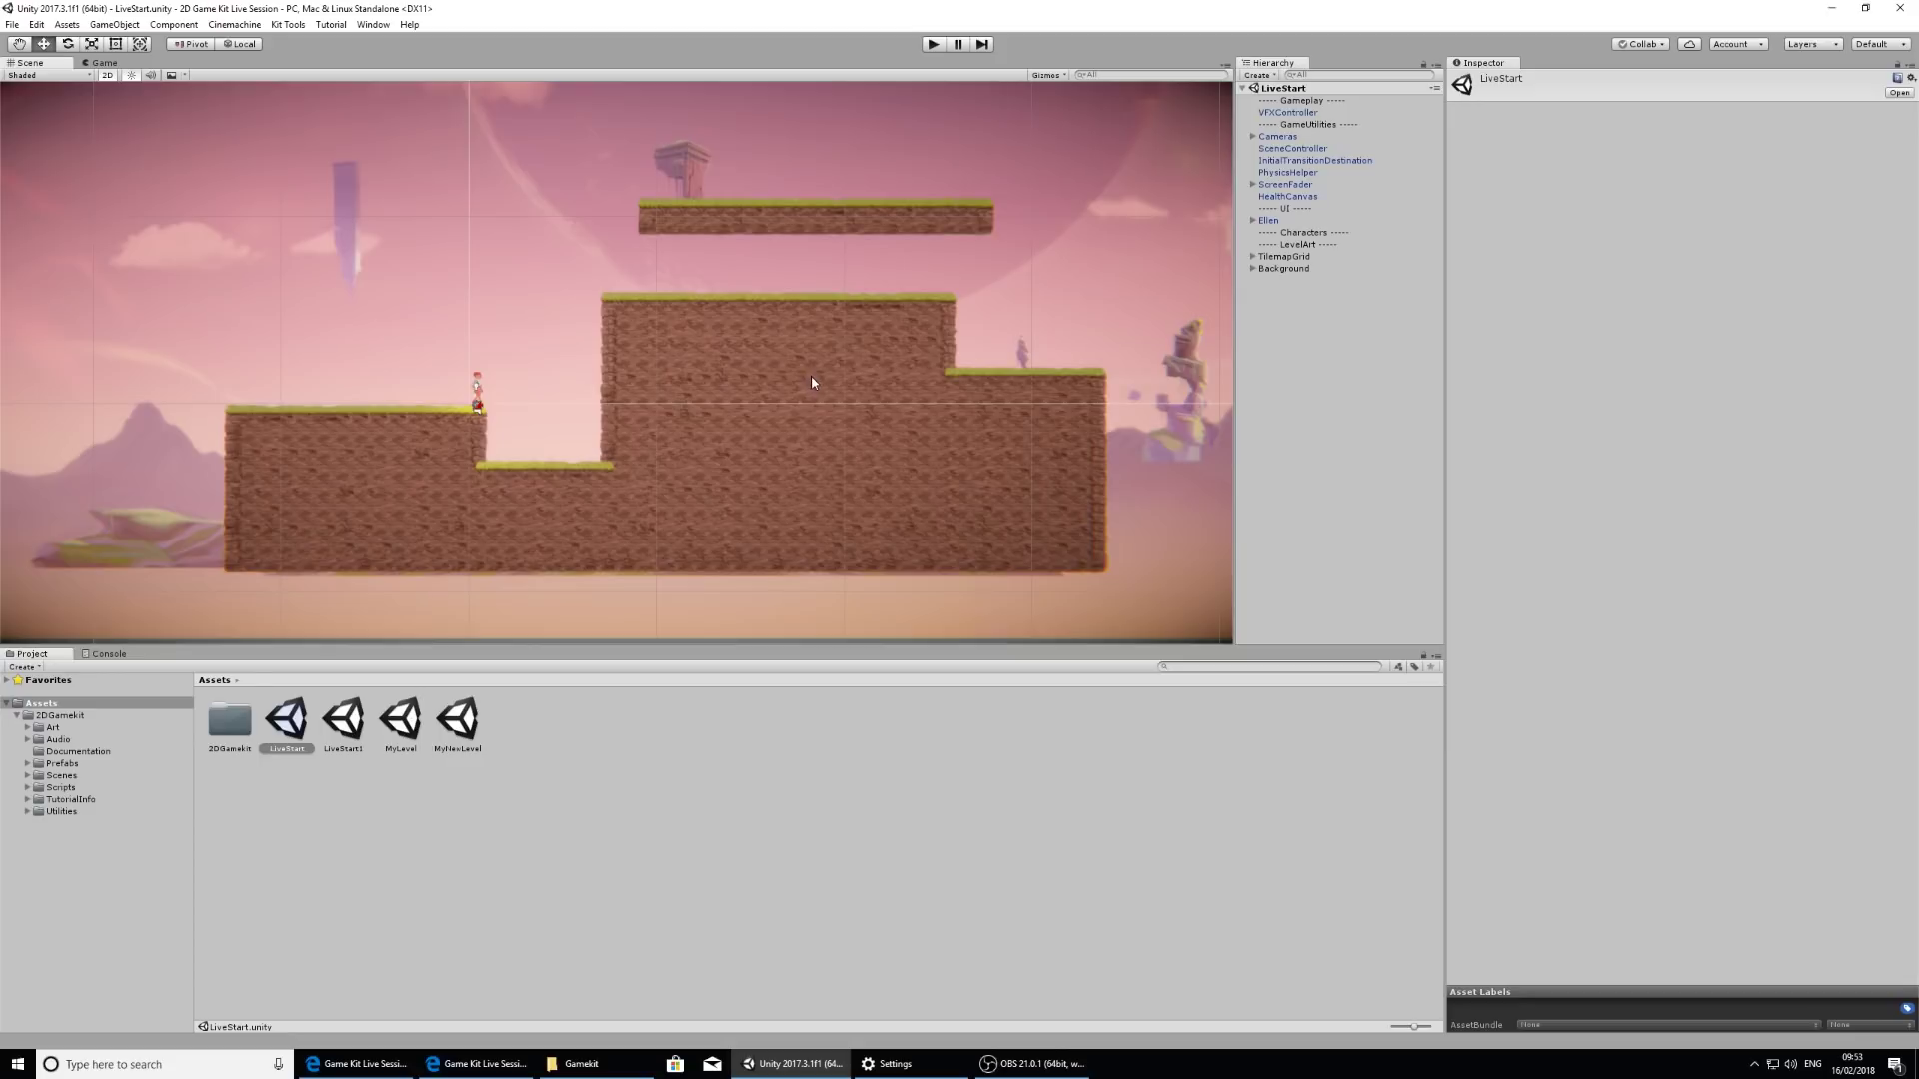
pyautogui.scroll(3, 462, 565)
pyautogui.moveTo(441, 520); pyautogui.dragTo(642, 450, button='middle')
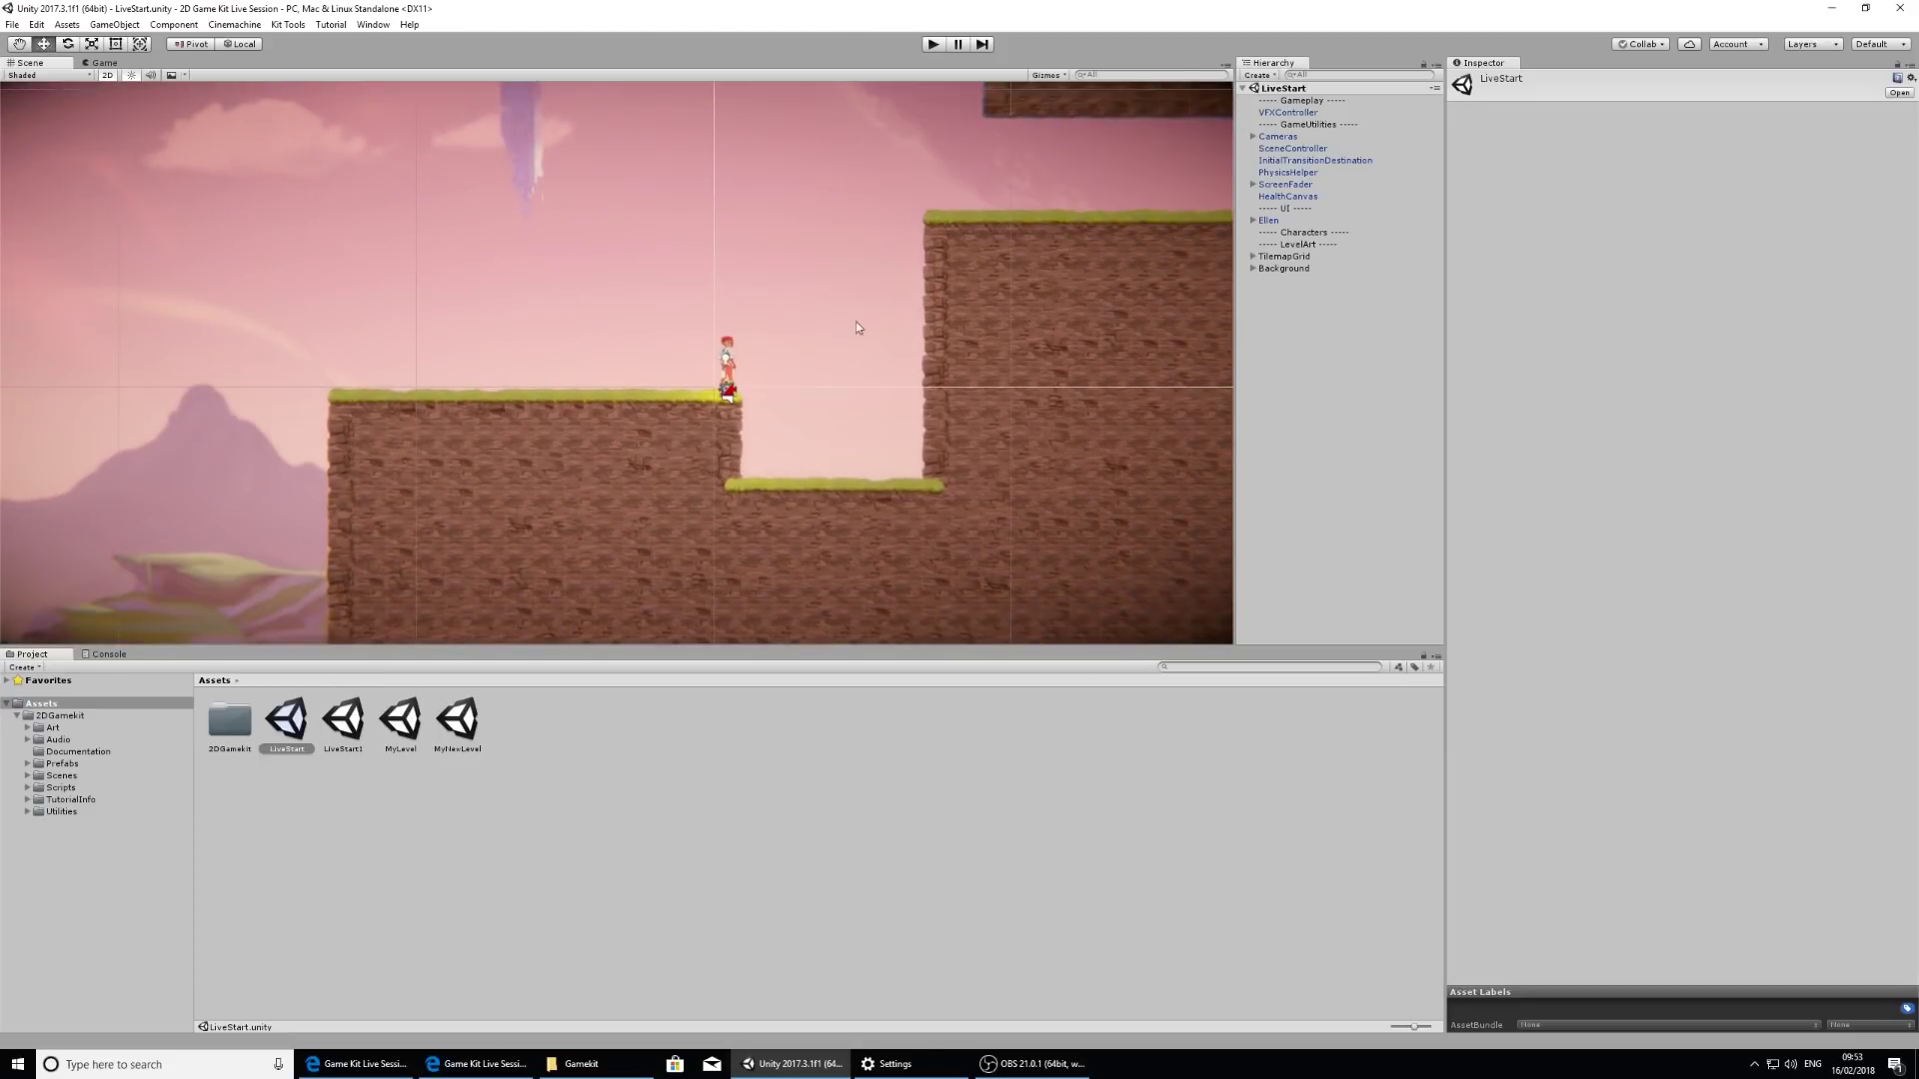
# Step: Browse to the 2DGamekit Art/Sprites/Environment folder and expand the hanging plant, mid-size plant and first alien statue sprite sheets
pyautogui.click(28, 729)
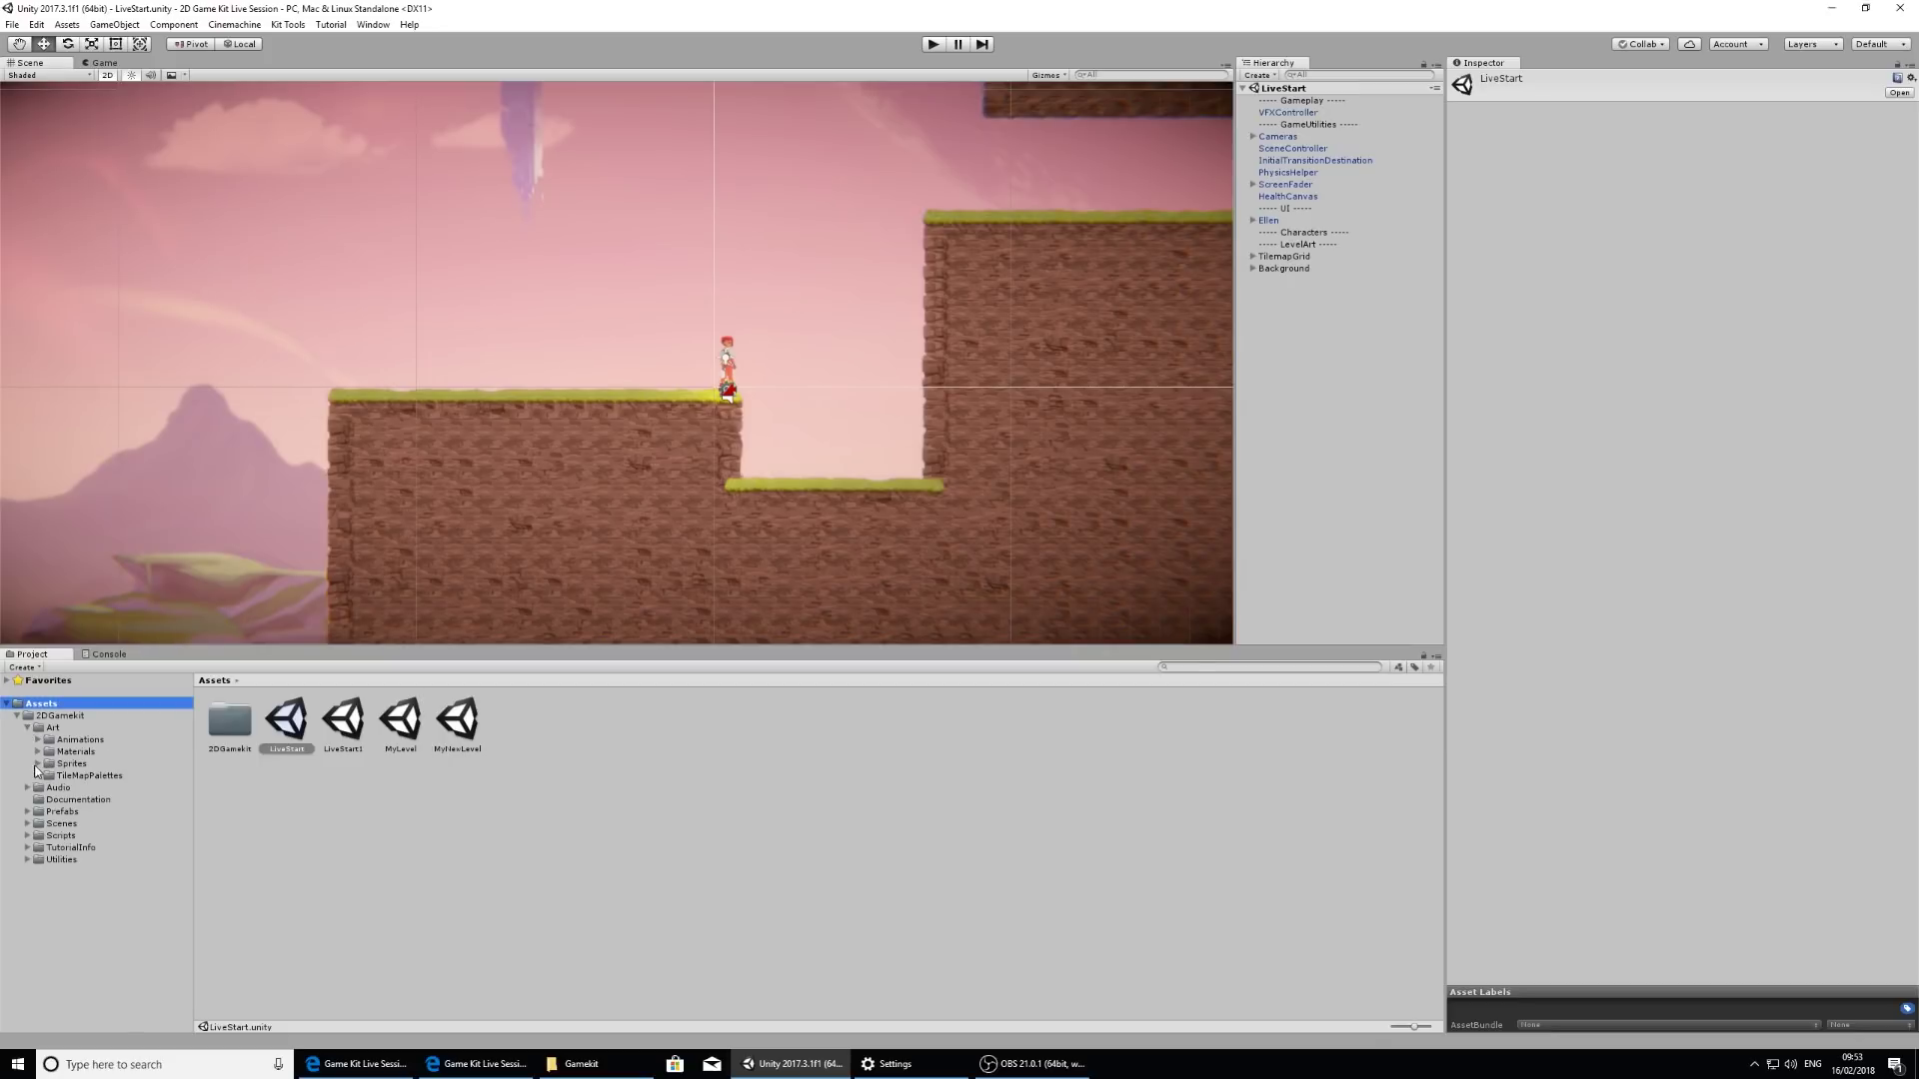
pyautogui.click(58, 764)
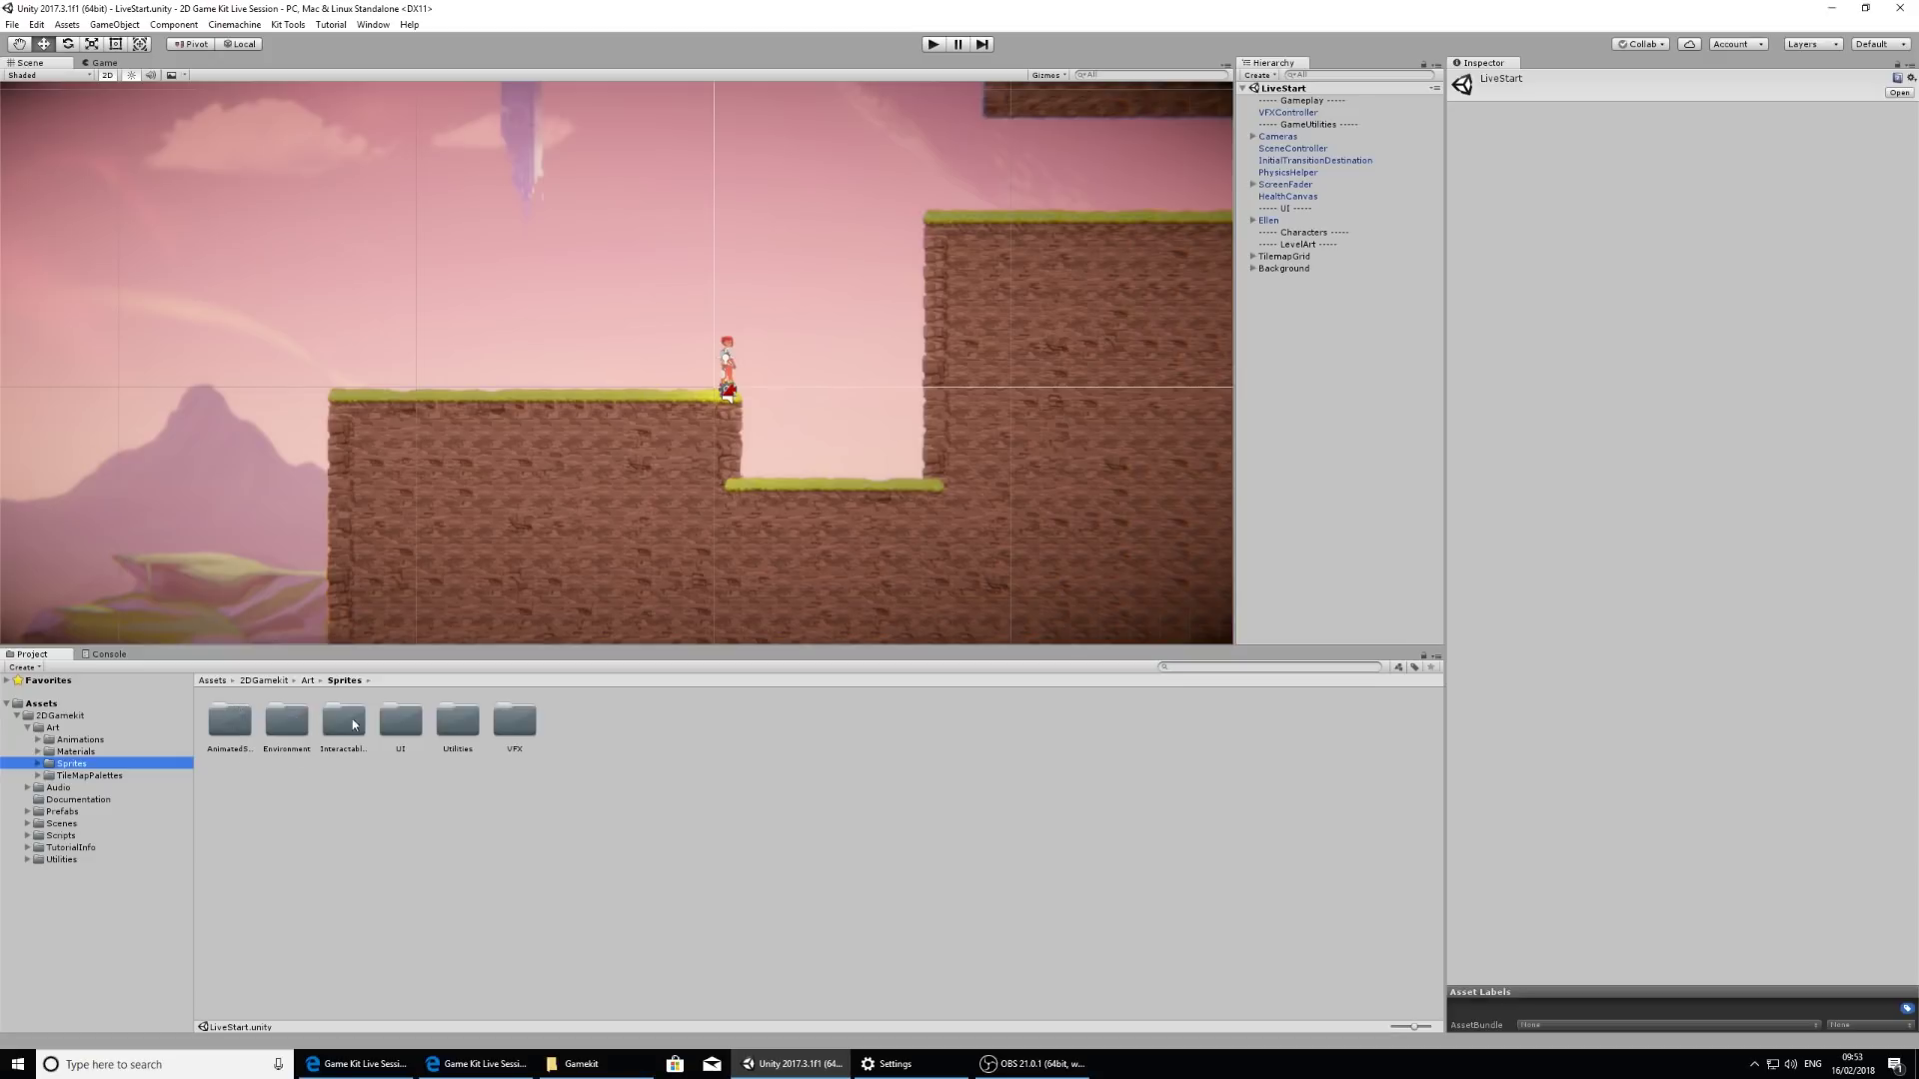
pyautogui.click(38, 763)
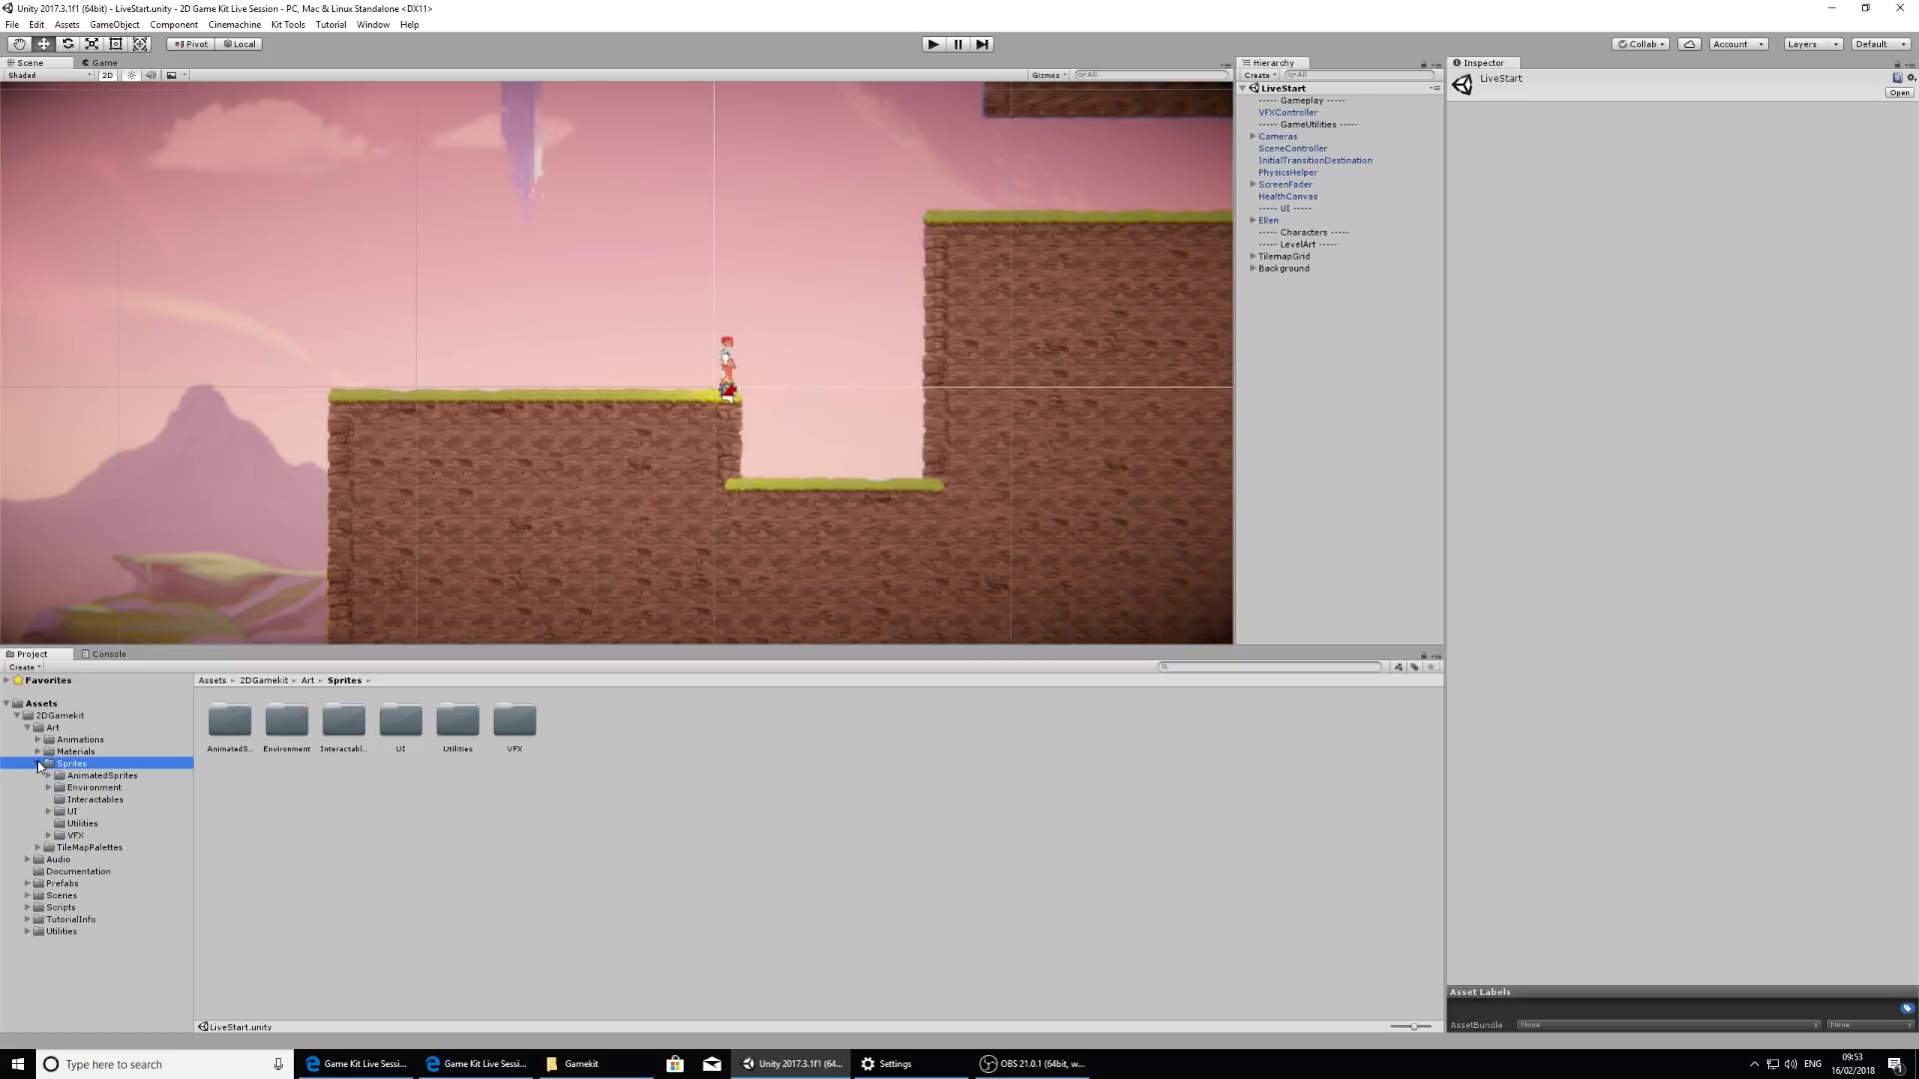
pyautogui.click(103, 788)
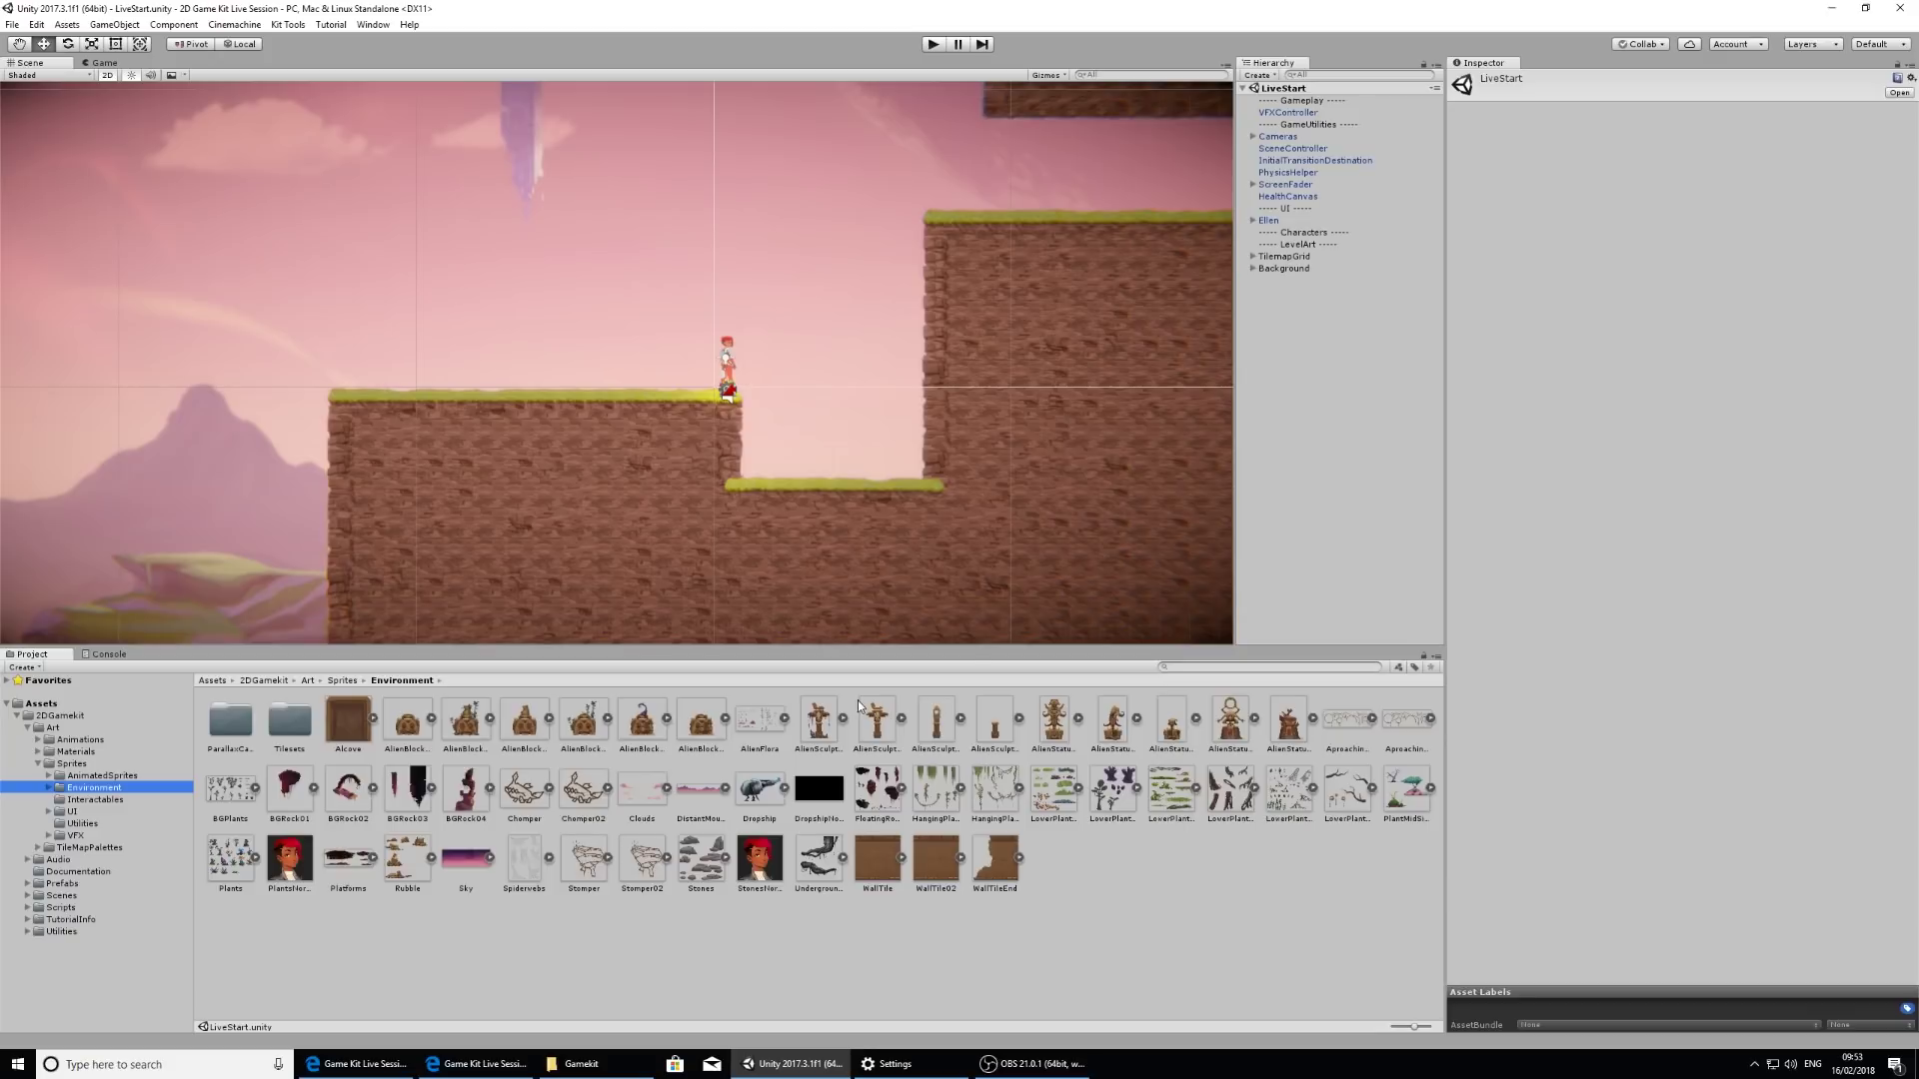
pyautogui.click(1019, 790)
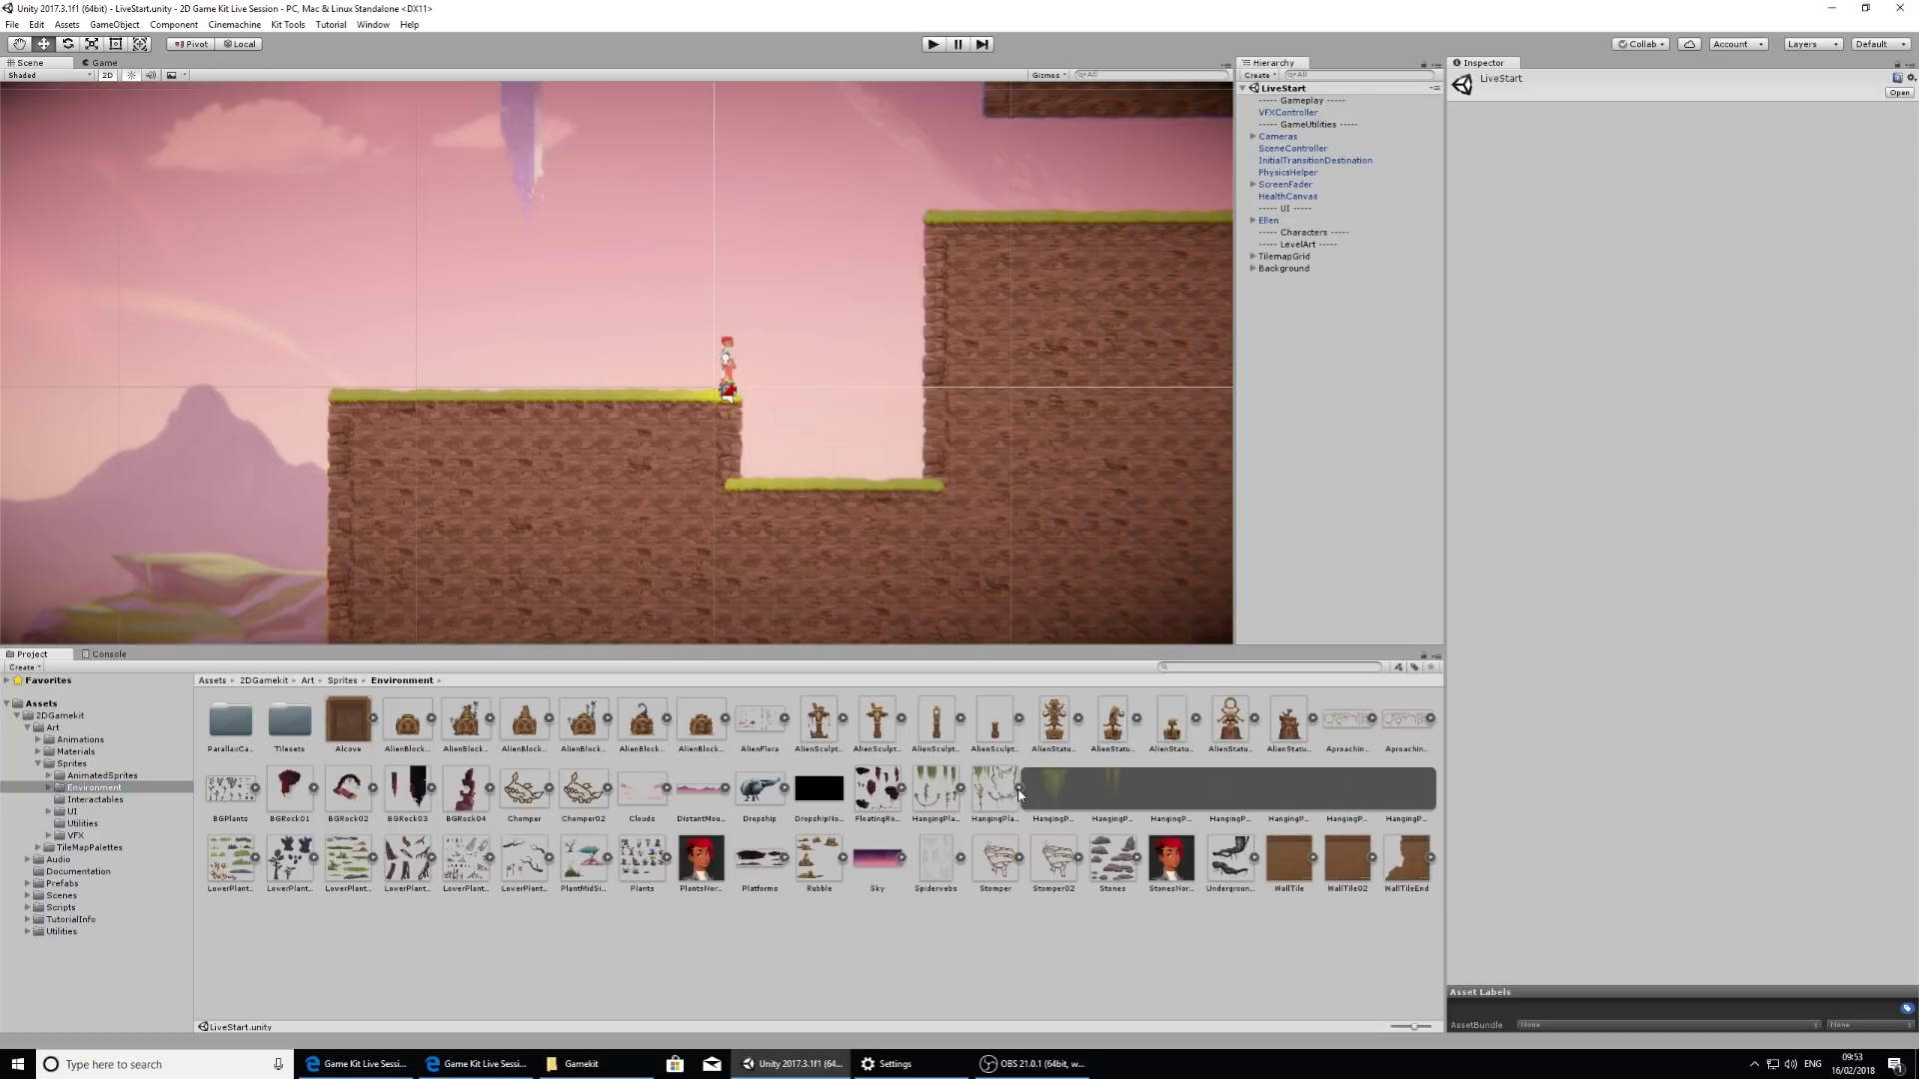
pyautogui.click(607, 859)
pyautogui.click(1076, 719)
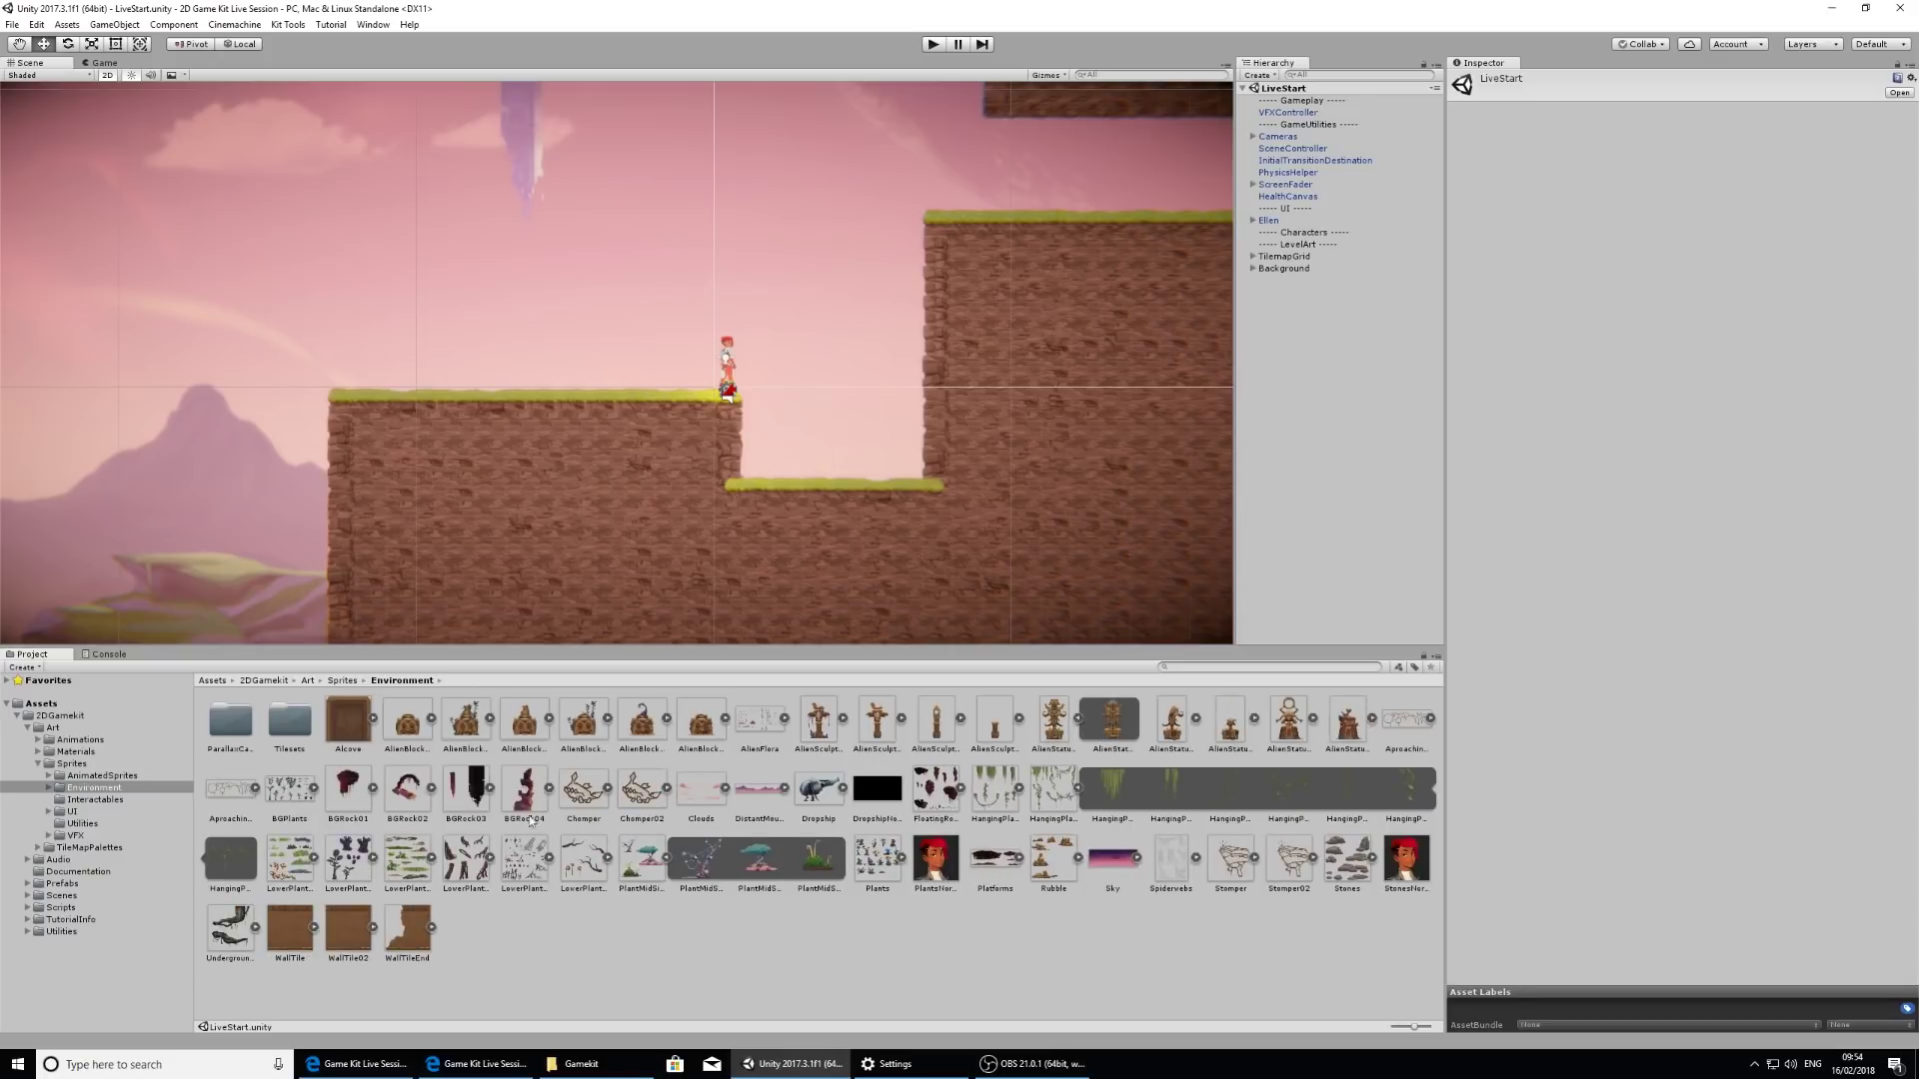
# Step: Place the Dropship sprite standing on the grass ledge behind Ellen
pyautogui.moveTo(824, 799); pyautogui.dragTo(592, 268)
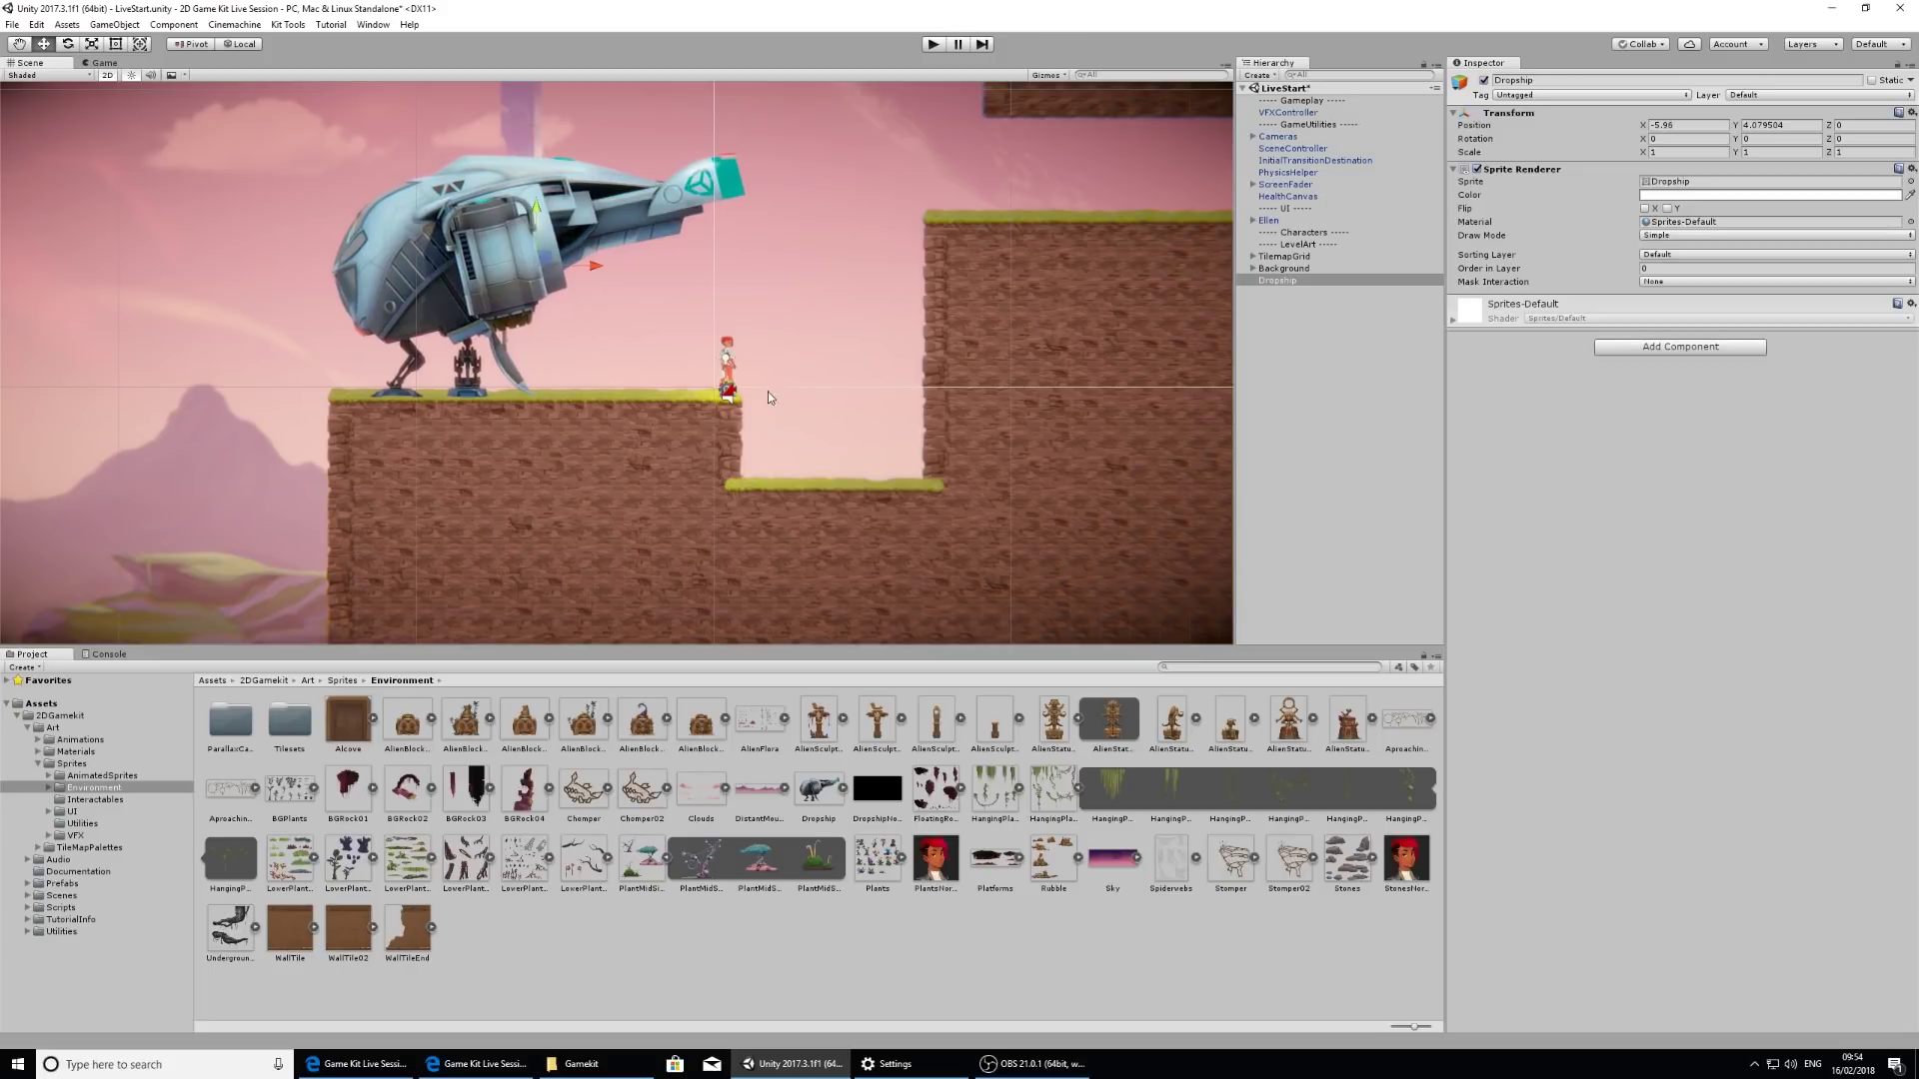
pyautogui.scroll(-4, 765, 396)
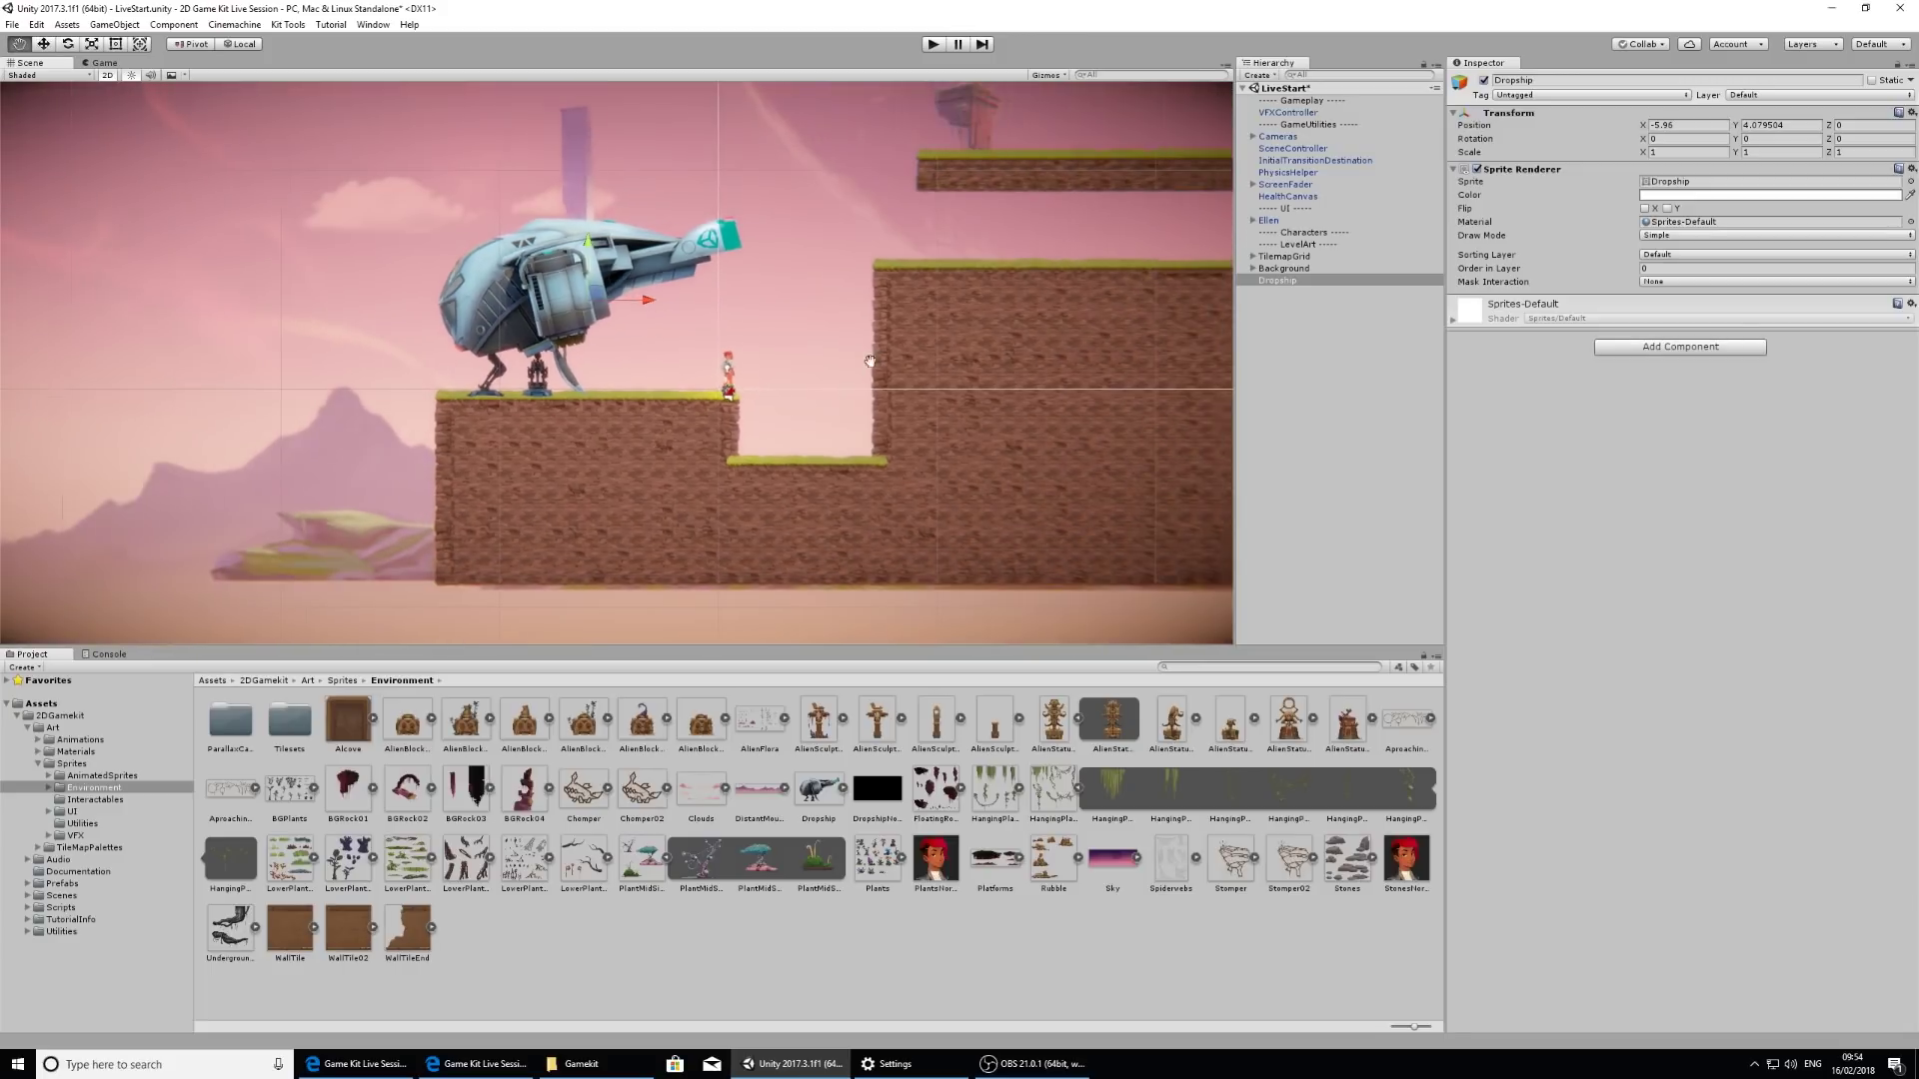
pyautogui.moveTo(886, 358); pyautogui.dragTo(734, 428, button='middle')
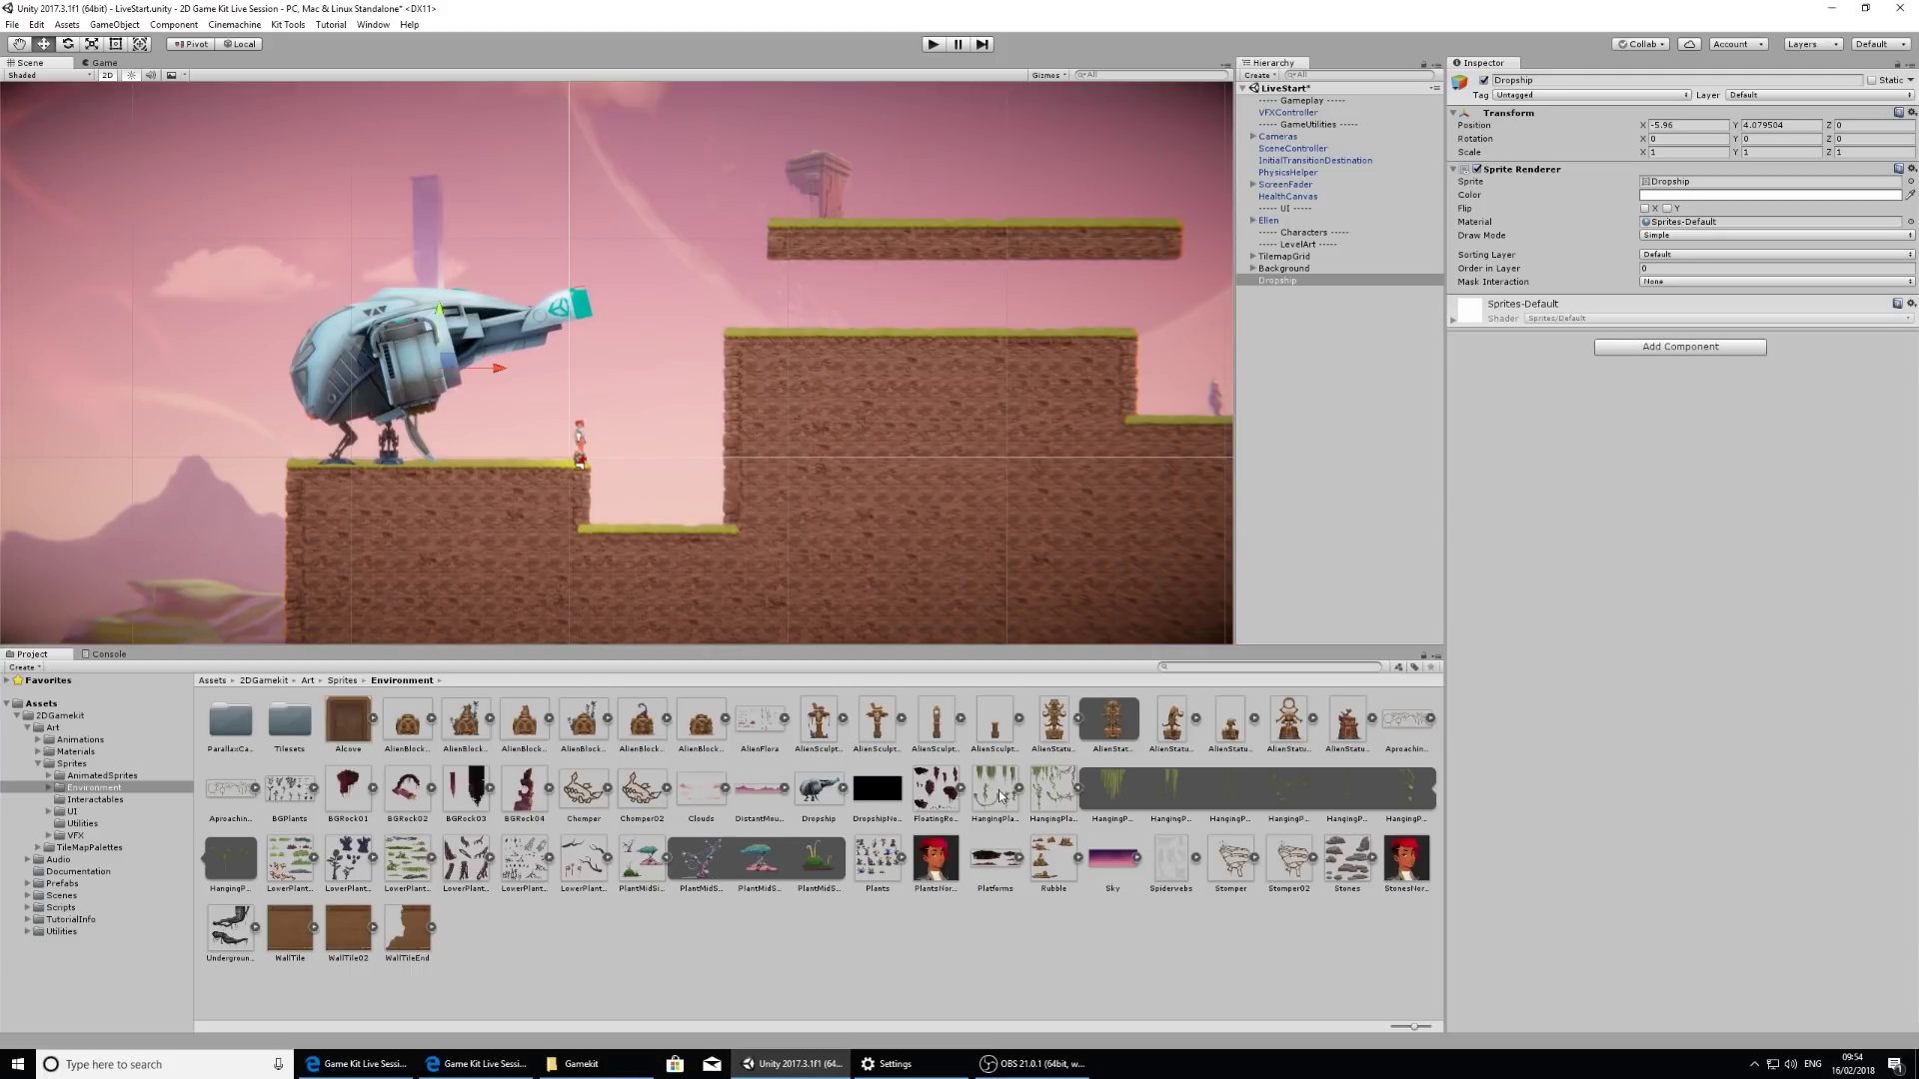
# Step: Place the AlienStatue01 sprite on the near end of the floating platform and shift it right to about X 11.59
pyautogui.moveTo(1112, 703); pyautogui.dragTo(771, 298)
pyautogui.scroll(6, 797, 183)
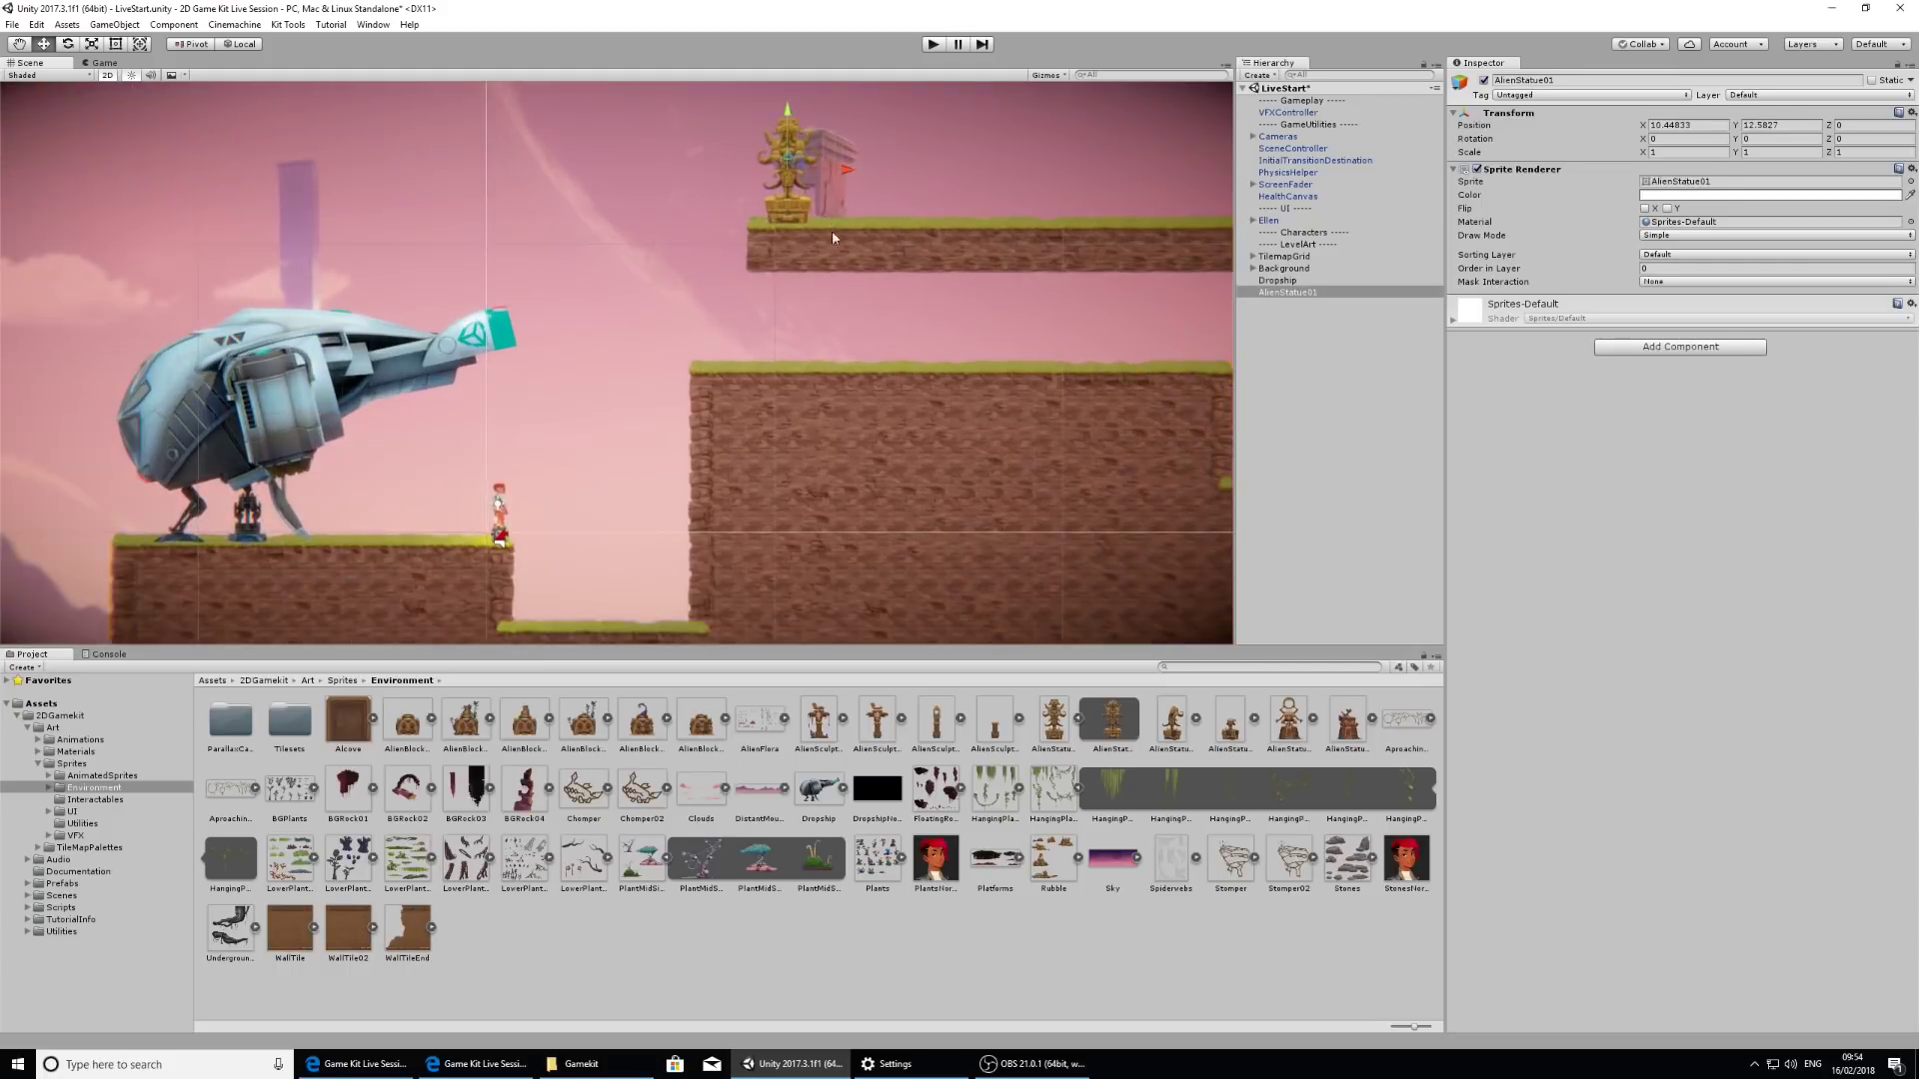
pyautogui.moveTo(864, 194); pyautogui.dragTo(732, 357, button='middle')
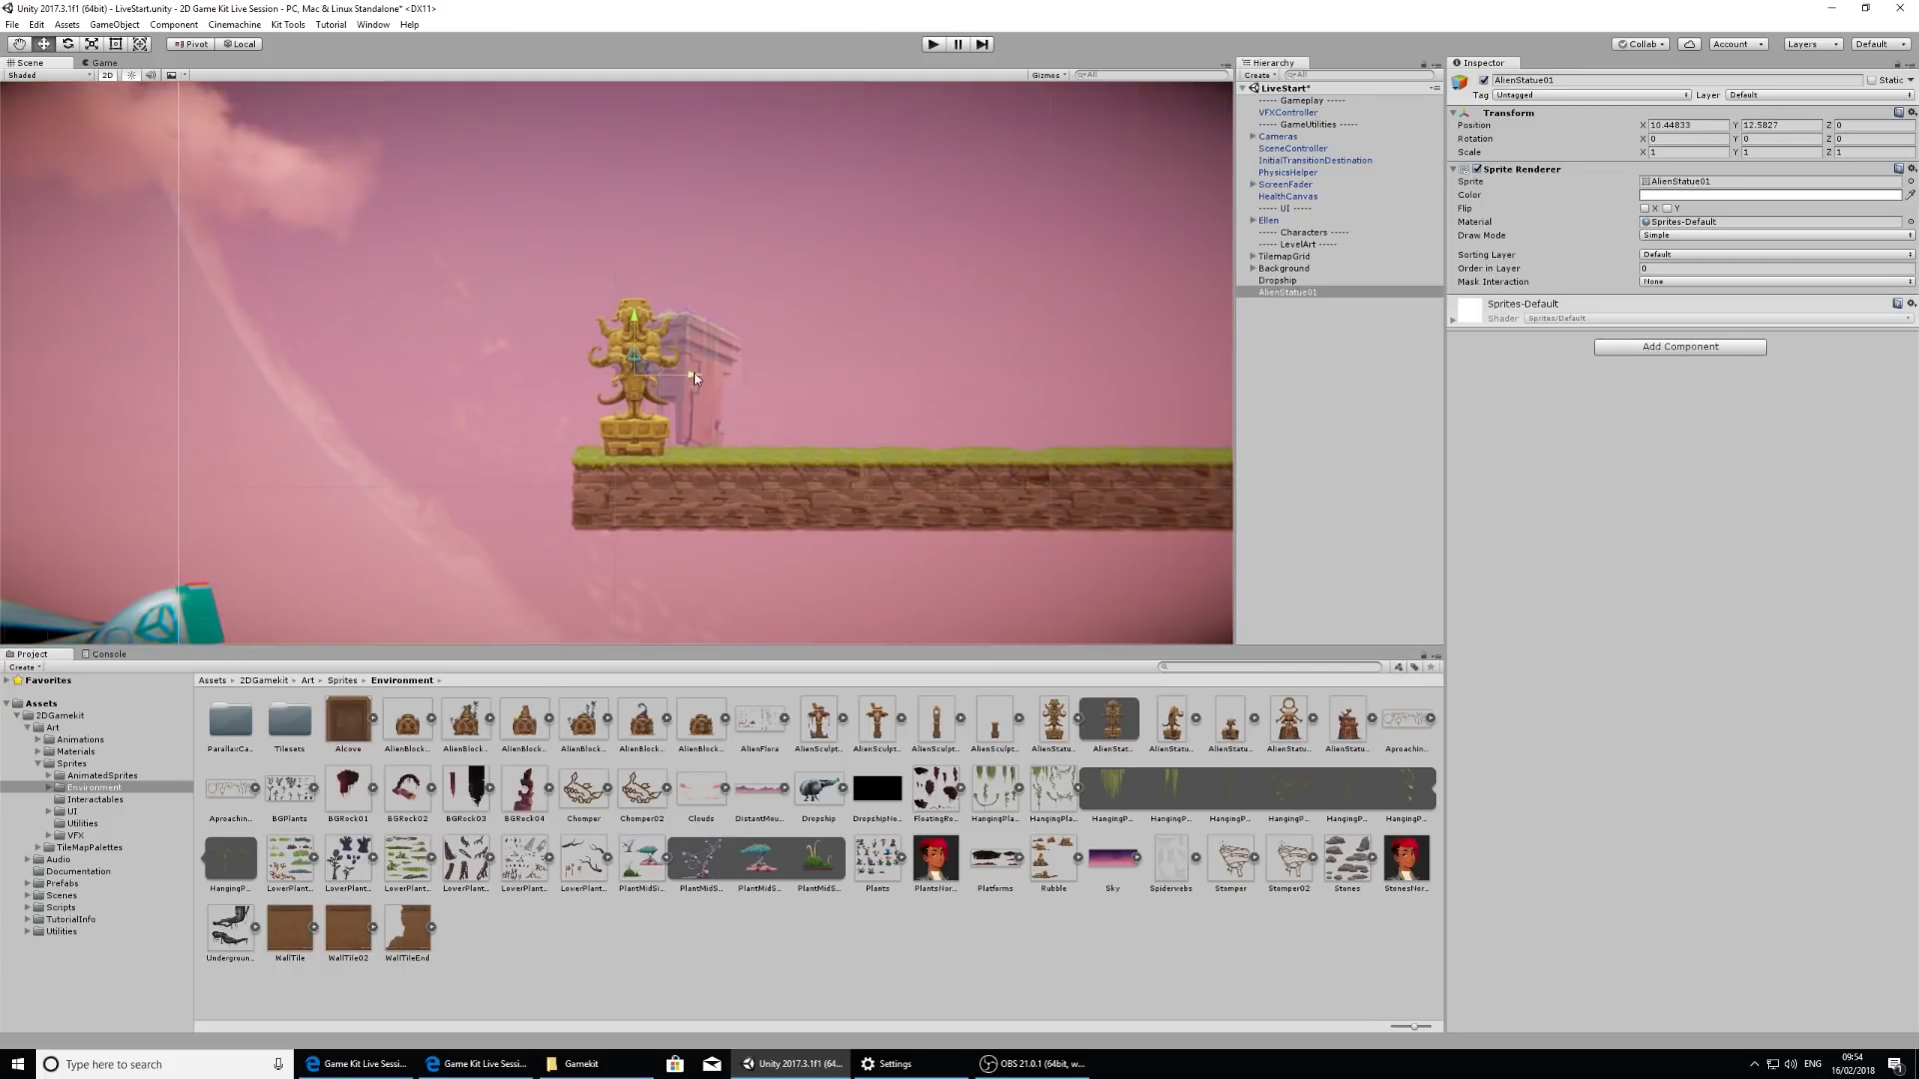
pyautogui.moveTo(695, 378); pyautogui.dragTo(745, 378)
# Step: Hang the HangingPlants2_0 sprite from the grass edge of the tall block and lower it to about Y 4.852
pyautogui.moveTo(744, 377); pyautogui.dragTo(825, 161, button='middle')
pyautogui.click(1112, 787)
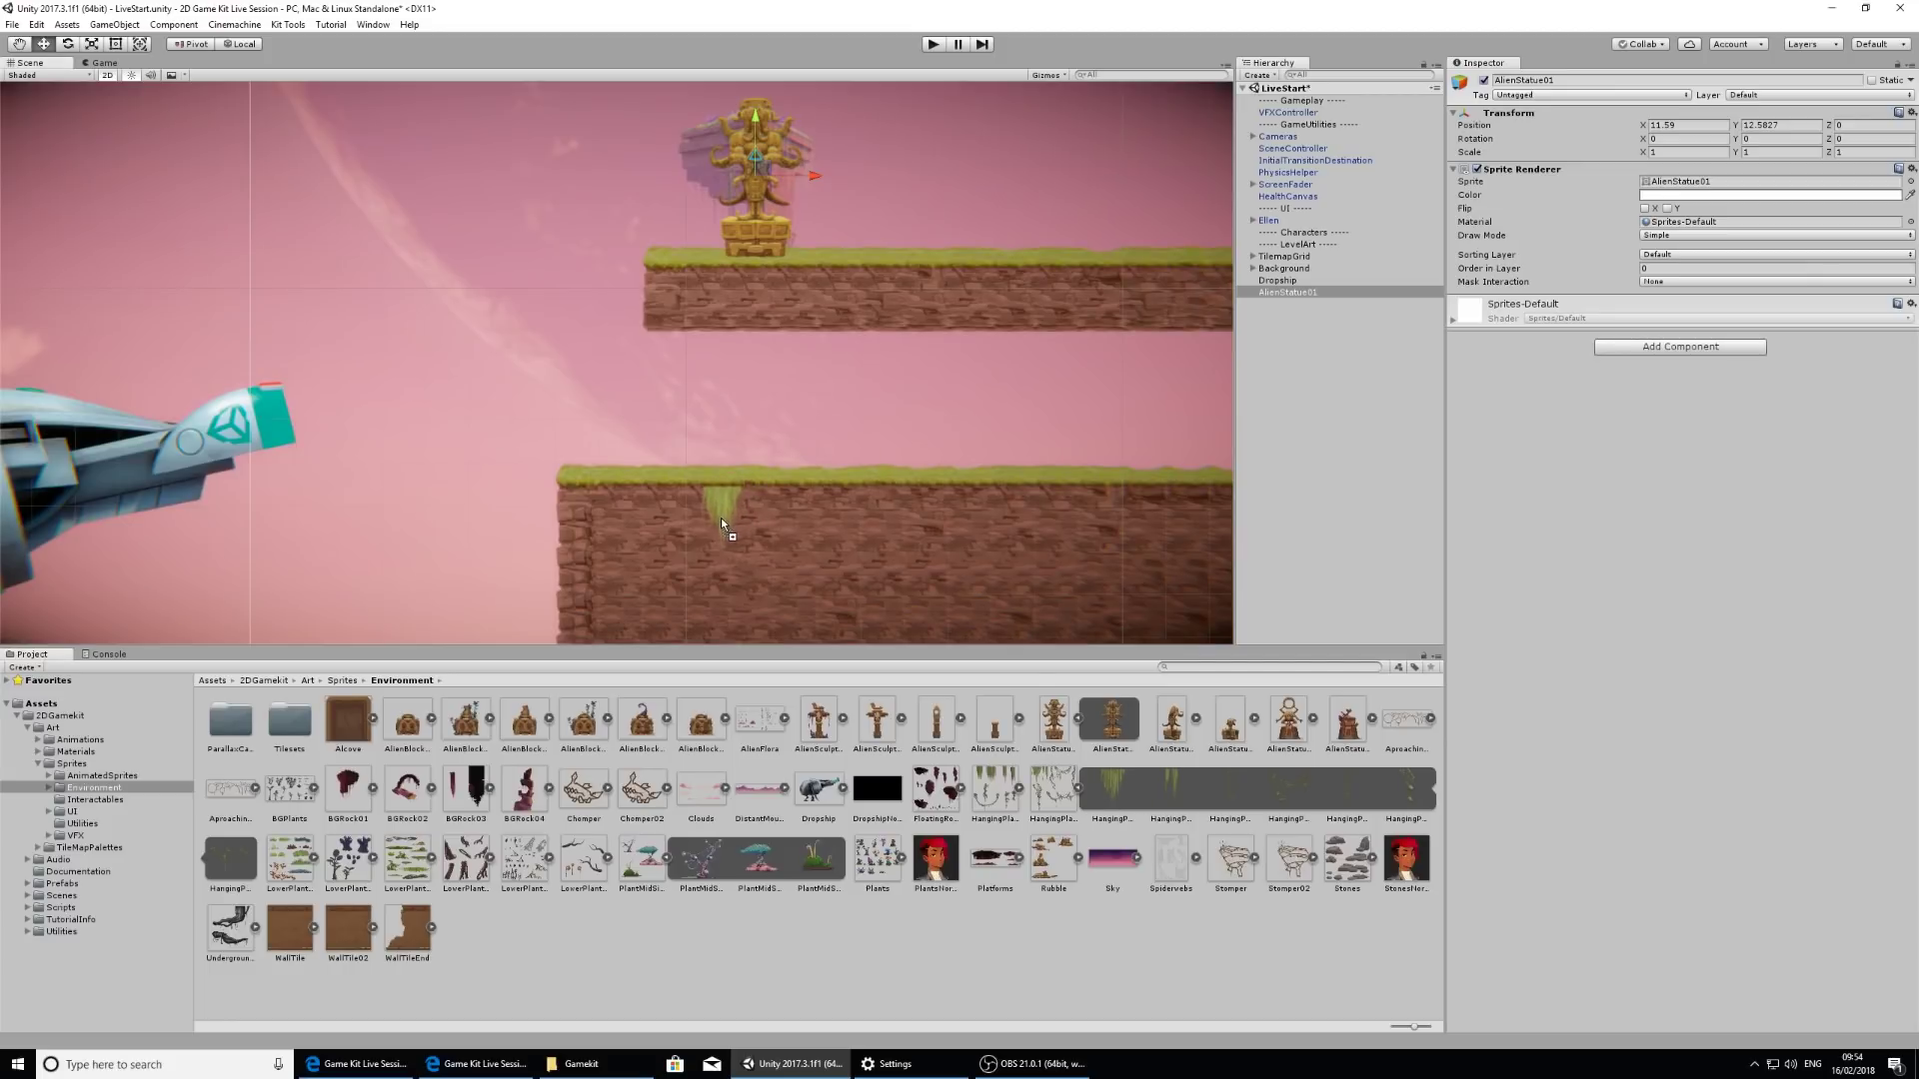
pyautogui.moveTo(720, 514); pyautogui.dragTo(719, 515)
pyautogui.scroll(5, 806, 514)
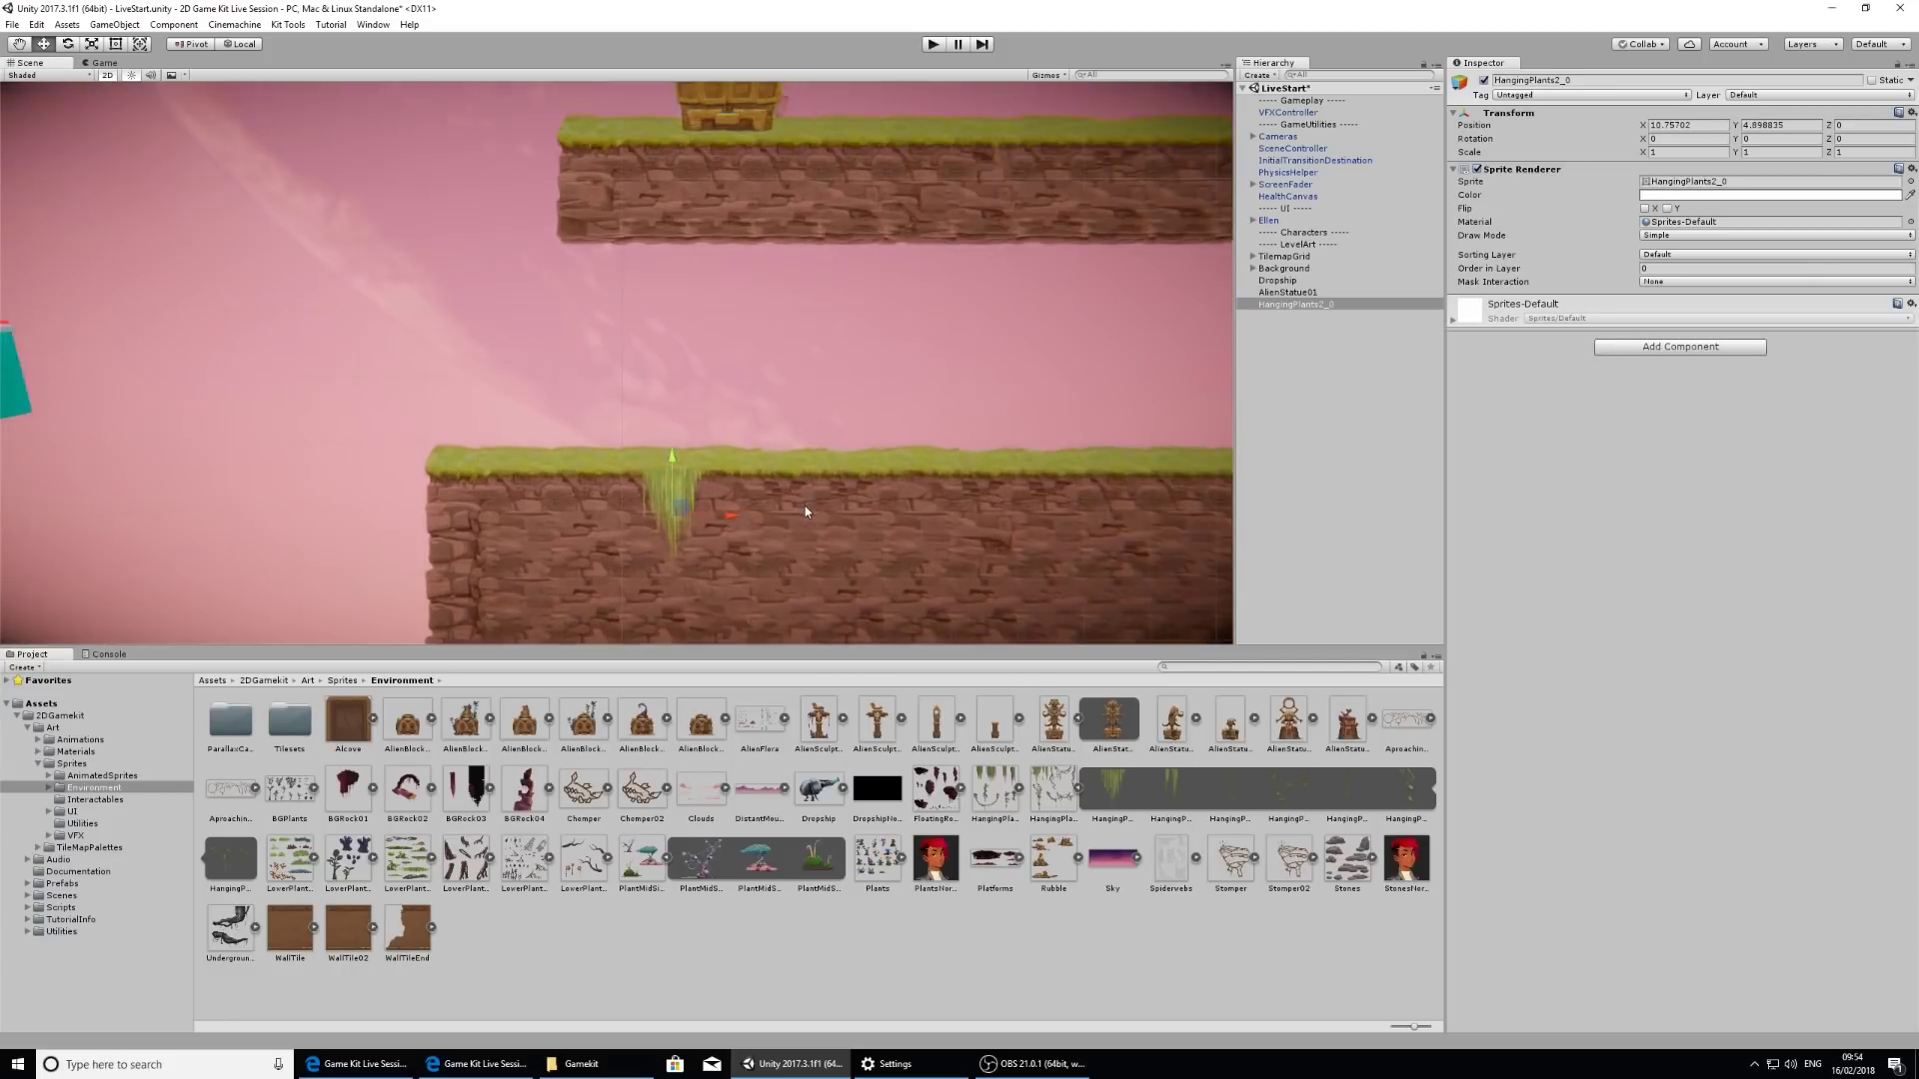
pyautogui.scroll(-1, 626, 460)
pyautogui.moveTo(659, 520); pyautogui.dragTo(661, 524)
pyautogui.moveTo(662, 525); pyautogui.dragTo(960, 512, button='middle')
pyautogui.scroll(-4, 754, 505)
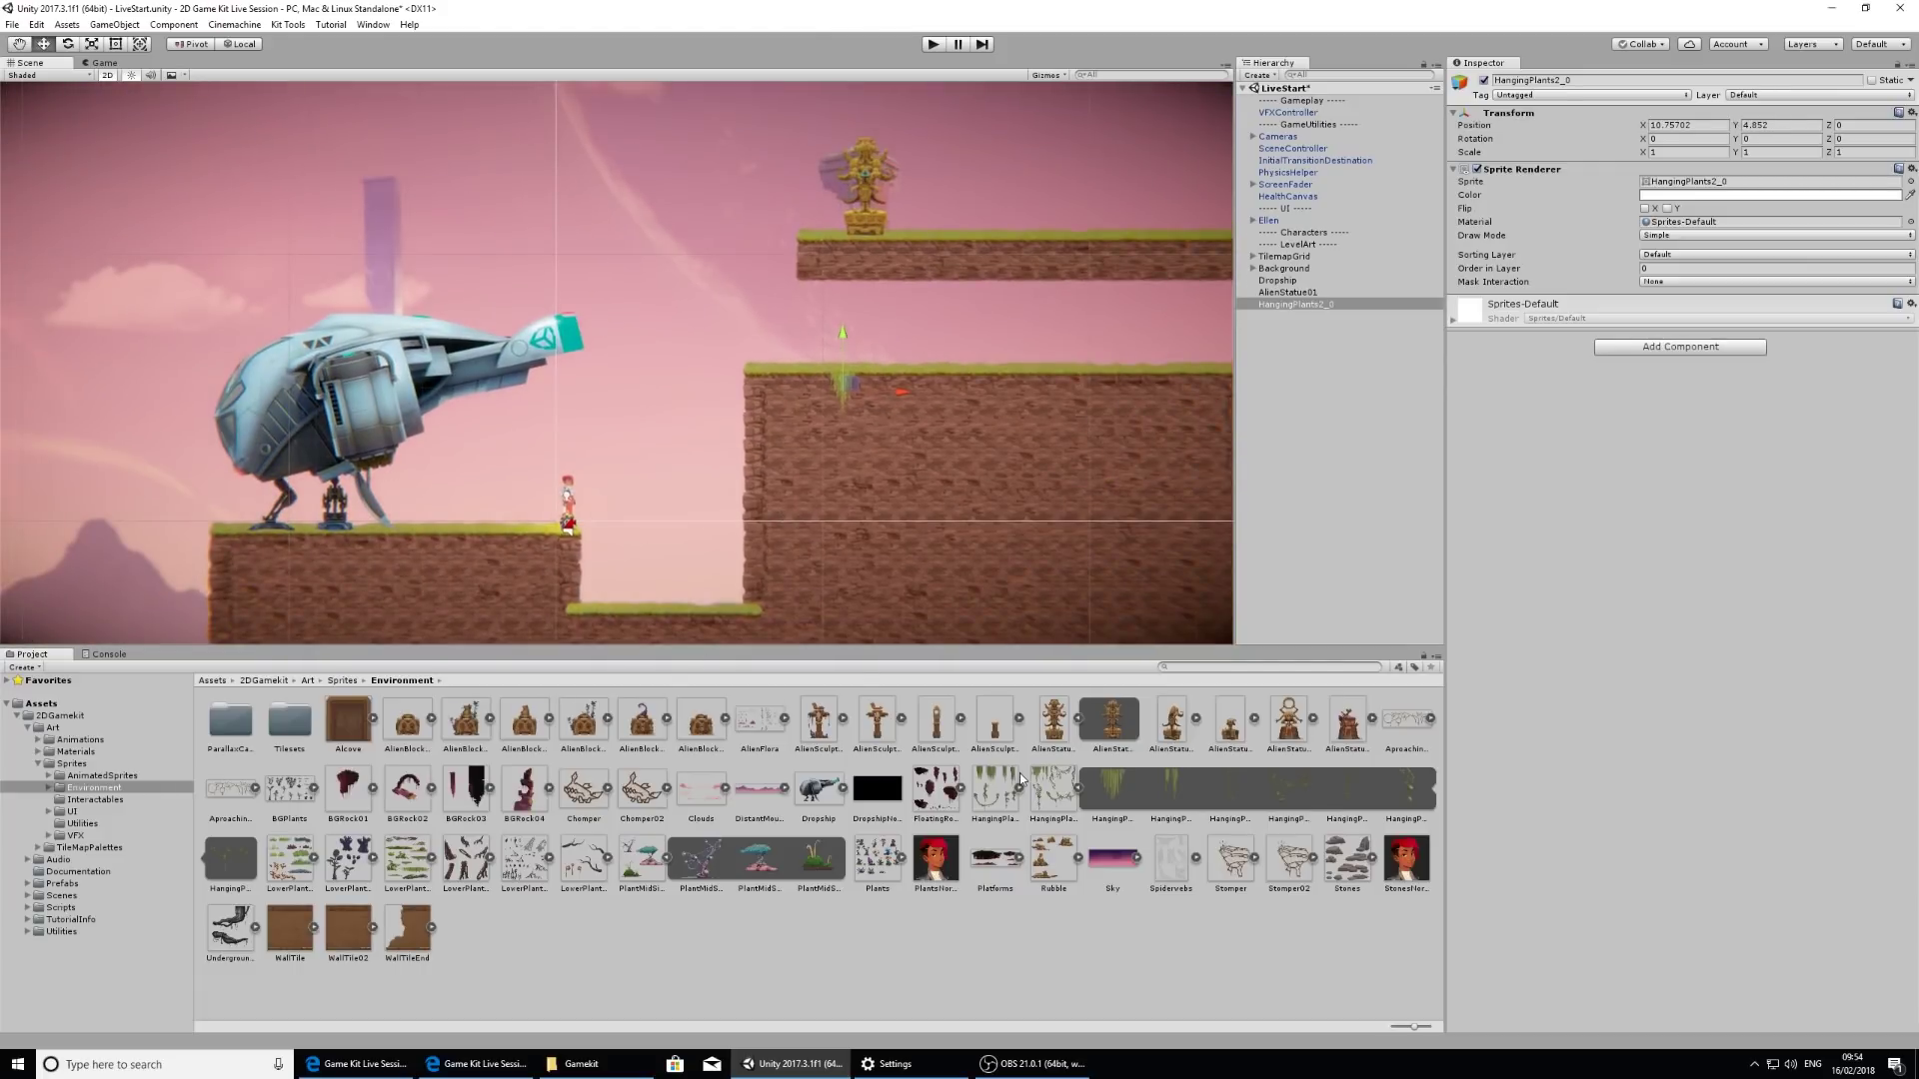